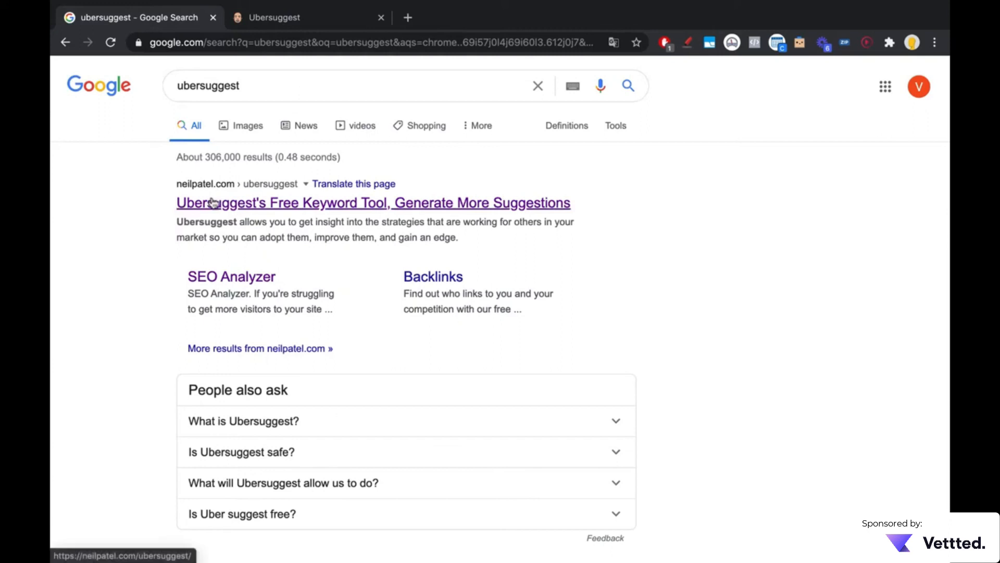
Step: Bring up the open Ubersuggest keyword overview and close the Google search results page
click(238, 27)
click(212, 17)
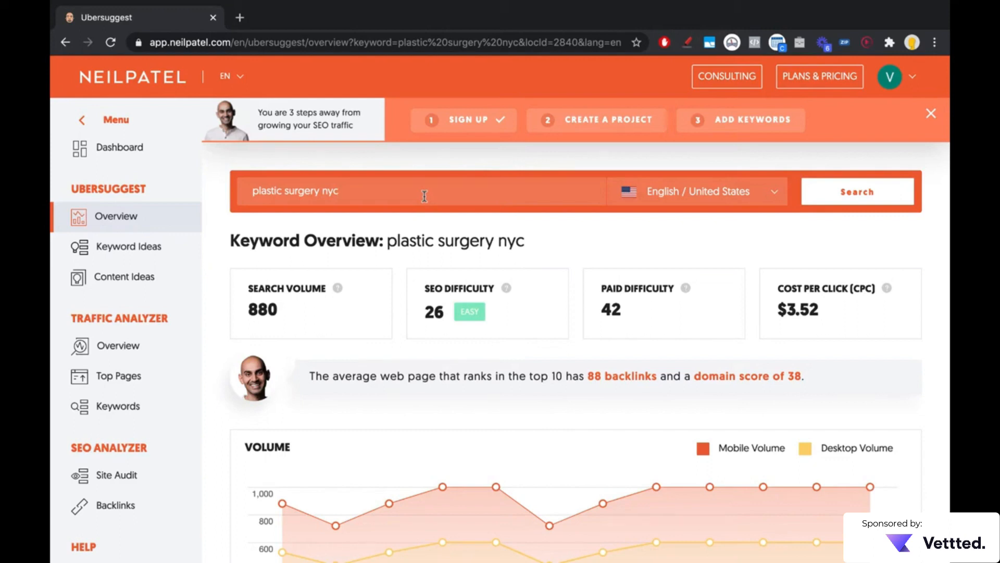
drag(319, 191, 255, 192)
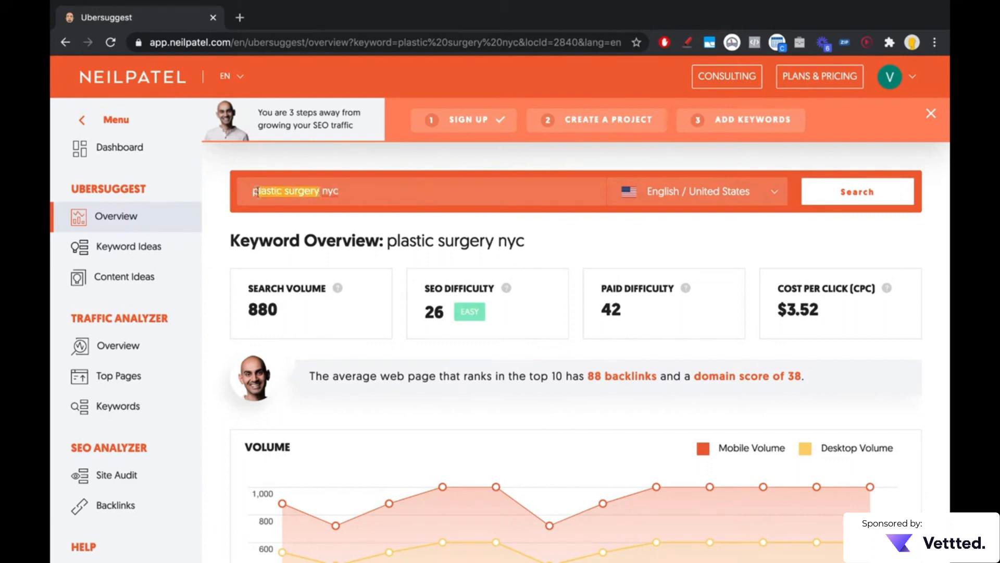
click(386, 189)
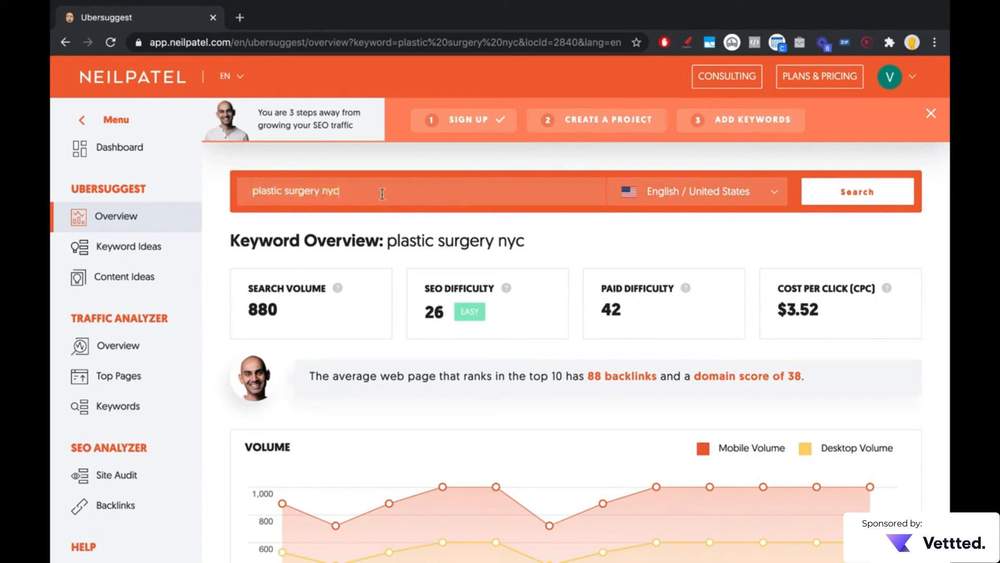
drag(395, 194, 211, 199)
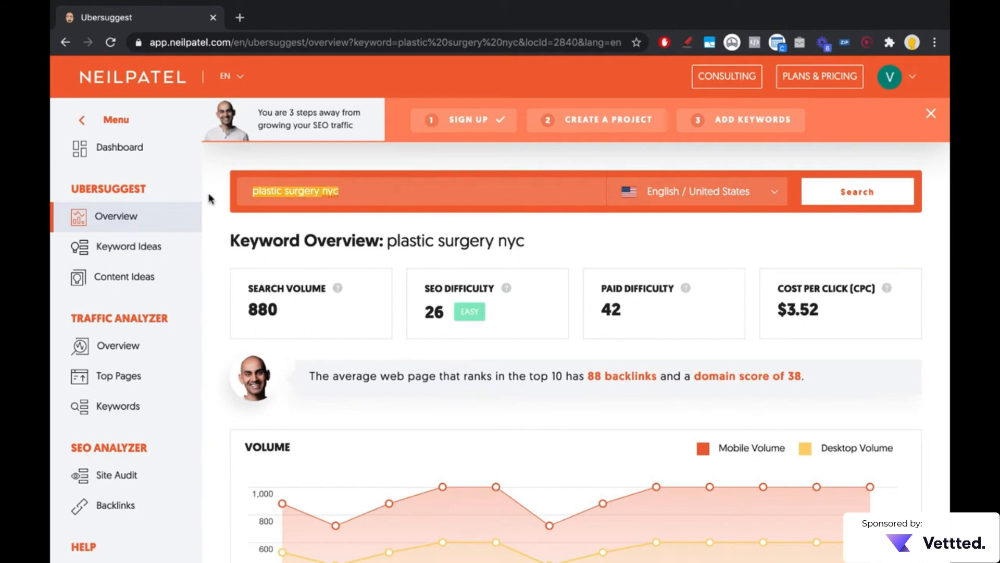
Step: Filter the language and country list for "por" to view the Portuguese options, and dismiss the list without choosing one
click(667, 204)
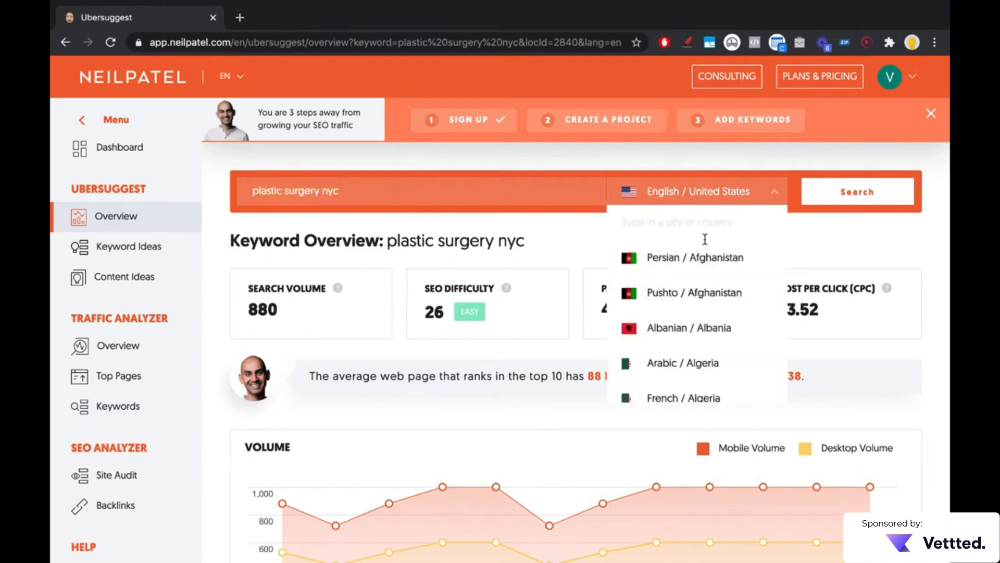
text(por)
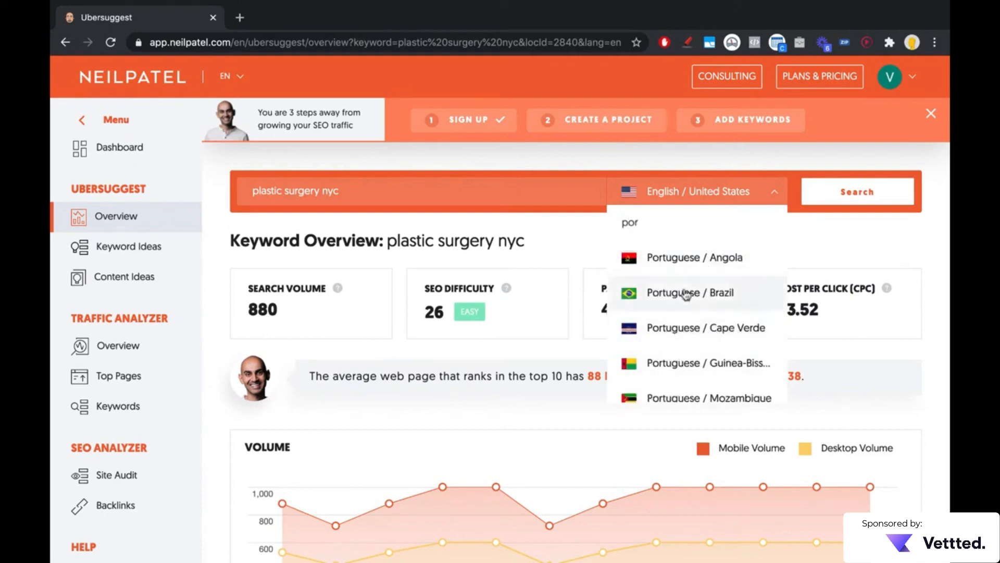
click(564, 211)
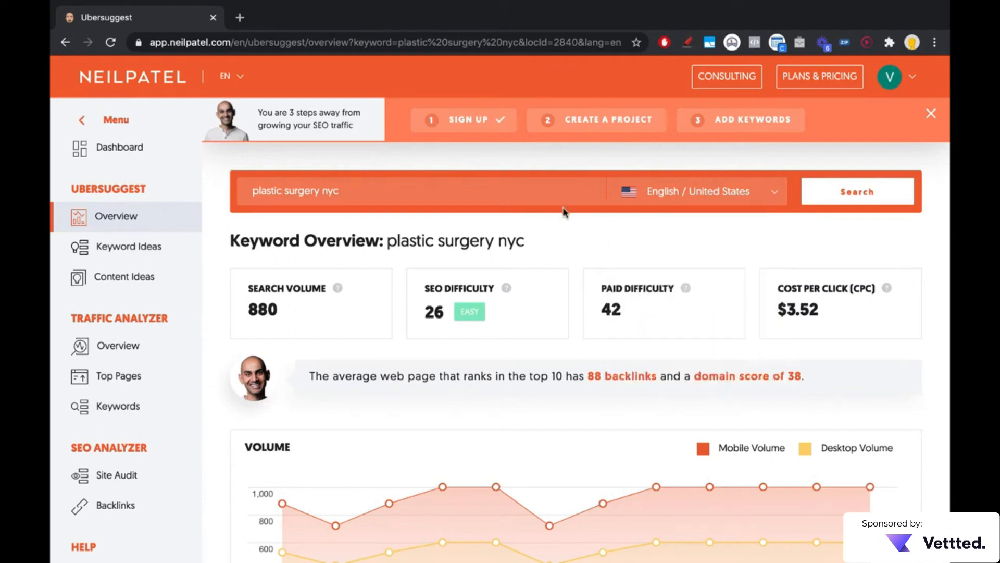
drag(374, 195, 216, 200)
click(404, 191)
drag(250, 191, 402, 189)
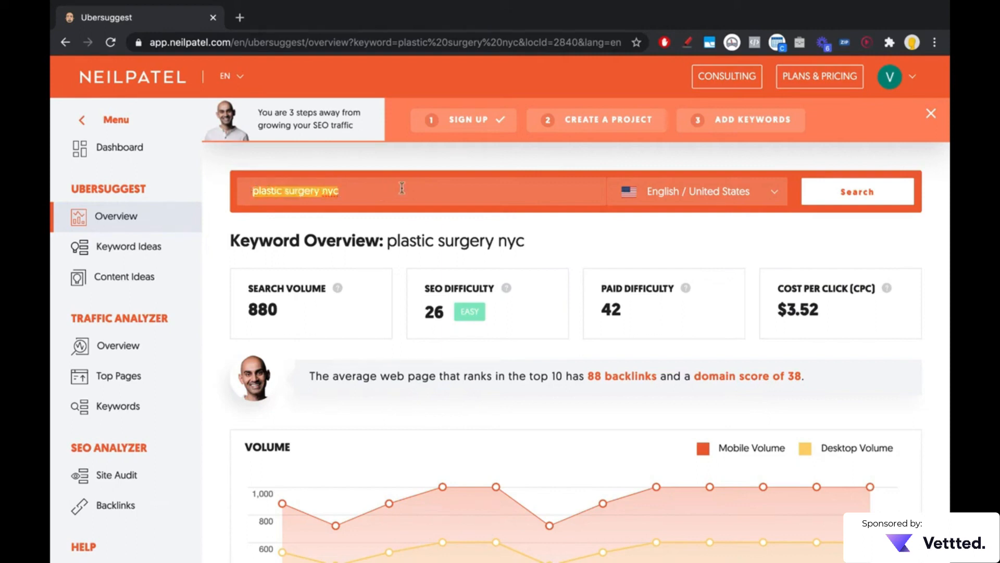
click(537, 224)
Step: Open the full list of keyword ideas for plastic surgery nyc from the keyword overview
scroll(535, 224, down, 1)
scroll(339, 413, down, 7)
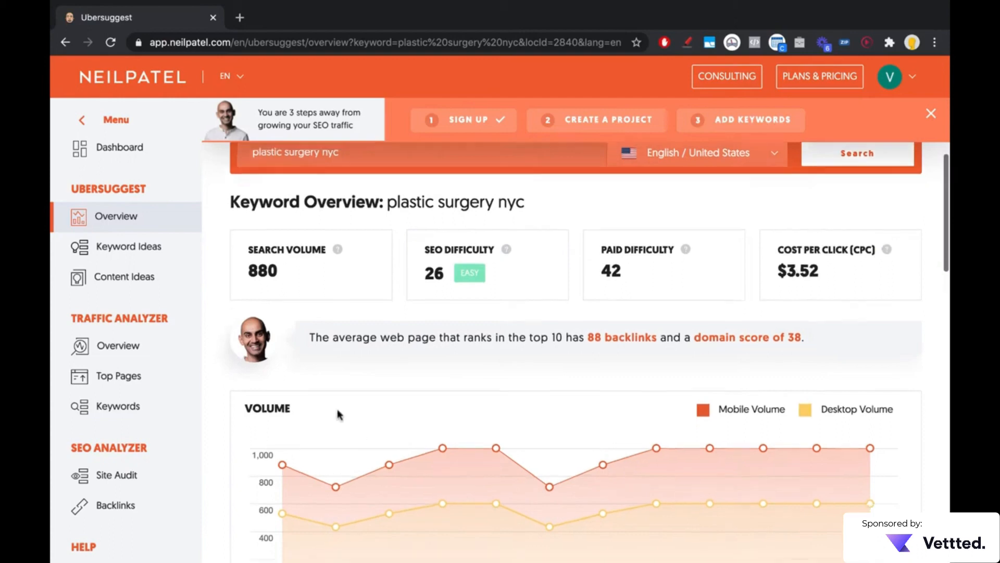
scroll(338, 415, down, 5)
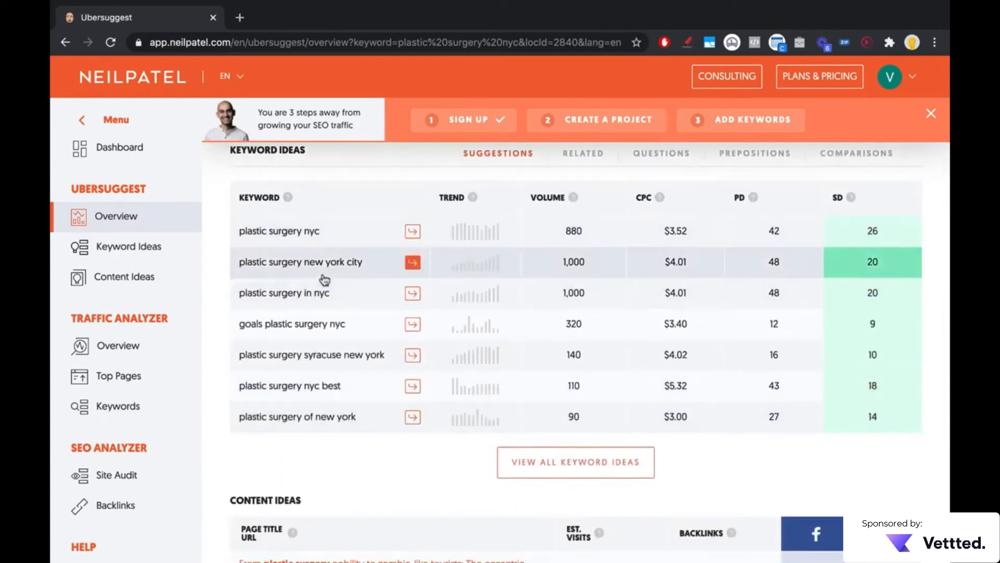
scroll(225, 193, up, 1)
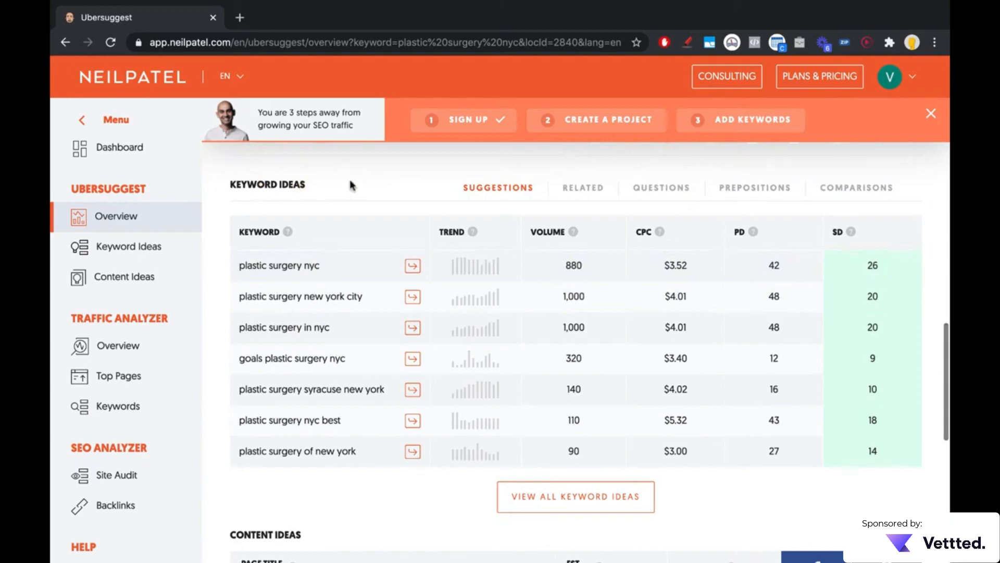
click(558, 508)
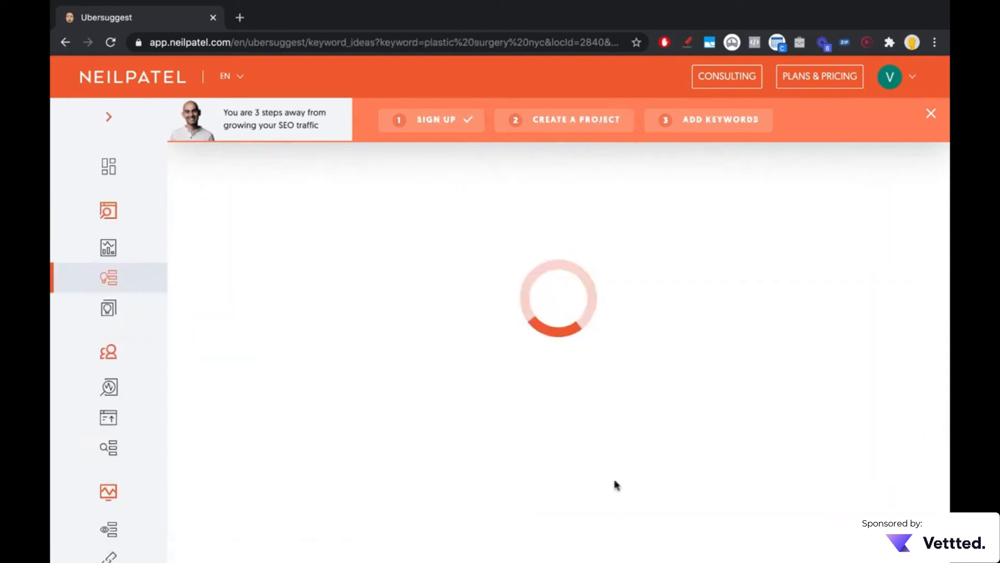
Step: Export the keyword suggestions for plastic surgery nyc to CSV without upgrading, and open the downloaded file
scroll(432, 439, down, 5)
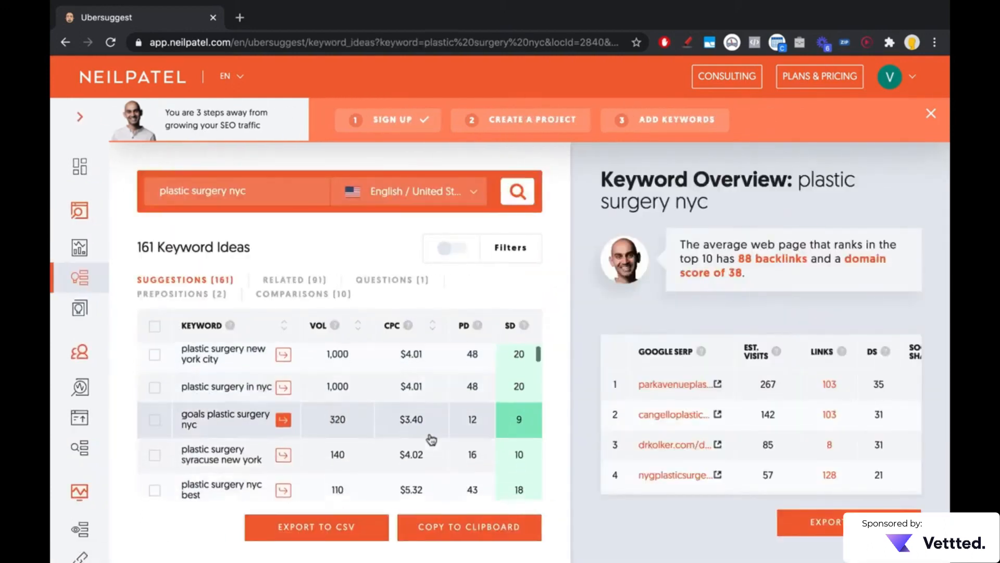
scroll(432, 439, down, 10)
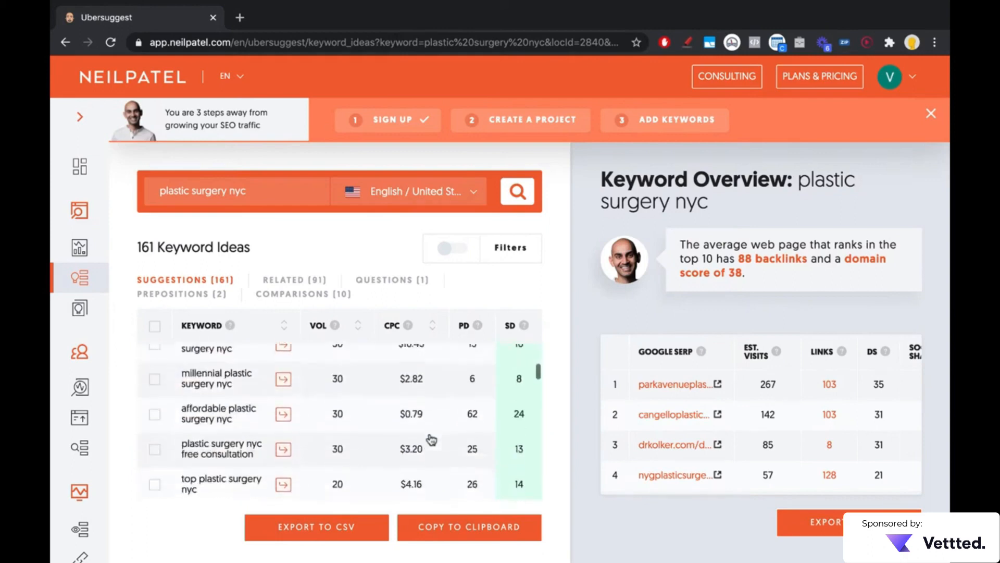
scroll(432, 439, down, 15)
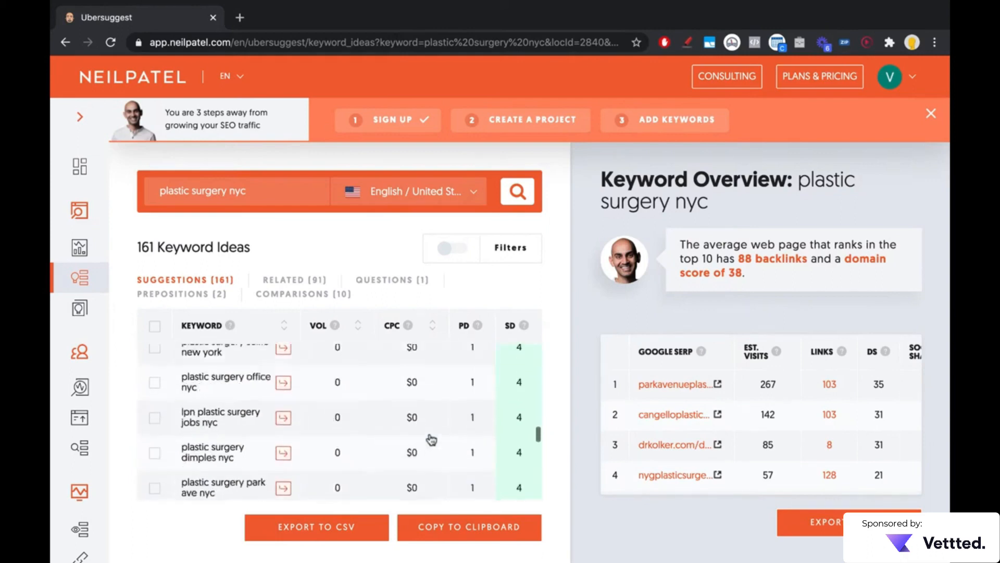
scroll(432, 439, up, 10)
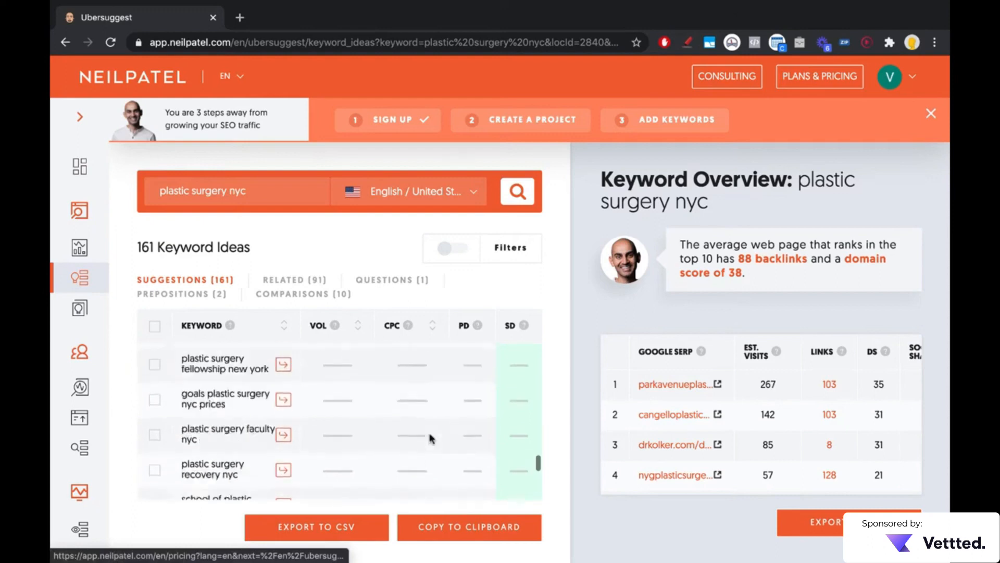
scroll(431, 439, up, 10)
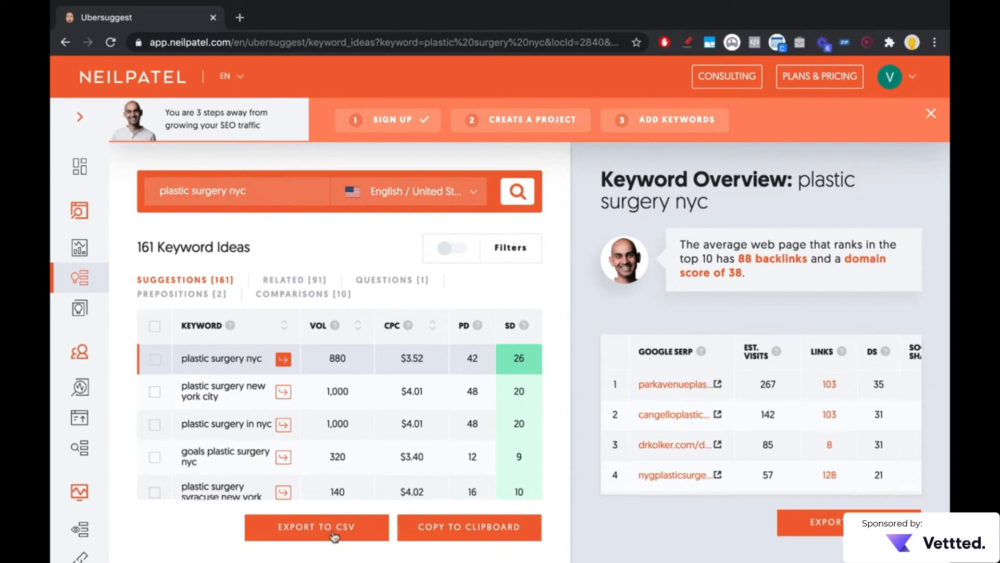
click(334, 535)
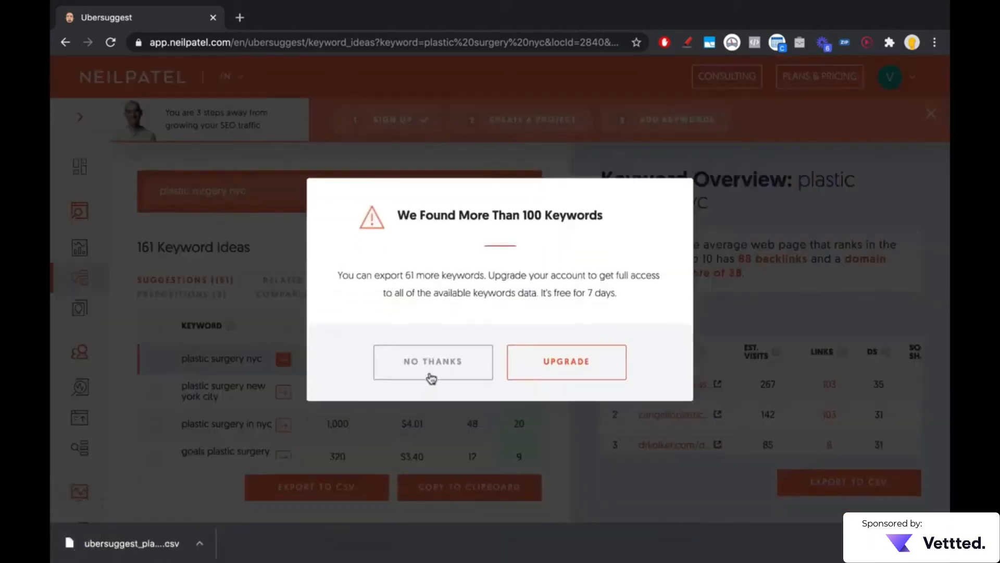
click(434, 369)
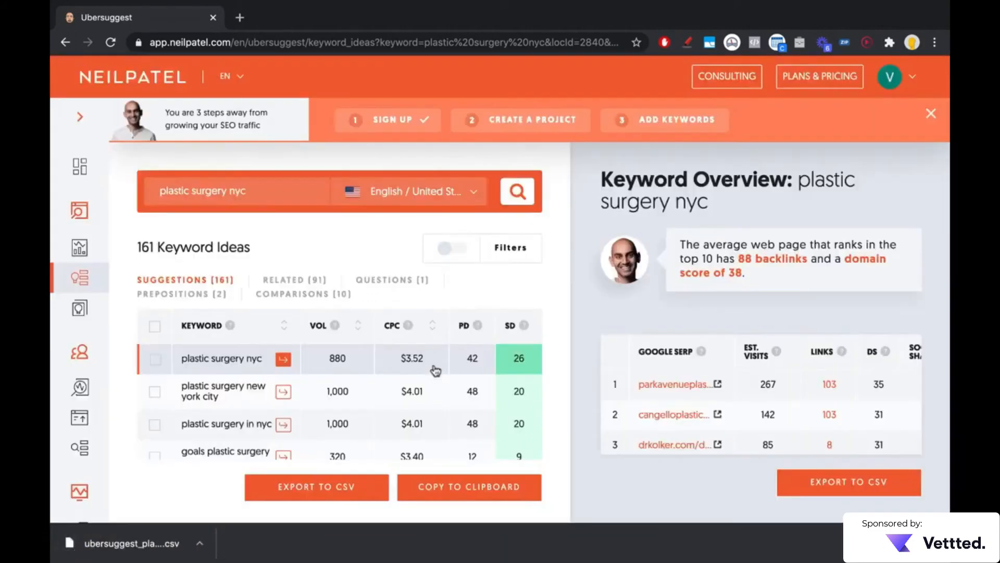
click(157, 545)
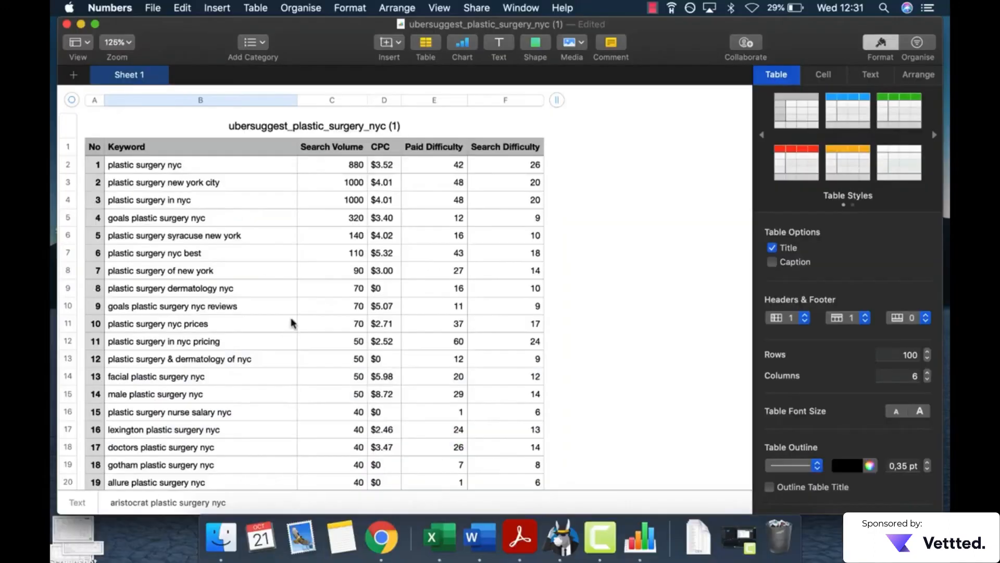
Step: Review the exported plastic surgery nyc keyword table in Numbers from the first row to the last
scroll(351, 283, down, 5)
scroll(351, 215, down, 20)
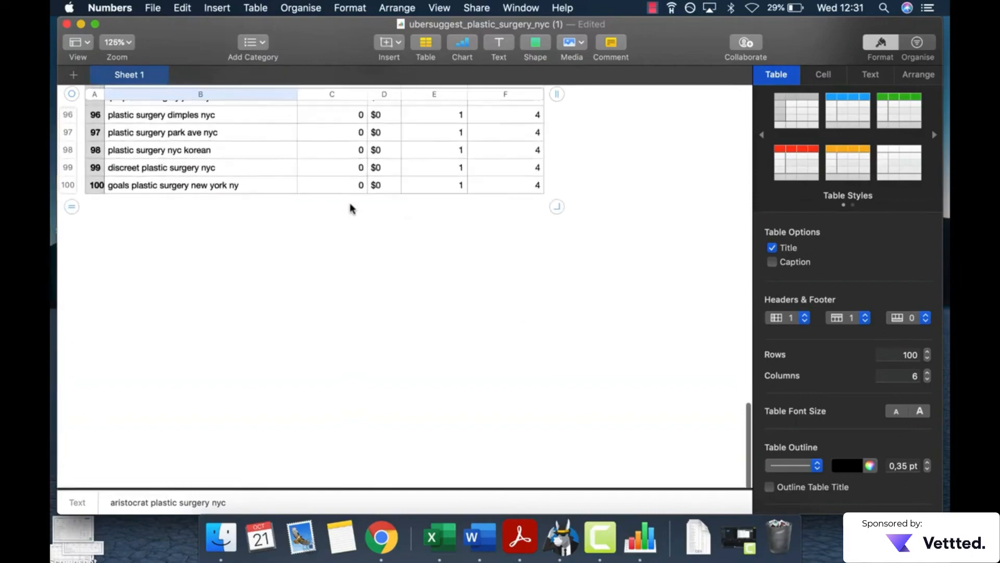
click(379, 183)
scroll(196, 201, up, 3)
scroll(196, 199, up, 20)
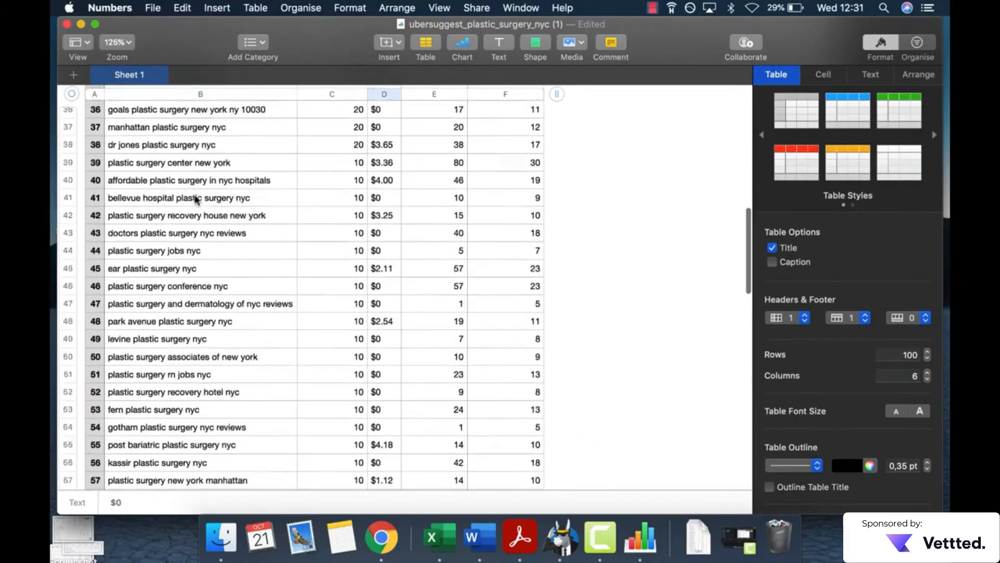
scroll(196, 199, down, 2)
scroll(196, 199, down, 15)
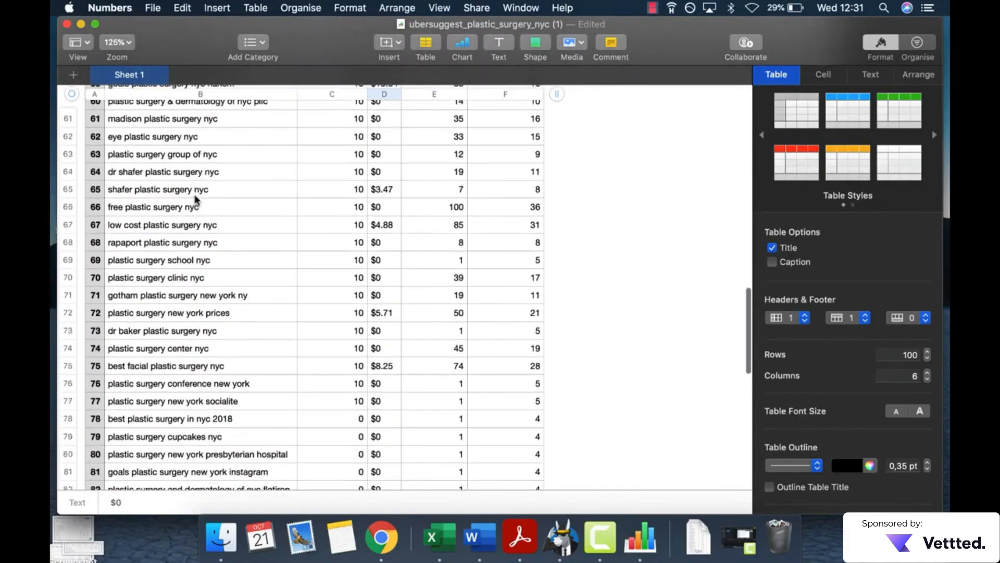
scroll(197, 200, up, 10)
scroll(196, 199, up, 8)
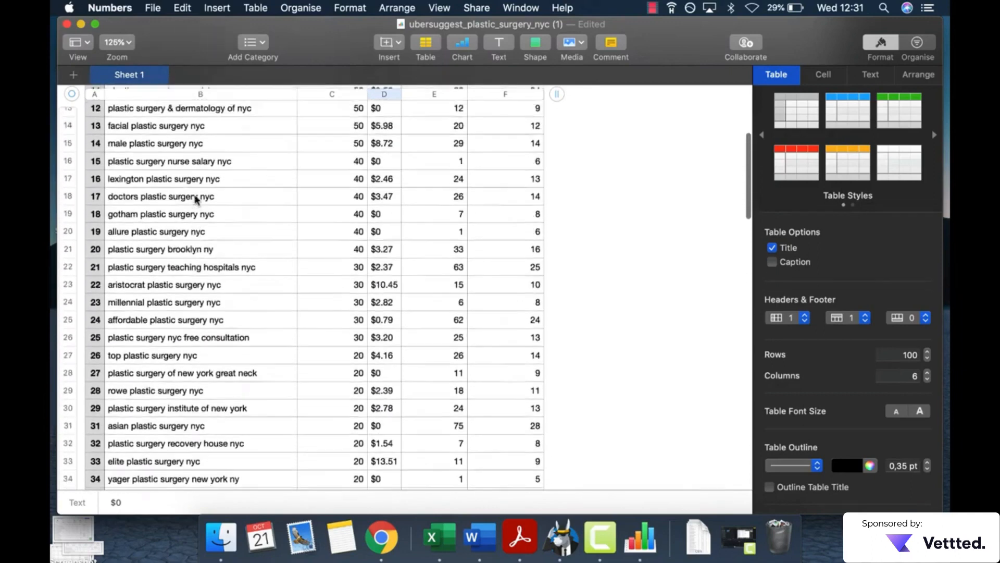
scroll(196, 198, up, 2)
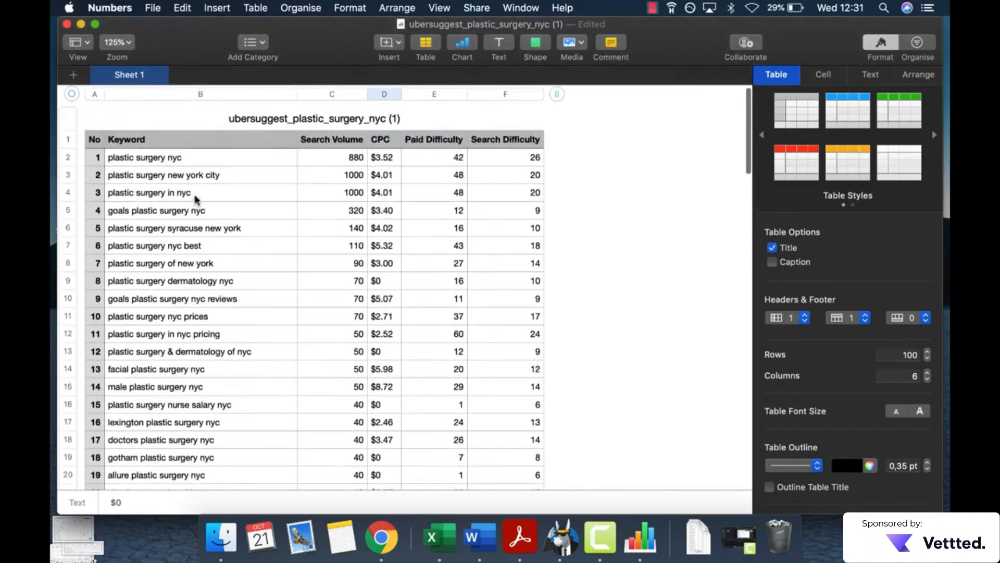
Step: Examine the Keyword column for searches naming specific surgeons or practices, and select the keywords in rows 34 and 56
drag(305, 140, 315, 393)
click(253, 357)
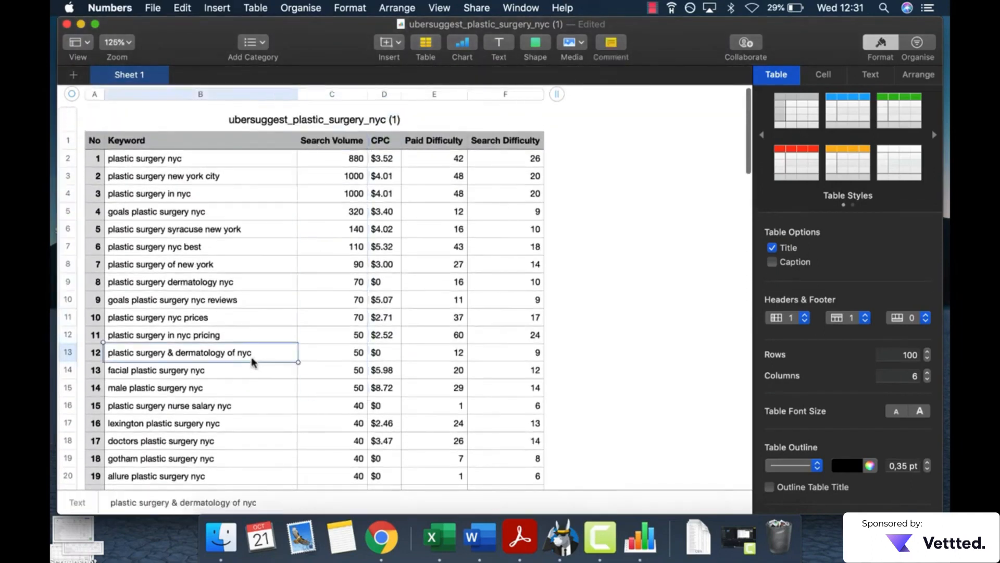
scroll(253, 360, down, 5)
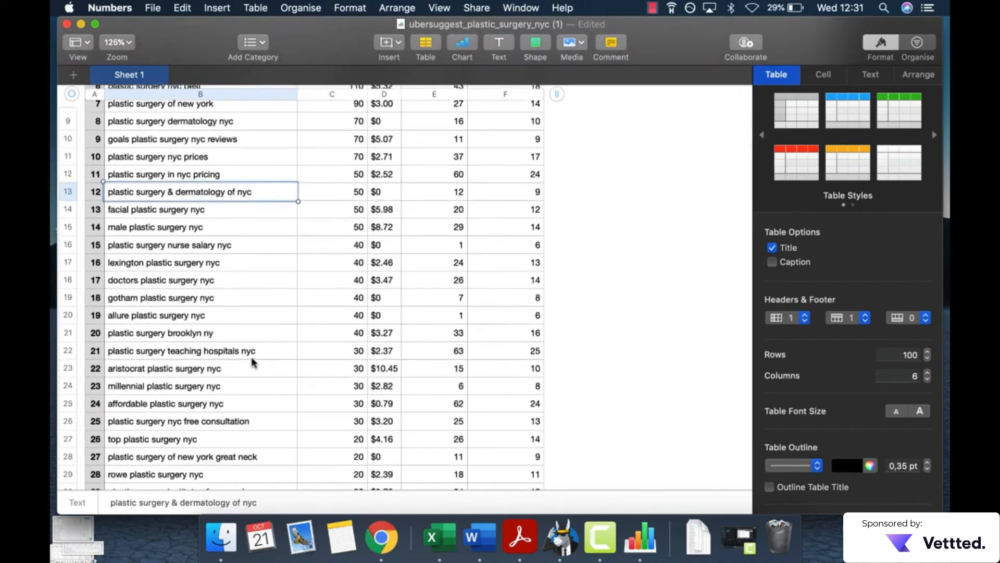
scroll(252, 361, down, 5)
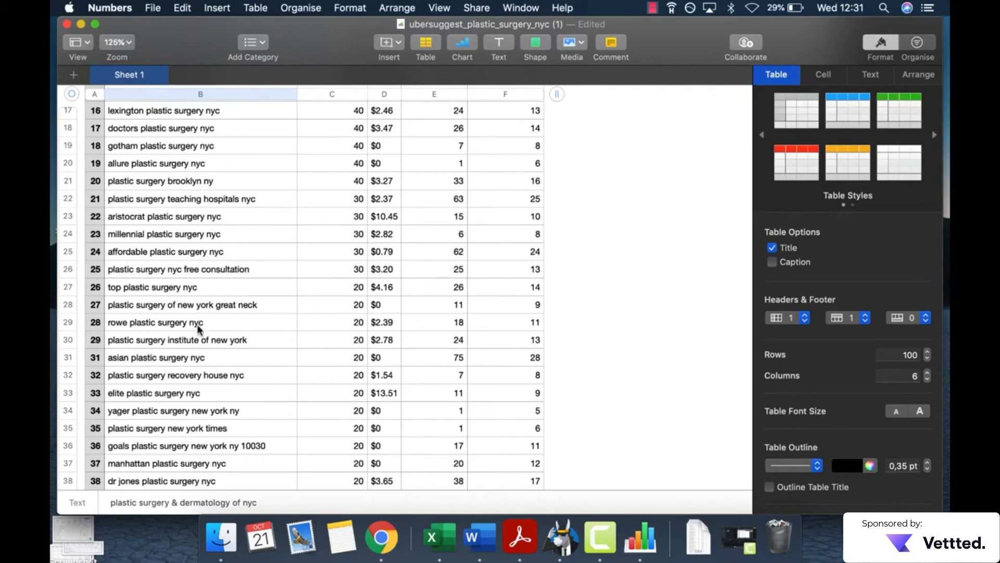
scroll(197, 324, down, 3)
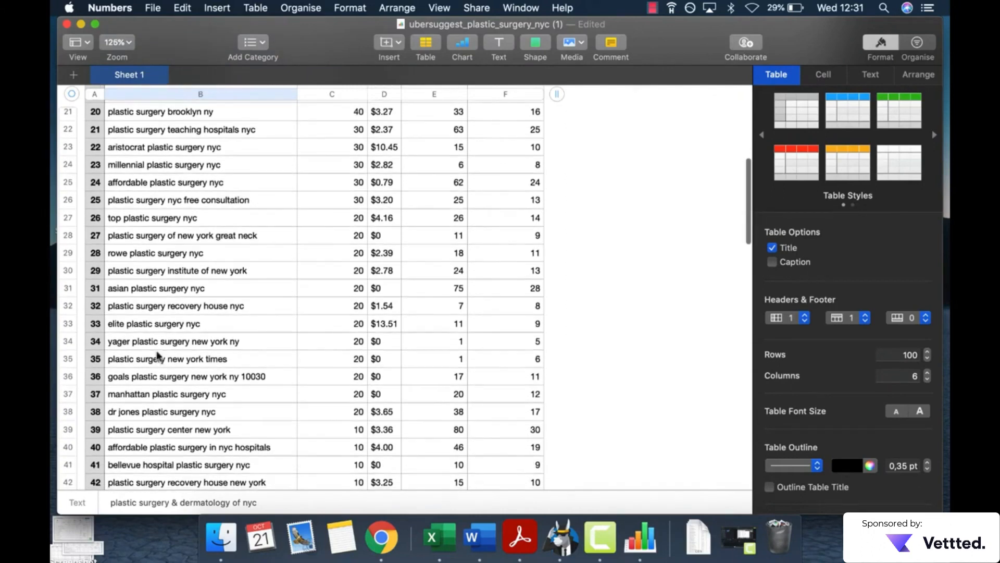
click(118, 347)
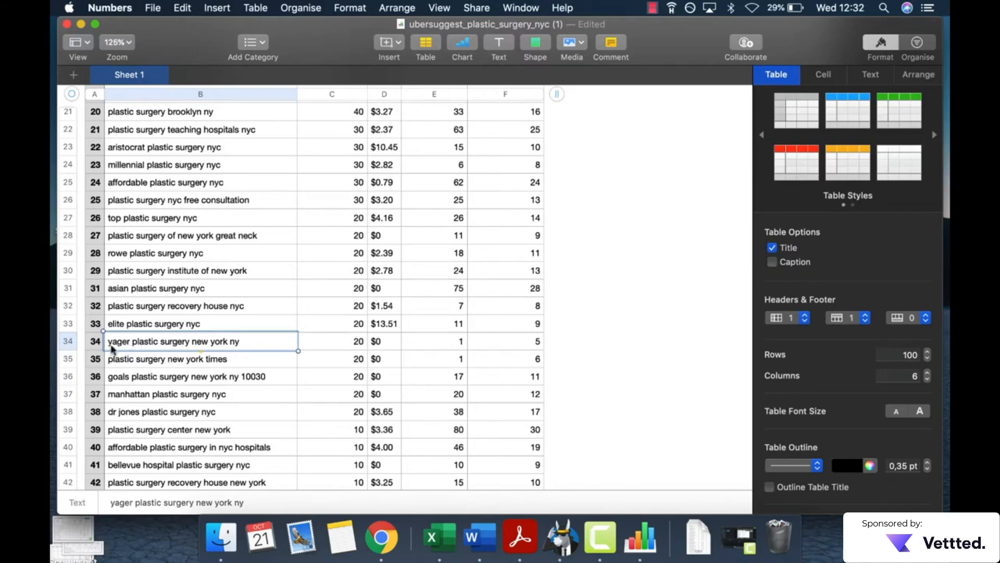
scroll(146, 348, down, 3)
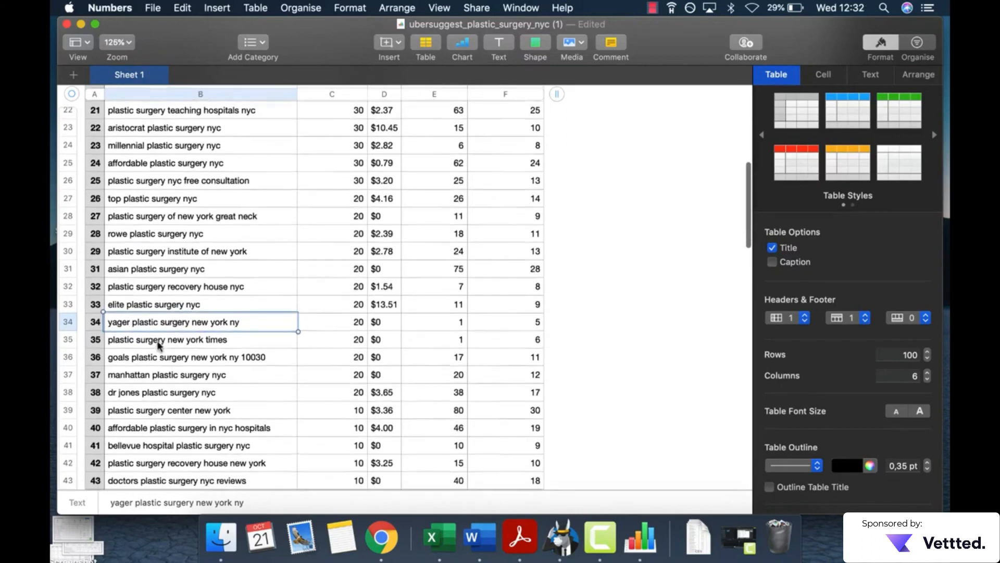
scroll(161, 389, down, 3)
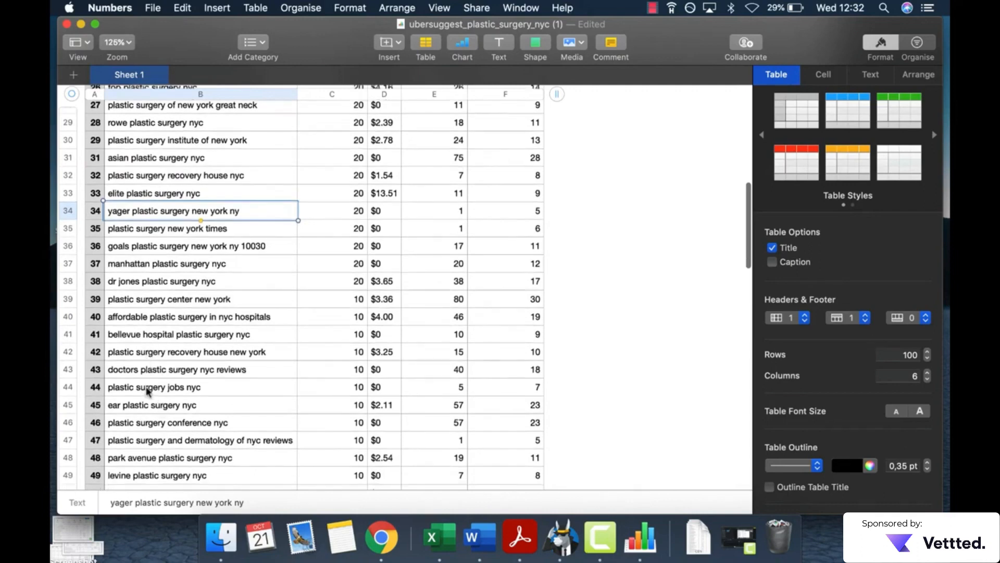
scroll(147, 415, down, 7)
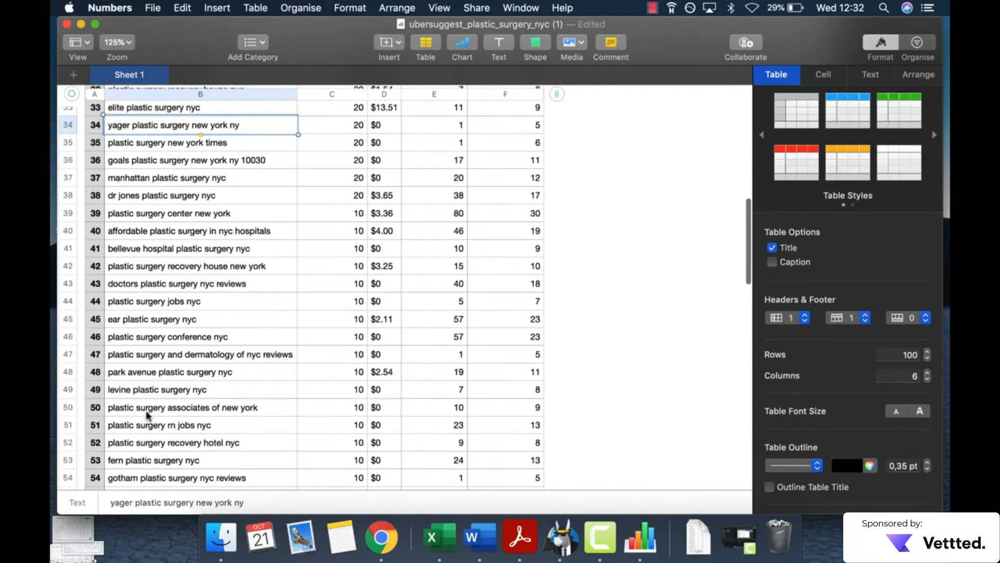
scroll(151, 427, down, 3)
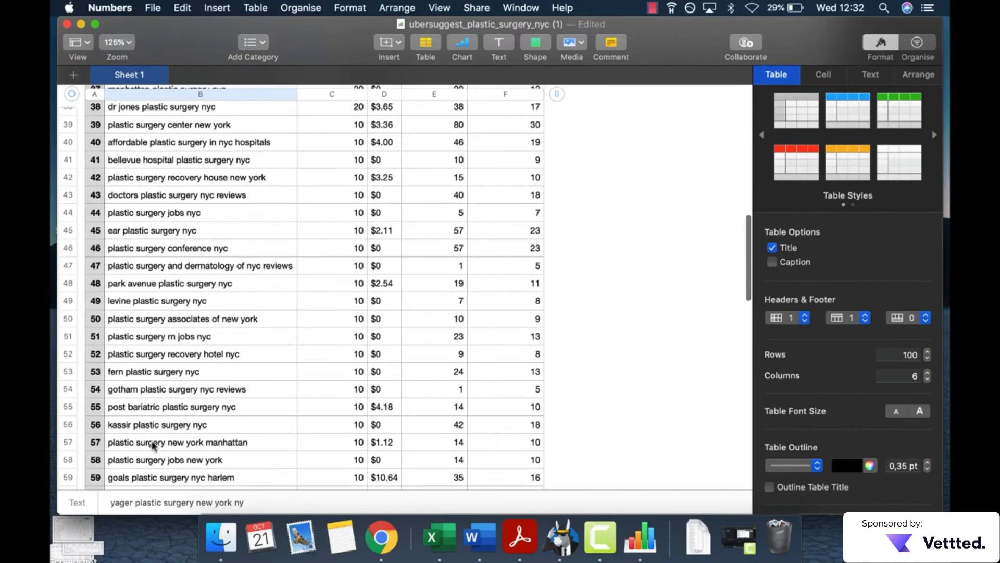
click(126, 429)
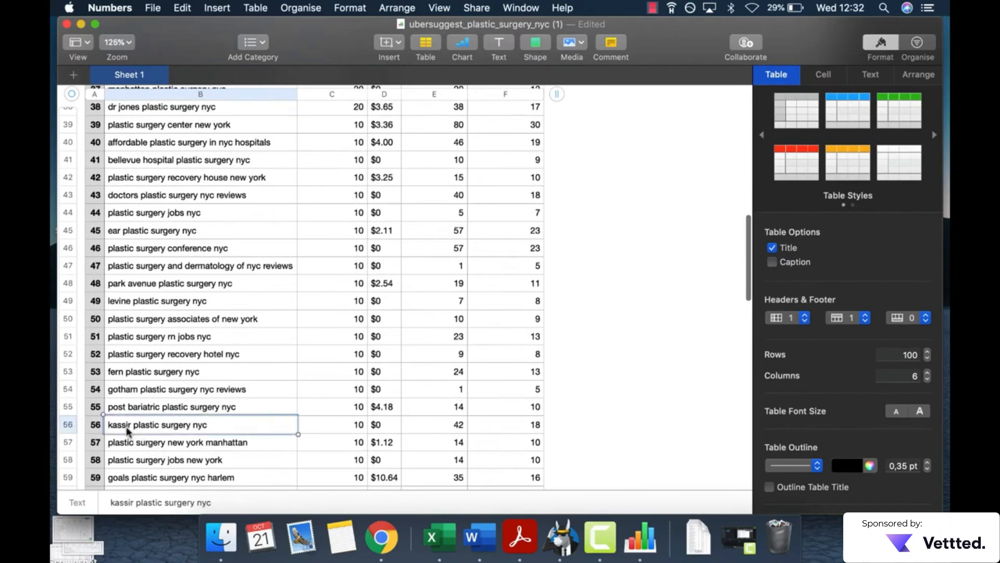
Step: Delete the table row for keyword number 56, which names a specific surgeon
click(97, 431)
right_click(97, 430)
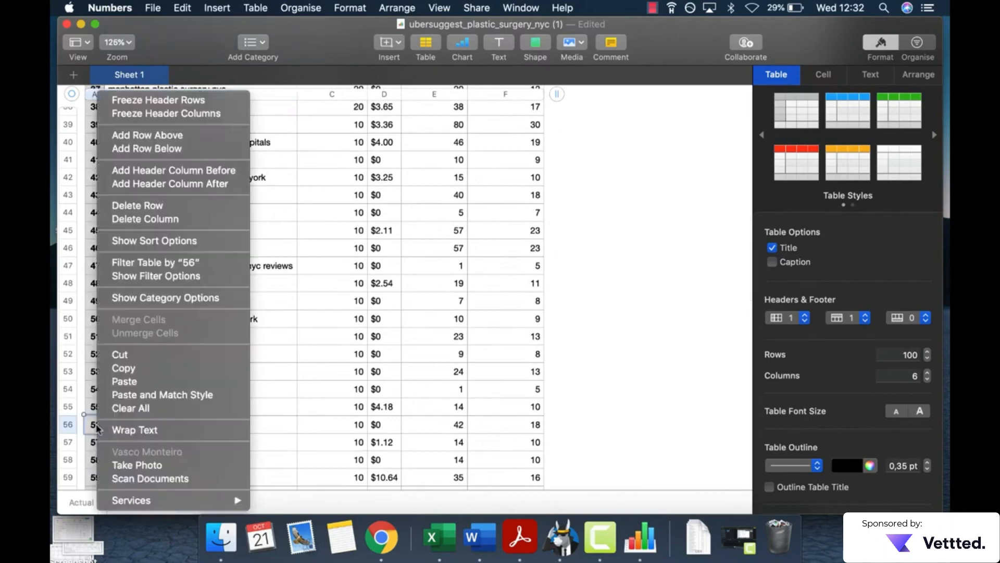
click(69, 428)
right_click(70, 428)
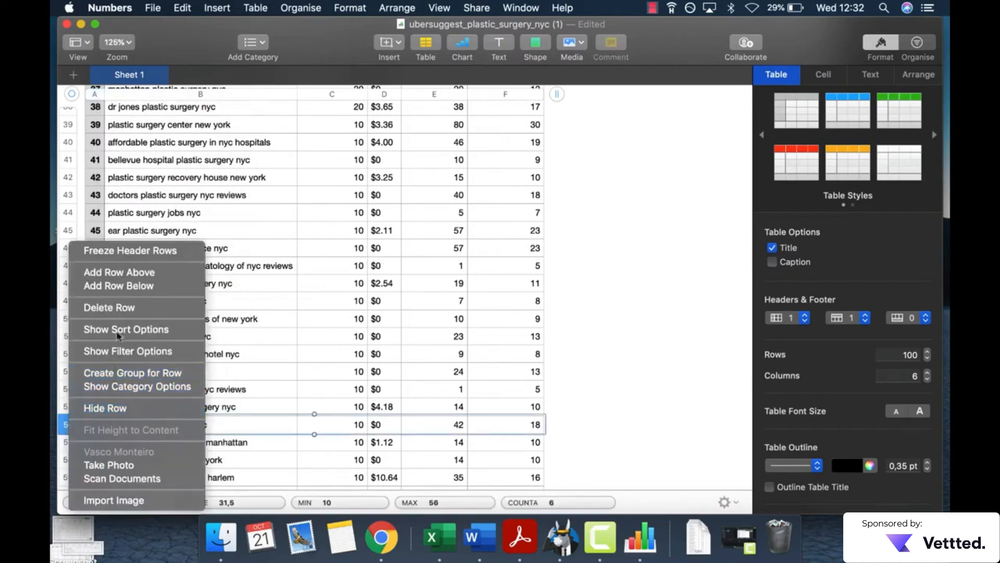
click(122, 307)
click(593, 342)
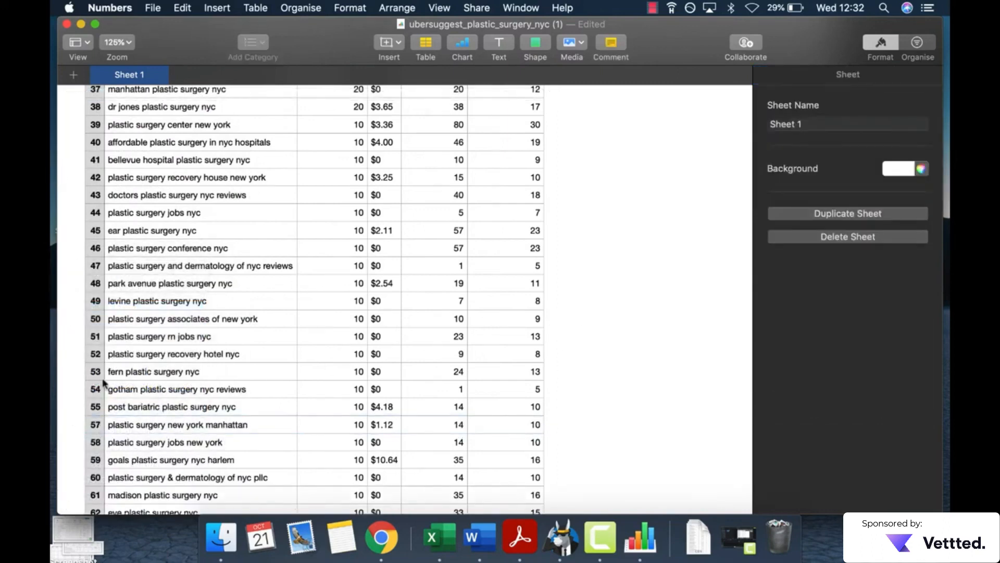
Step: Delete the table row for keyword number 38, a search naming a specific doctor
scroll(103, 383, up, 3)
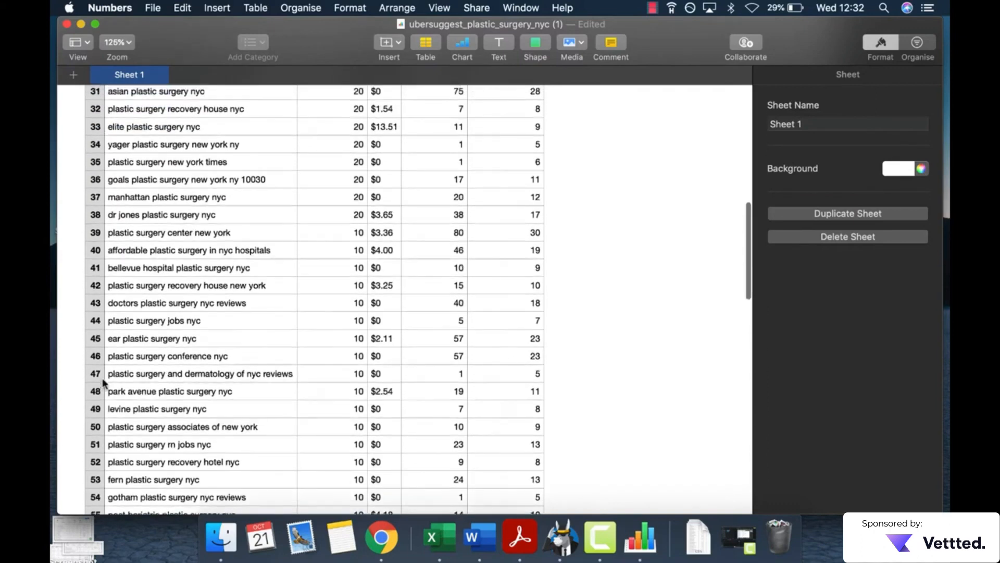
scroll(187, 329, up, 3)
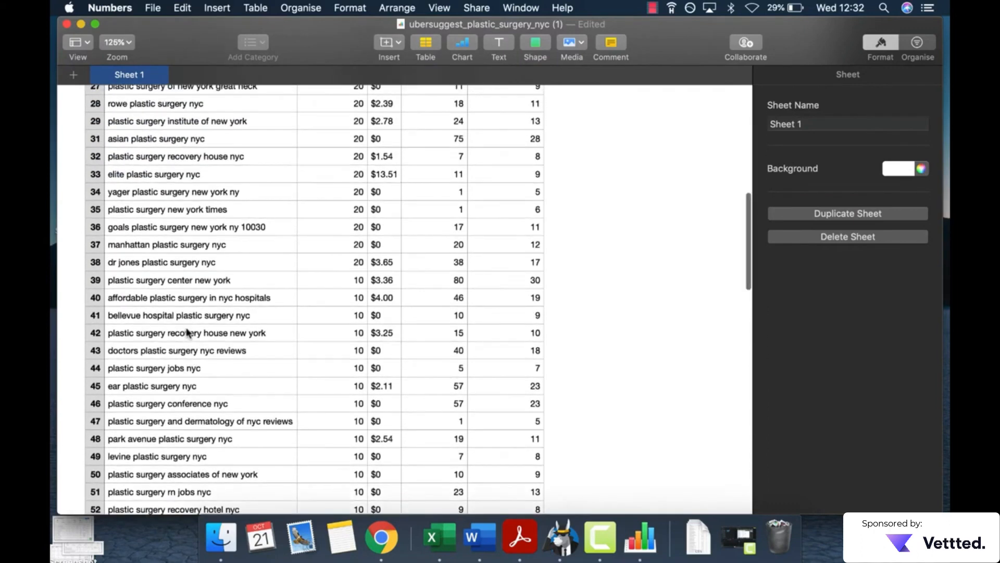
click(105, 265)
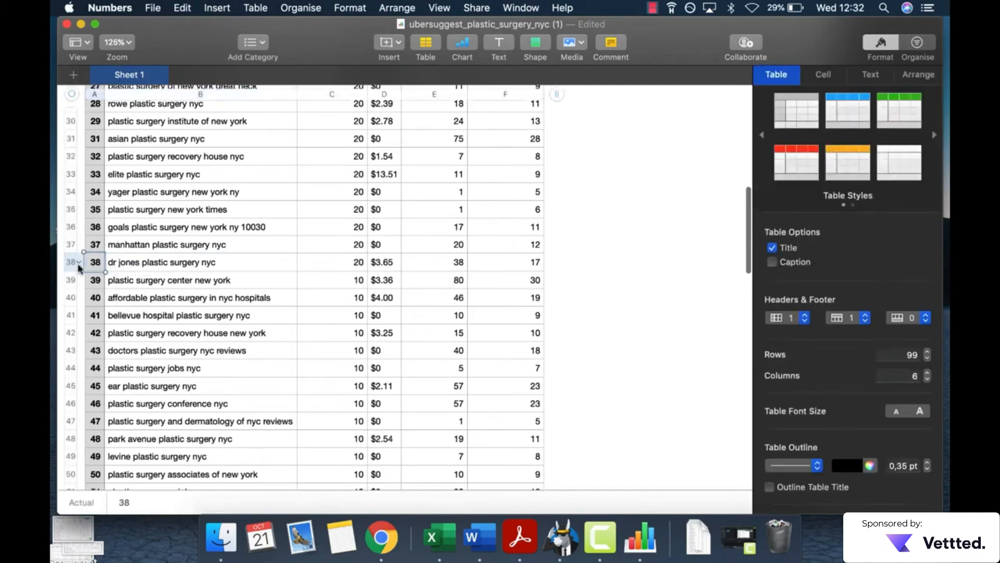
click(95, 263)
right_click(95, 264)
click(110, 308)
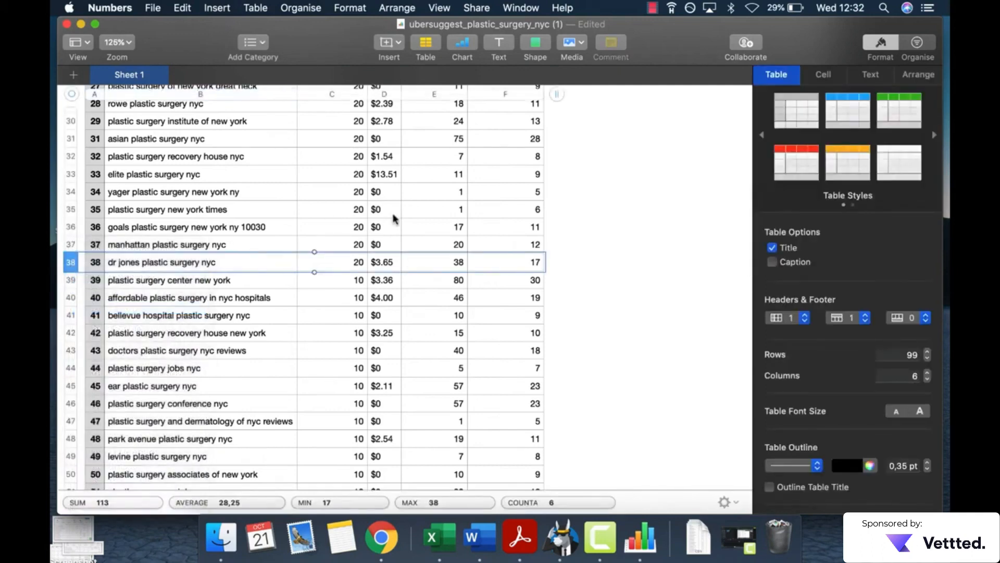
Step: Delete the row for the practice keyword "goals plastic surgery new york ny 10030"
scroll(395, 219, up, 3)
click(73, 302)
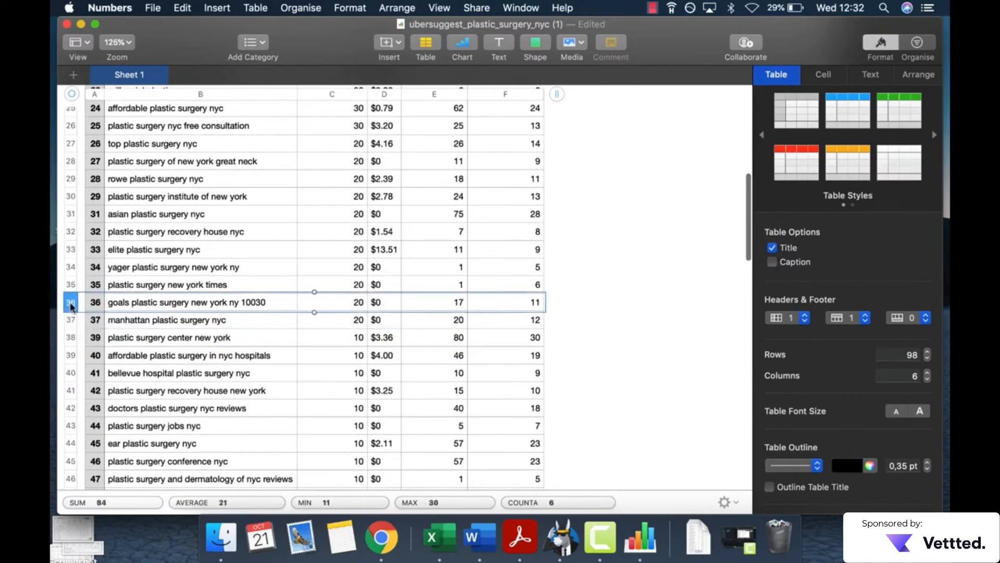
right_click(73, 302)
click(111, 306)
Step: Delete the row for the keyword "plastic surgery nurse salary nyc"
scroll(160, 276, up, 5)
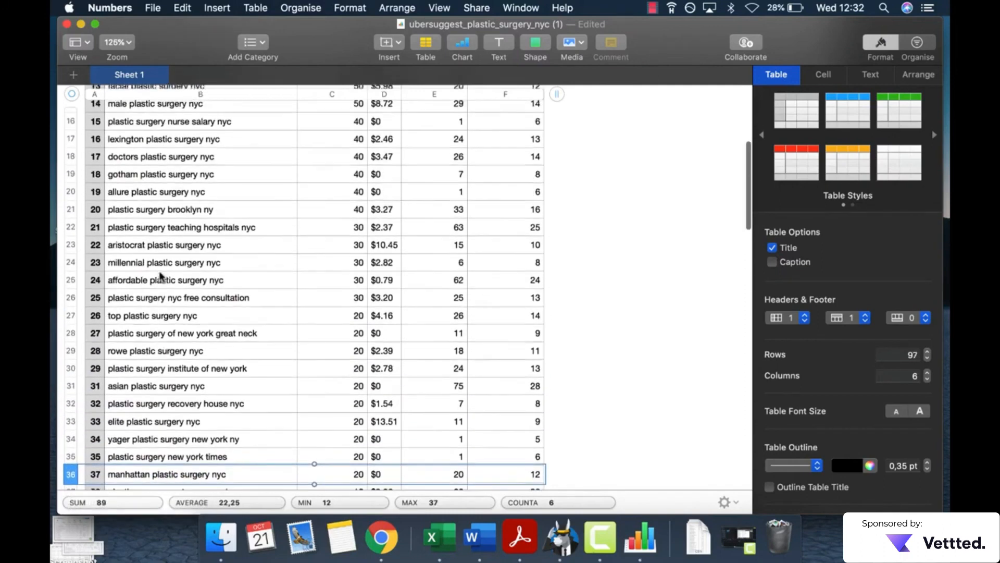
scroll(132, 250, up, 1)
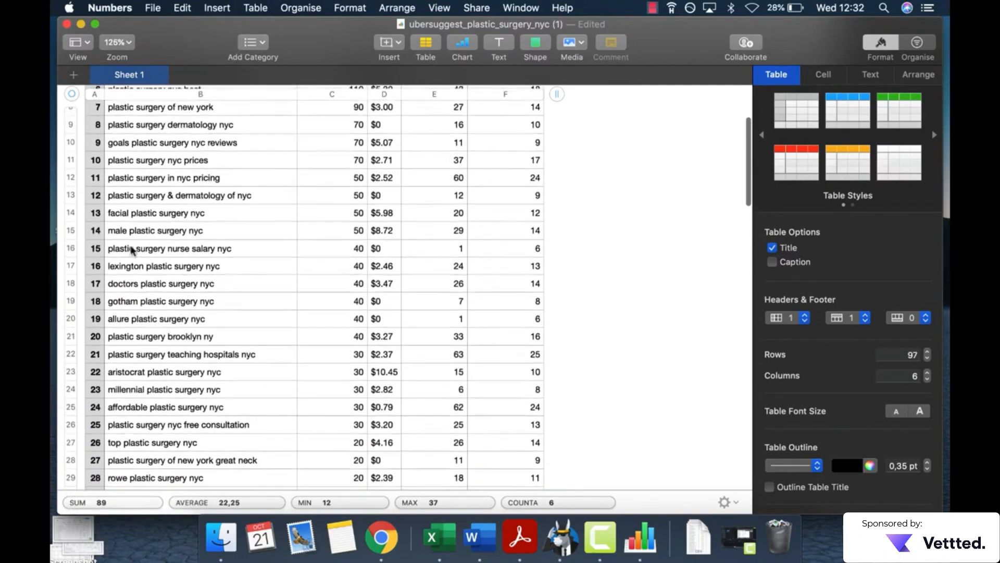
click(73, 250)
right_click(73, 252)
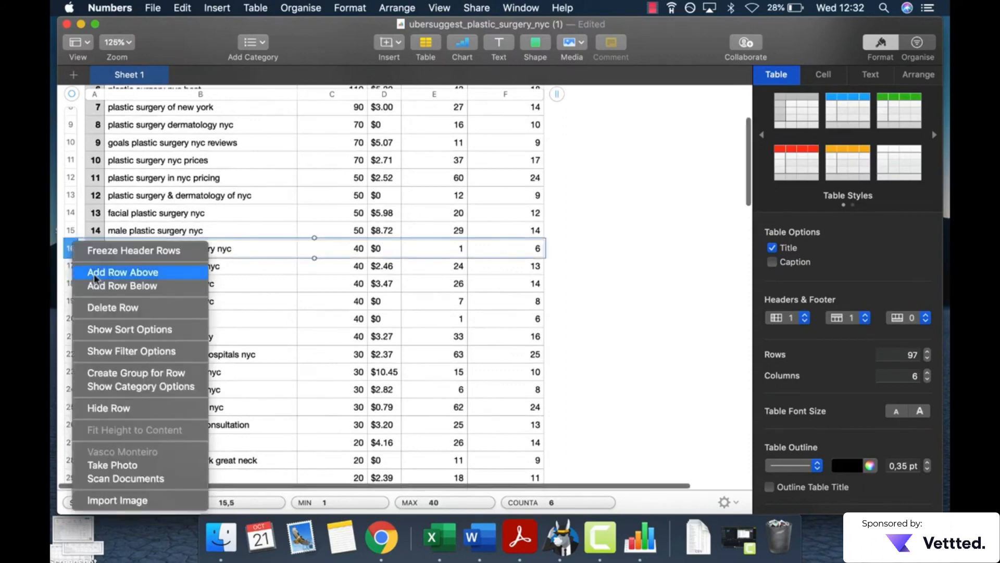
click(110, 307)
Step: Make the keyword "plastic surgery in nyc pricing" and the first three keywords in the table bold
scroll(228, 266, up, 5)
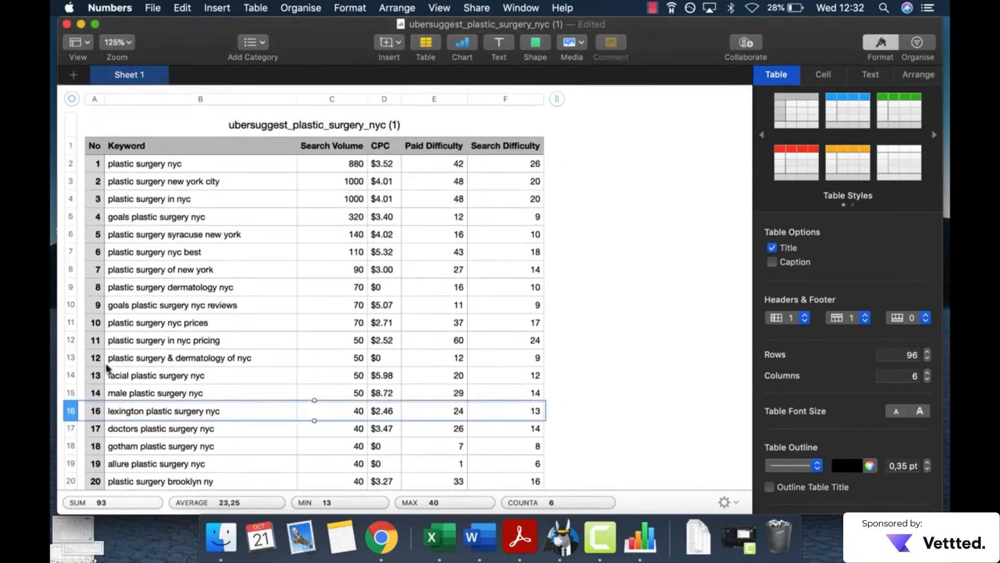
click(119, 341)
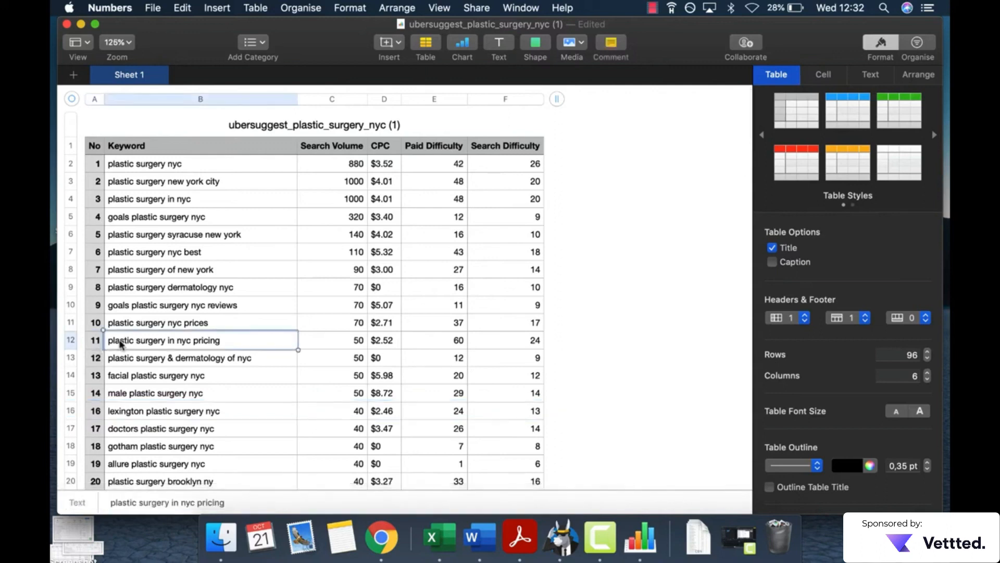
key(super+b)
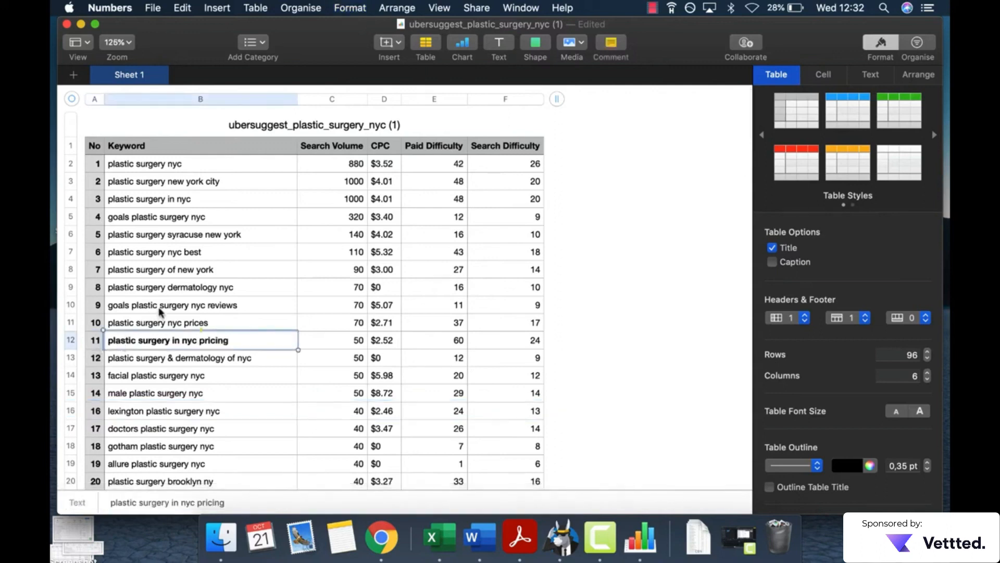
click(152, 170)
key(super+b)
click(155, 181)
key(super+b)
click(158, 189)
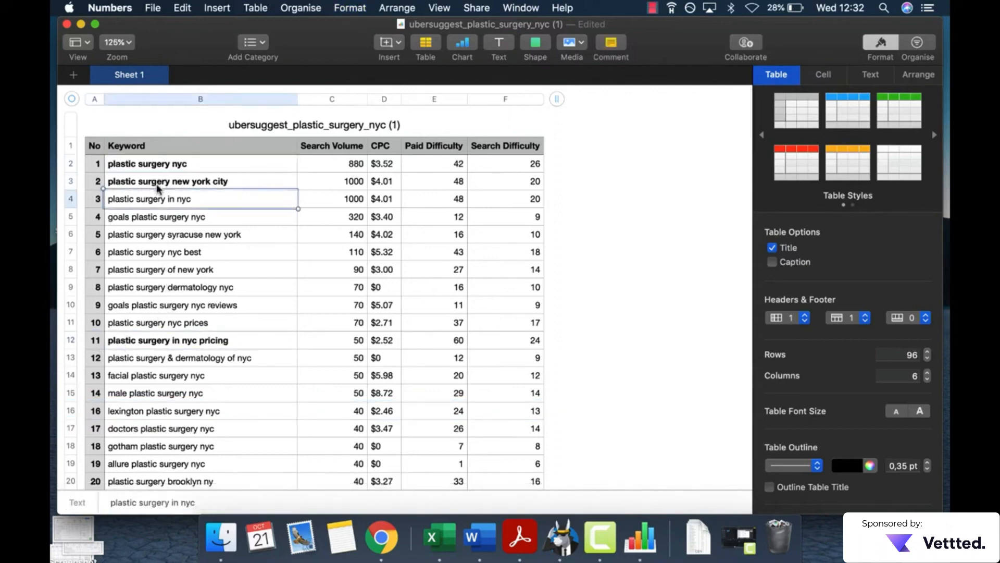
key(super+b)
Step: Delete the row for the practice keyword "goals plastic surgery nyc"
key(Down)
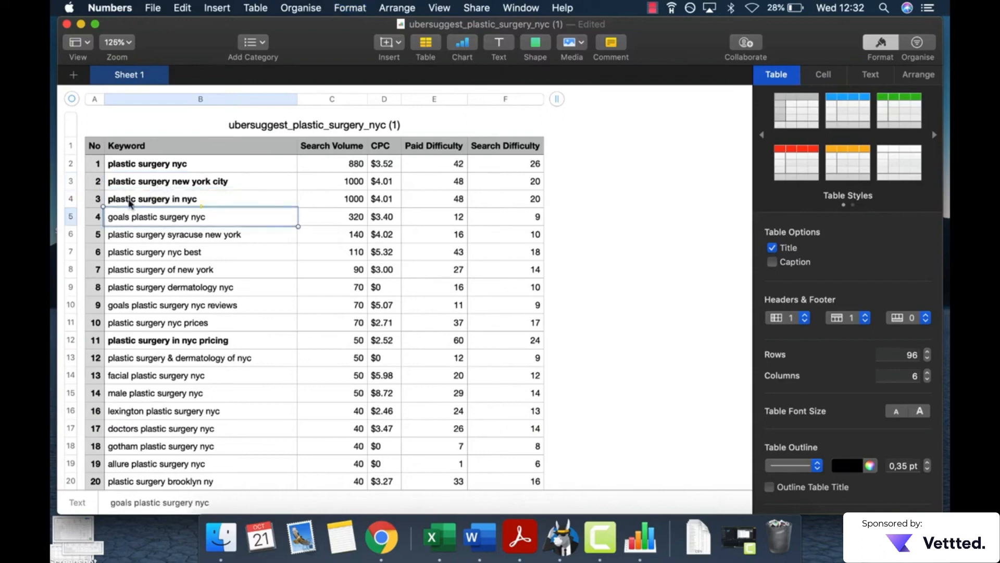
click(77, 216)
right_click(77, 217)
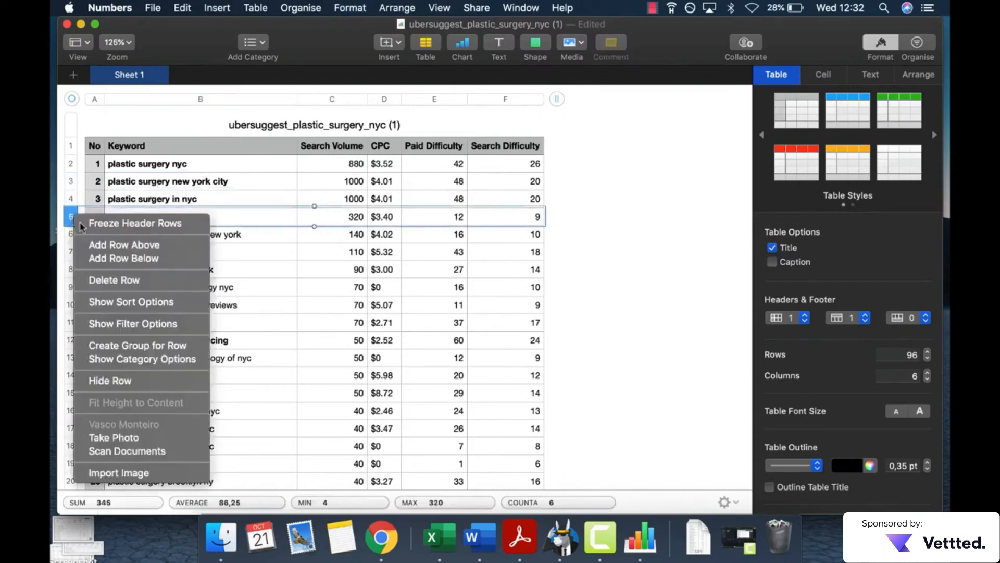
click(111, 287)
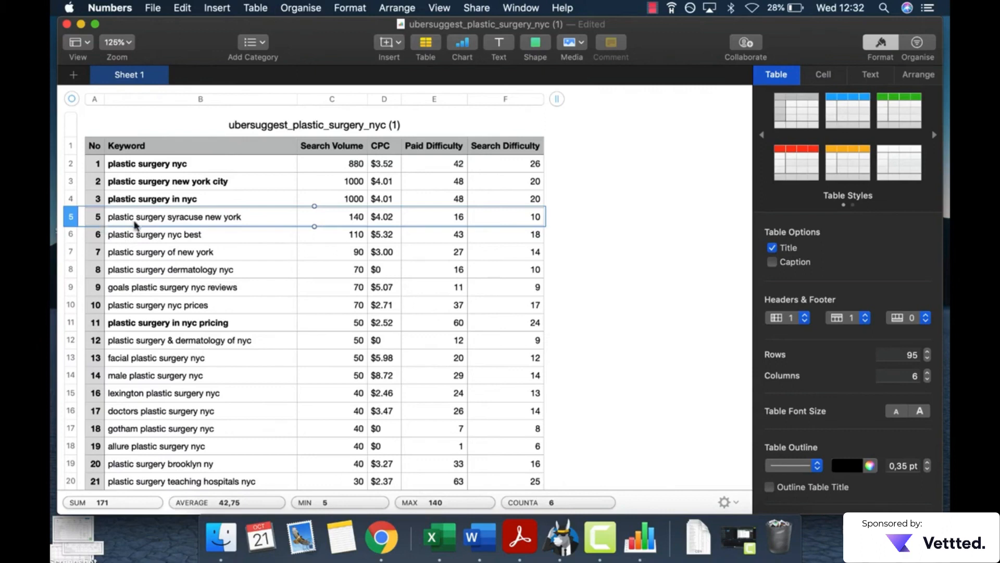
Step: Try to bold the entire rows for "plastic surgery syracuse new york" and "plastic surgery nyc best"
key(super+b)
key(Down)
key(super+b)
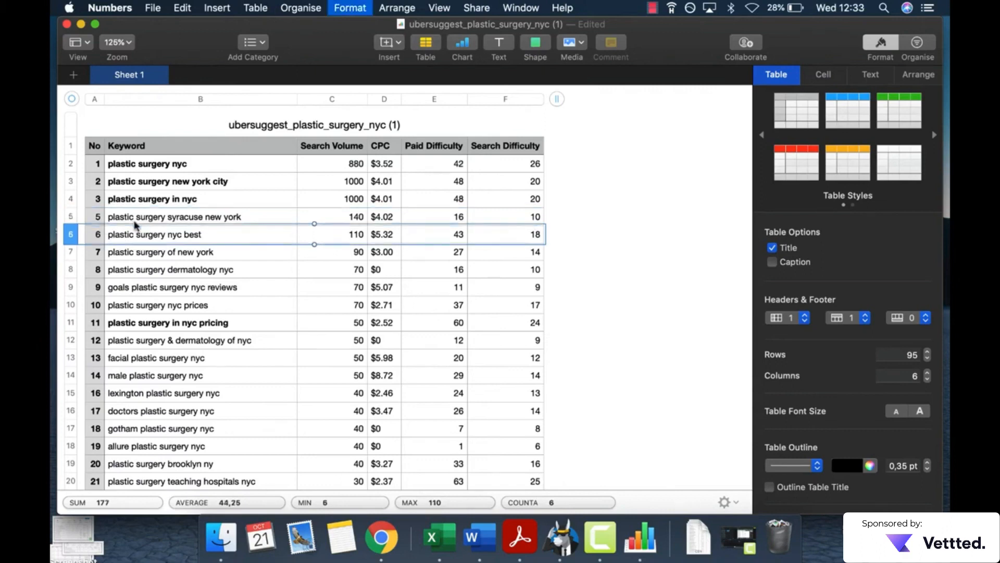
key(Up)
Step: Make the keyword cells numbered 5 to 8 bold, from "plastic surgery syracuse new york" through "plastic surgery dermatology nyc"
click(138, 223)
key(super+b)
click(144, 236)
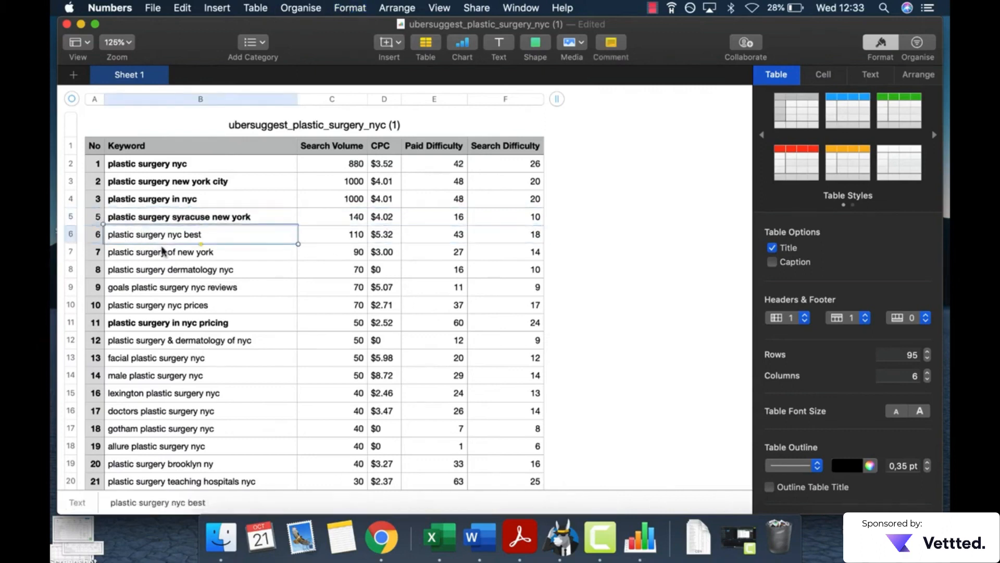
key(super+b)
click(192, 254)
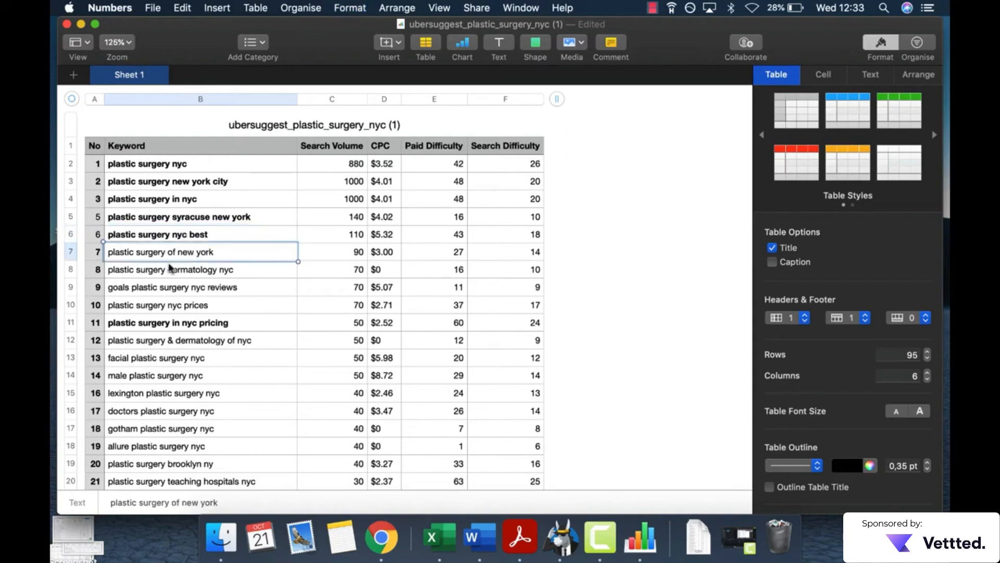
key(super+b)
click(168, 281)
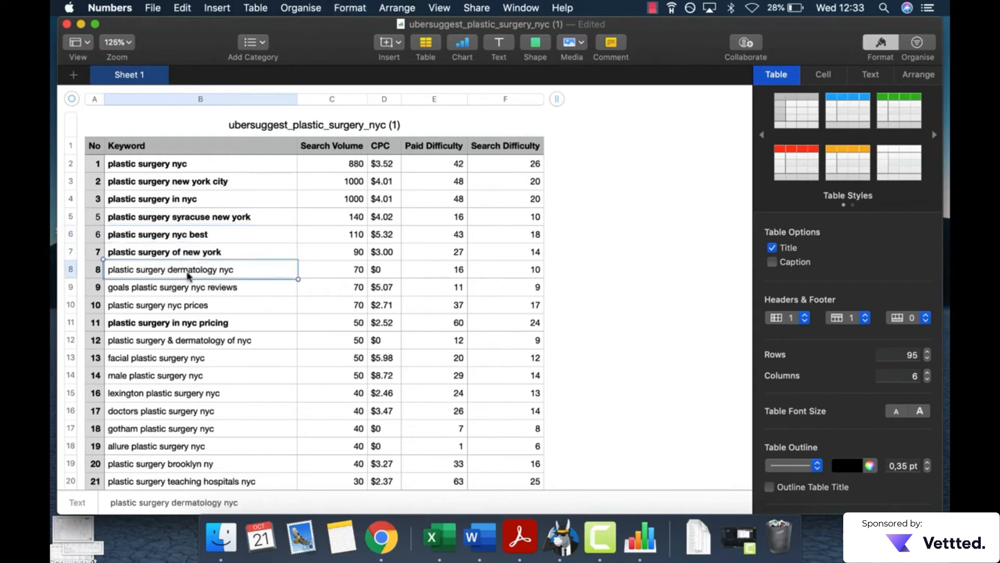
key(super+b)
Step: Delete the row for the keyword "goals plastic surgery nyc reviews"
click(70, 287)
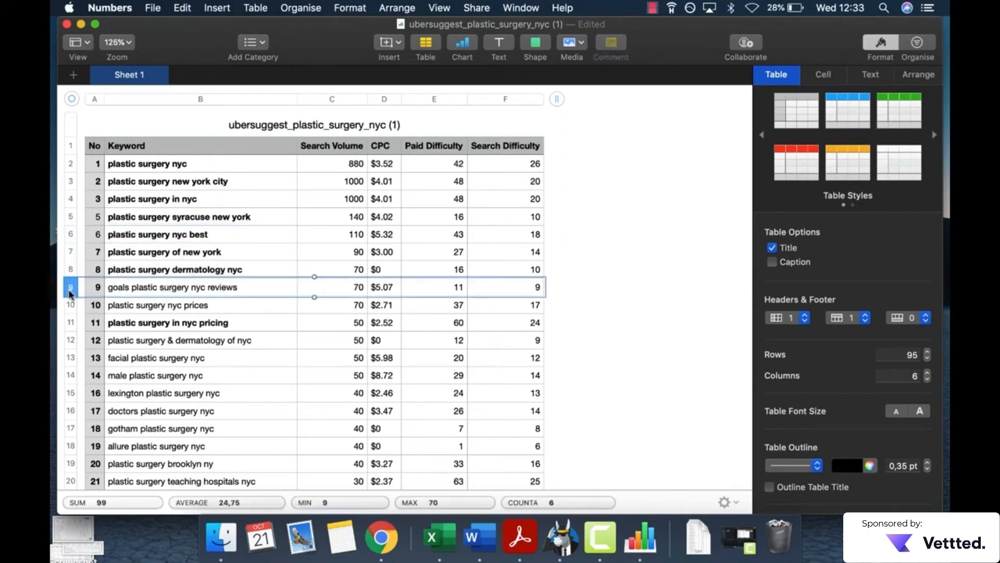
right_click(70, 286)
click(97, 306)
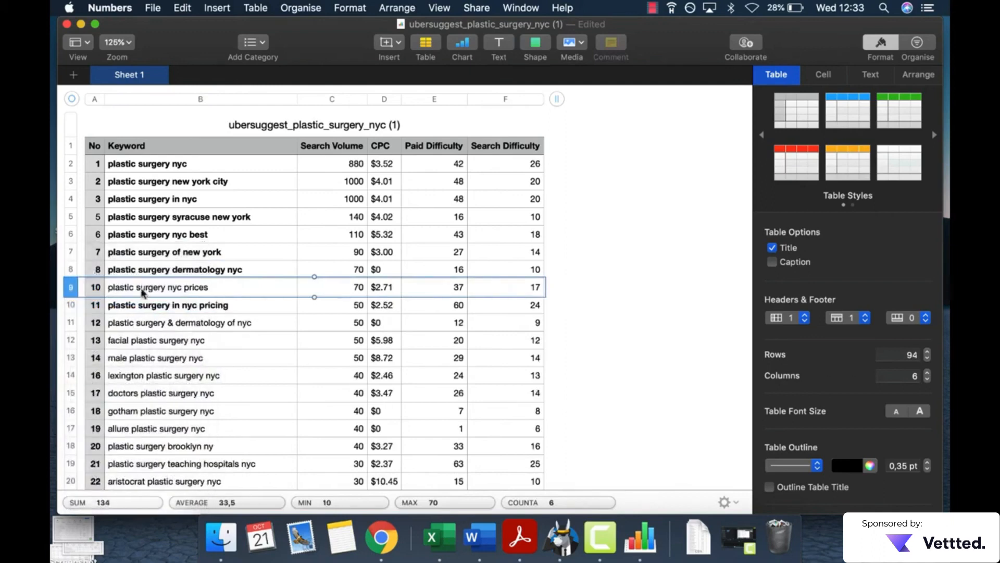
Step: Make the keywords "plastic surgery nyc prices", "plastic surgery & dermatology of nyc" and "facial plastic surgery nyc" bold
click(142, 292)
key(super+b)
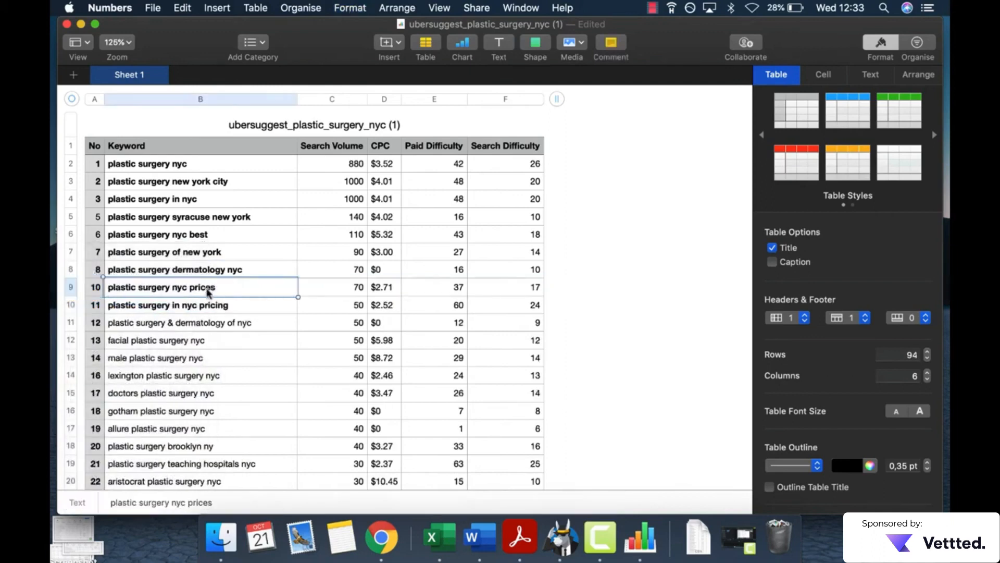
click(173, 326)
key(super+b)
click(174, 340)
key(super+b)
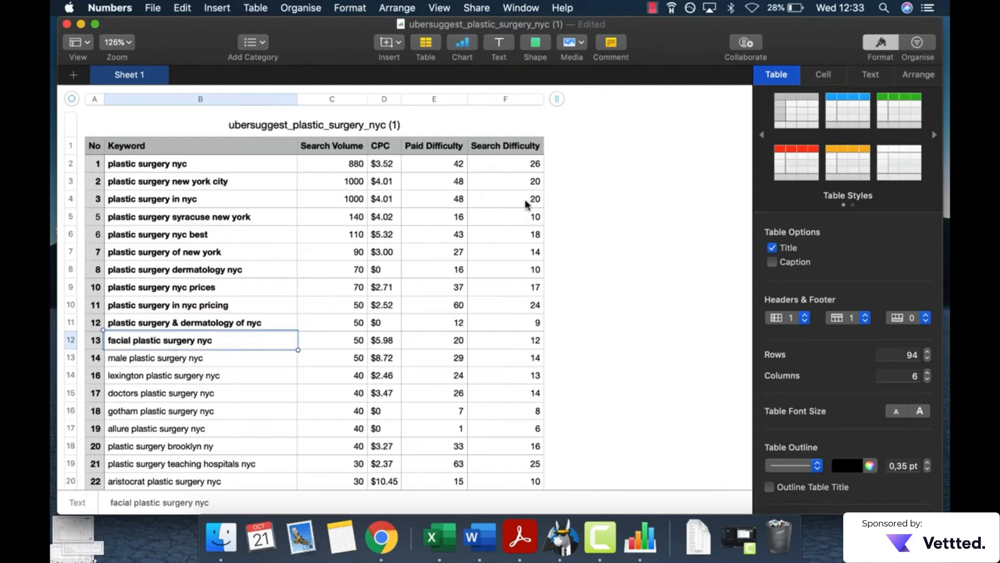
Step: Examine the bolded keywords and their search volume and difficulty columns in the first part of the table
scroll(302, 198, down, 1)
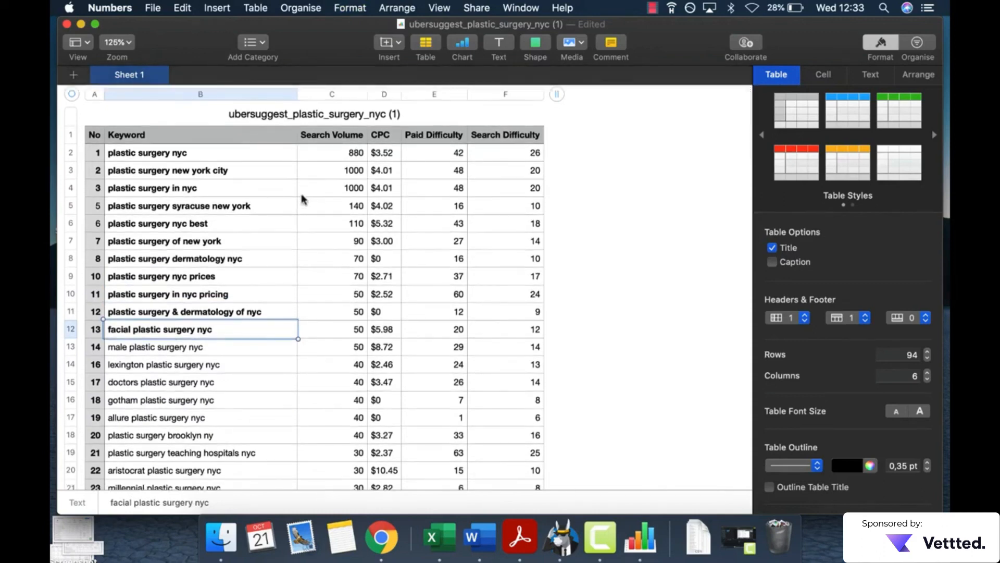
click(607, 187)
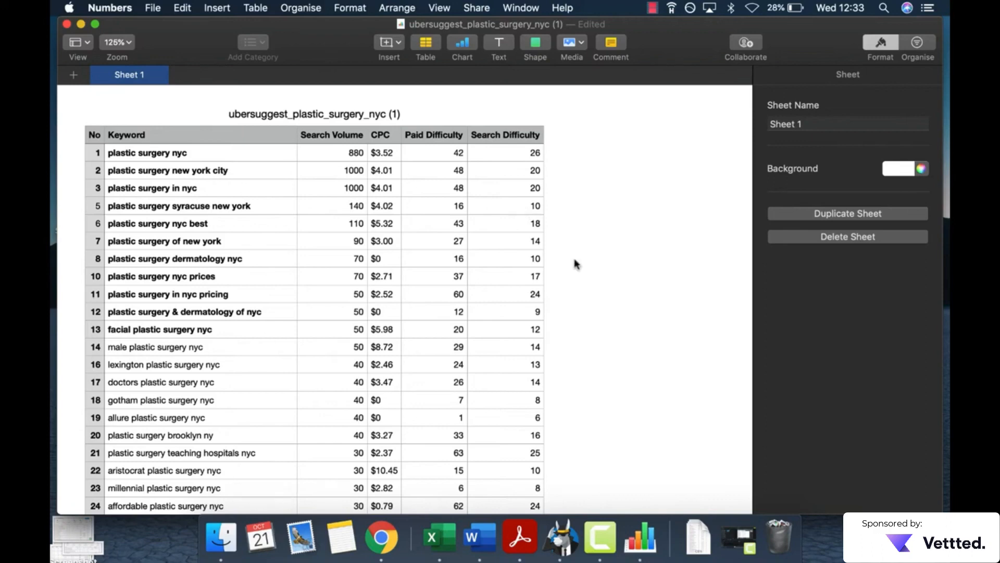
click(275, 163)
scroll(267, 468, down, 3)
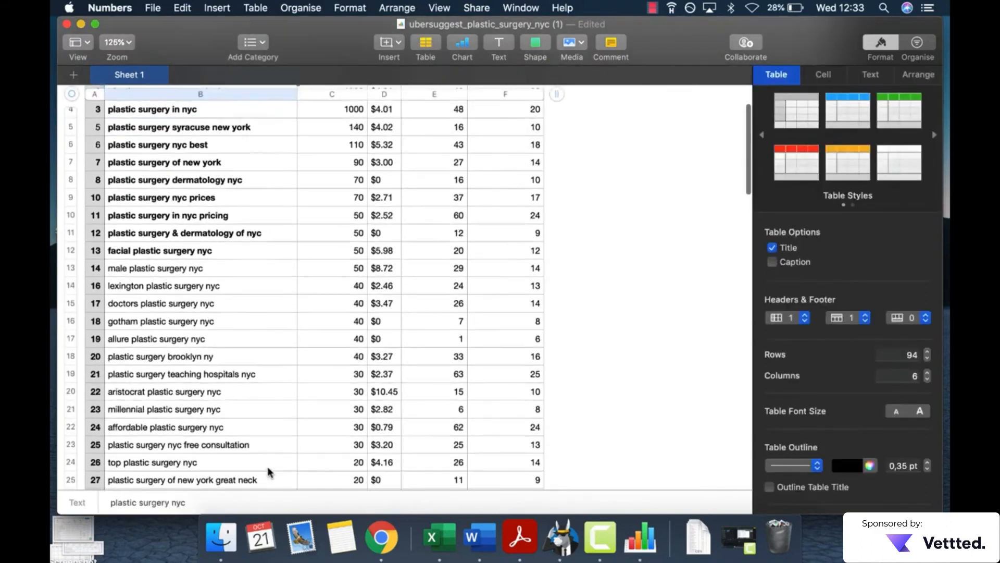
scroll(268, 471, up, 2)
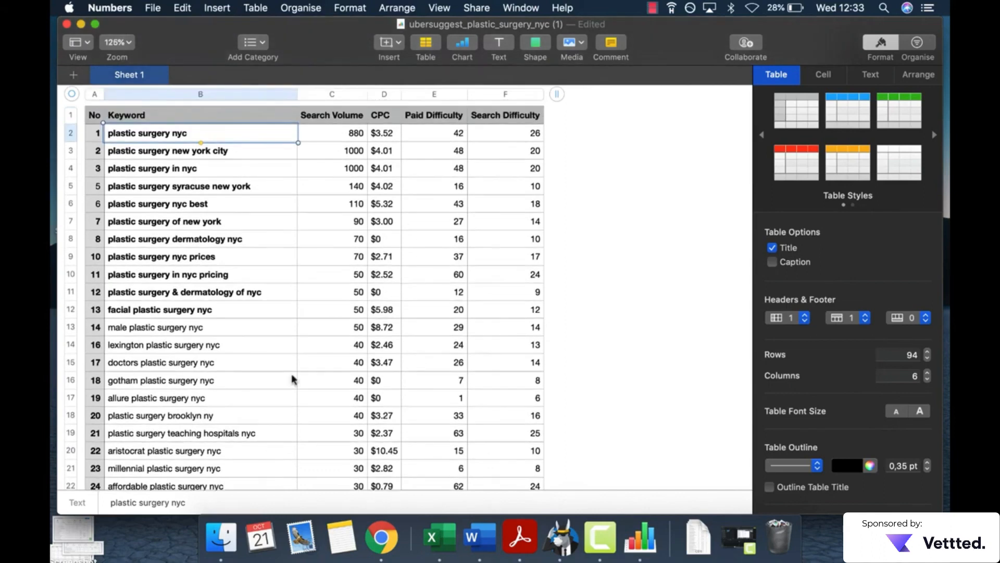
scroll(455, 162, down, 2)
scroll(453, 160, up, 2)
scroll(458, 161, up, 2)
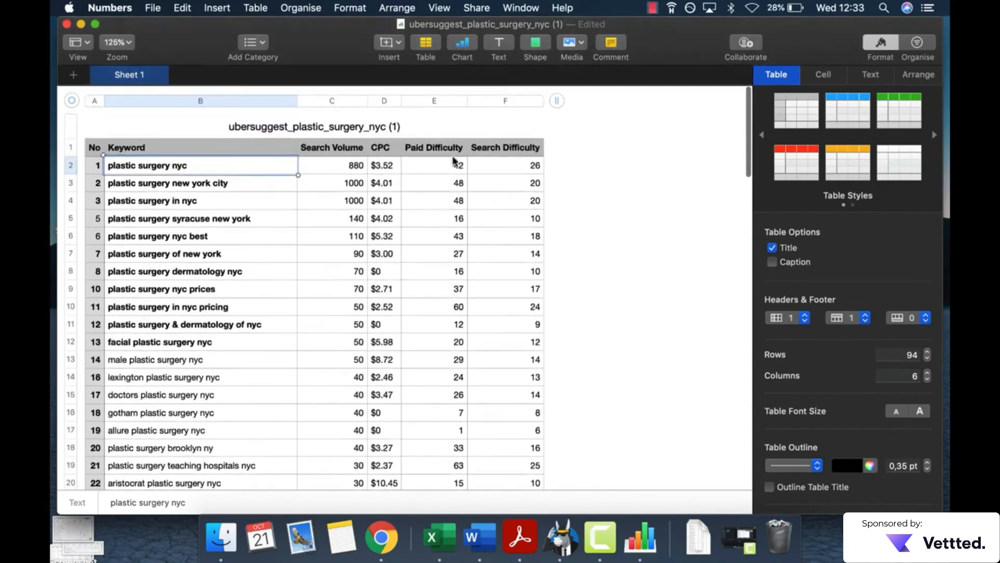
Step: Select the Search Volume cells from keyword number 79 to number 100 to inspect the low-volume keywords
scroll(330, 227, down, 10)
scroll(352, 348, down, 15)
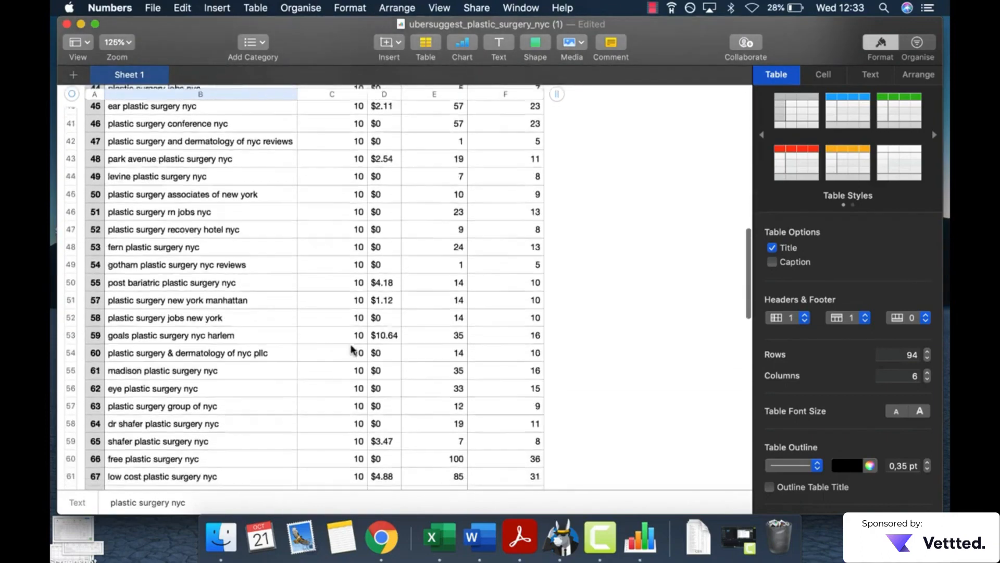
drag(354, 235, 356, 474)
scroll(355, 473, down, 3)
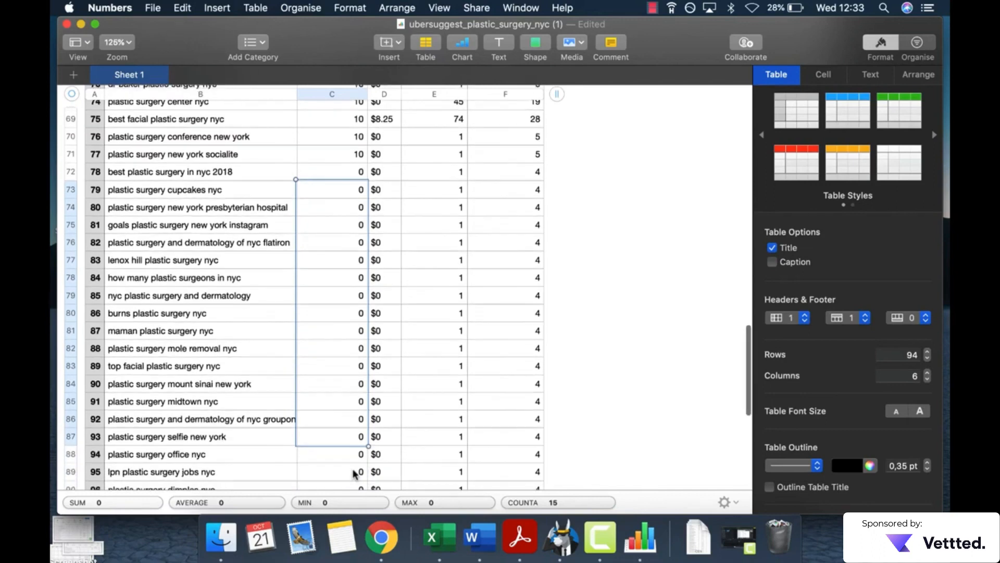
drag(354, 429, 353, 462)
scroll(352, 451, down, 2)
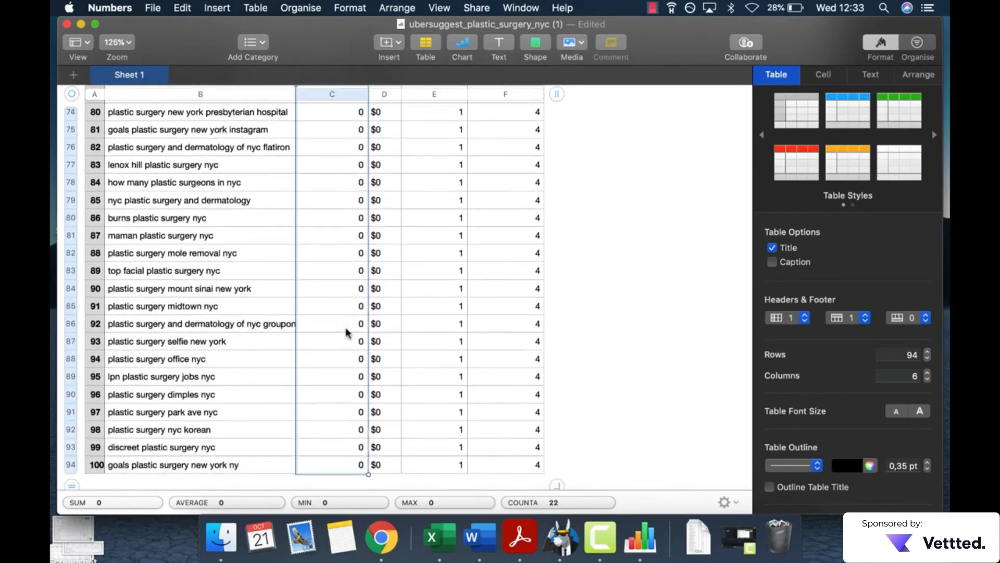
scroll(348, 331, up, 5)
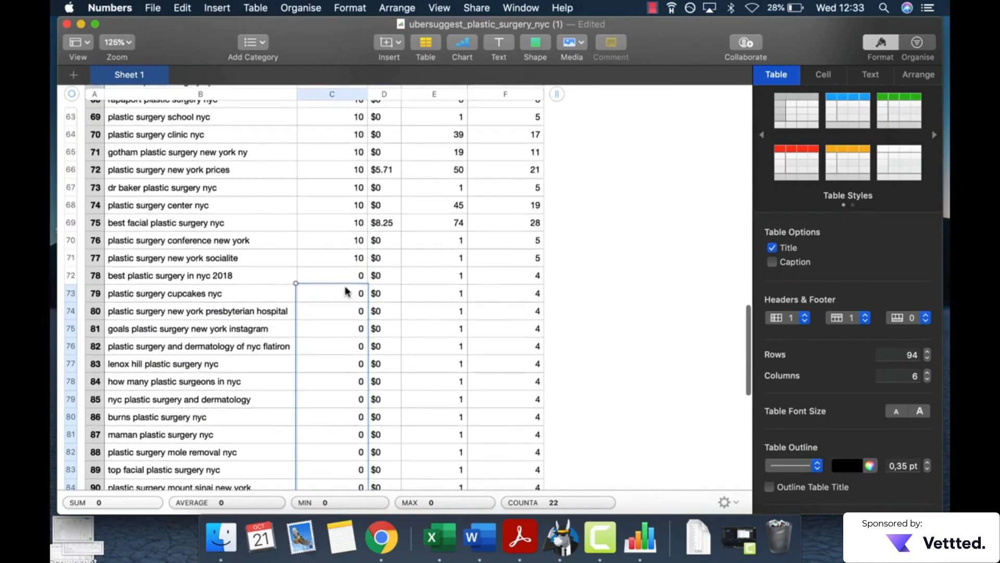
Step: Inspect the Search Volume cells of the keywords "plastic surgery new york socialite" and "plastic surgery nyc"
scroll(349, 323, up, 2)
click(345, 312)
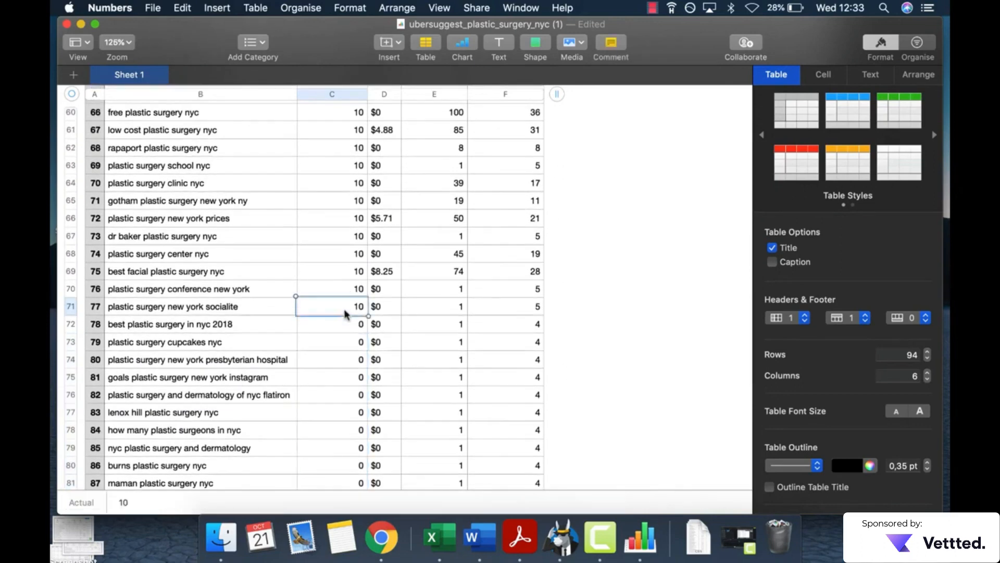
scroll(345, 312, up, 20)
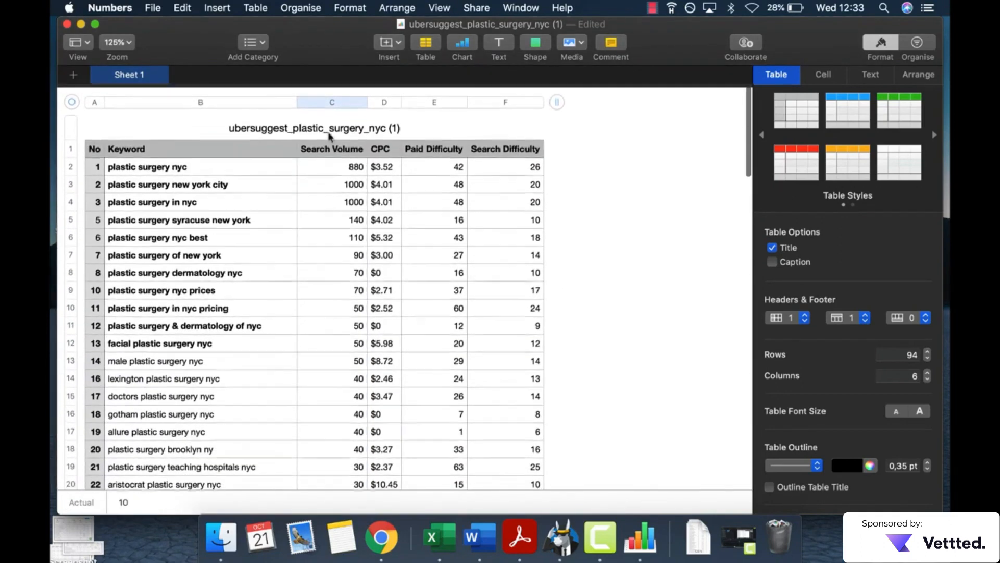
click(342, 169)
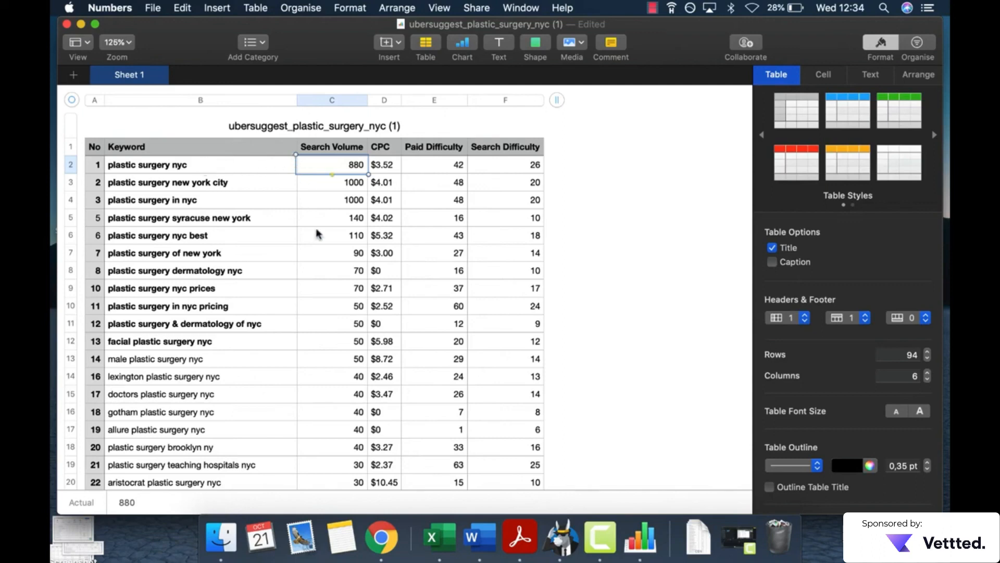
Step: Select the Search Volume cells from keyword number 21 to number 52 to review the lower-volume keywords
scroll(317, 230, down, 5)
scroll(317, 231, down, 2)
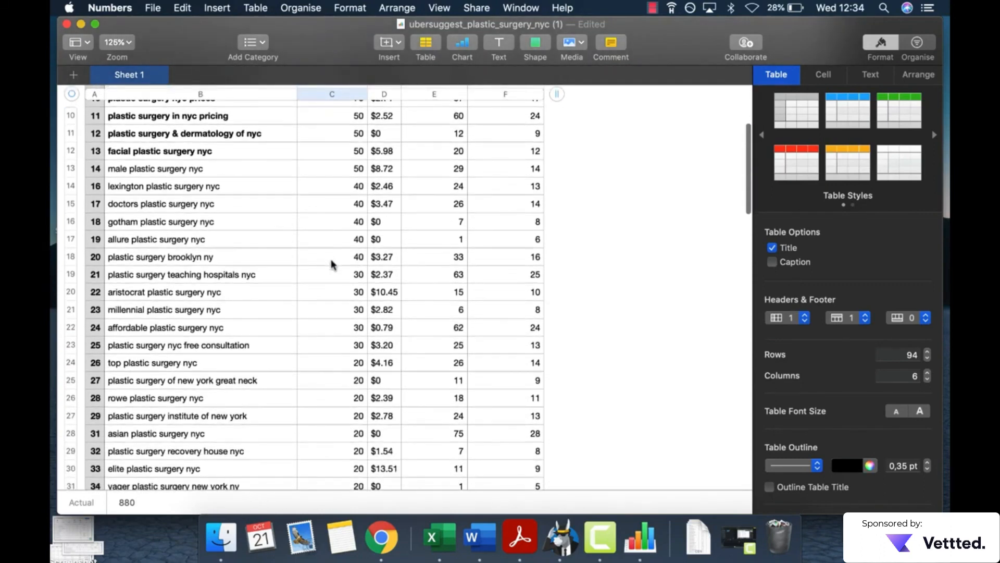
click(336, 277)
scroll(339, 284, down, 10)
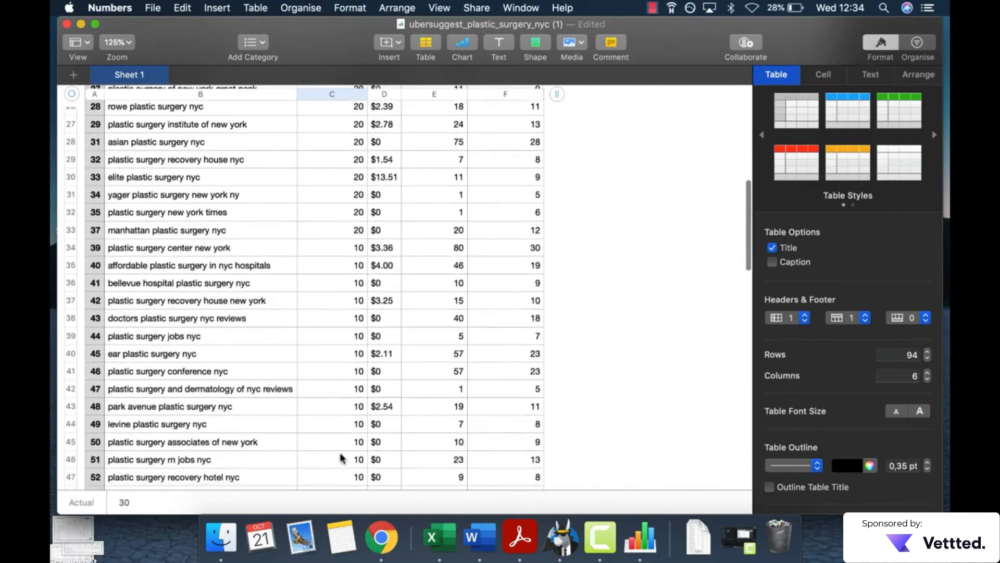
shift+click(345, 475)
scroll(346, 355, up, 15)
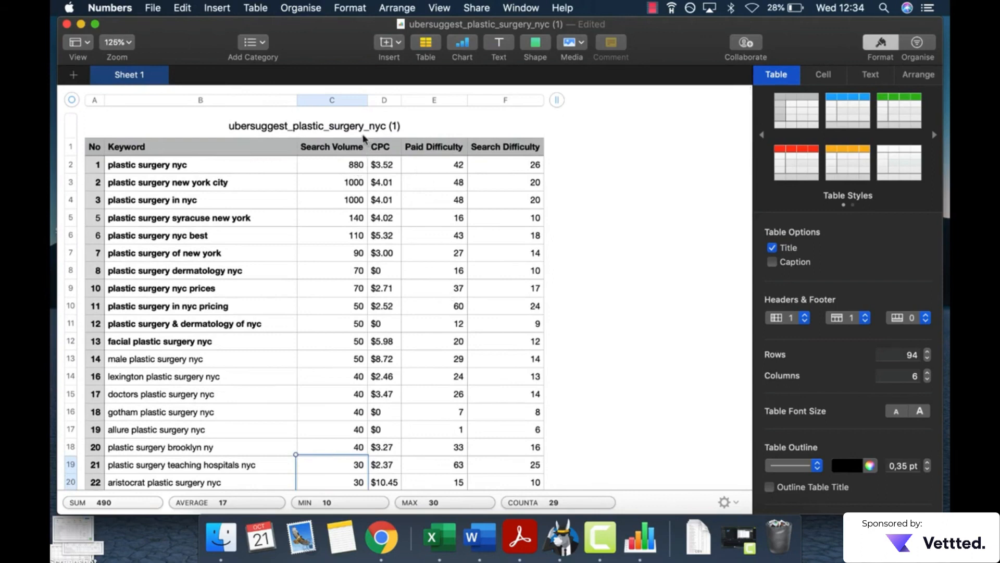
Step: Compare the keyword "plastic surgery nyc" with the Search Volume cells of the keywords from number 26 to number 41
click(255, 166)
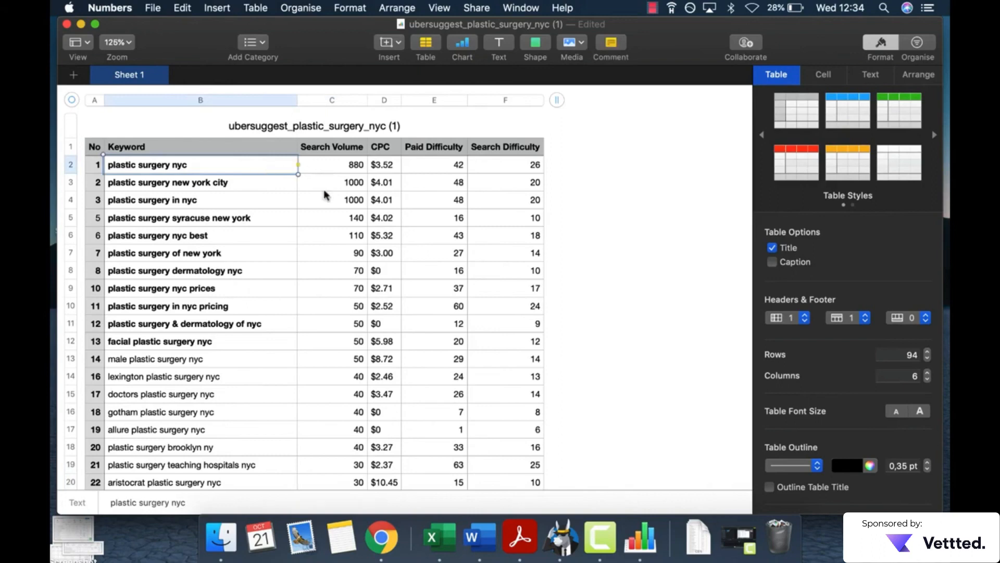
scroll(323, 194, down, 5)
scroll(324, 194, down, 6)
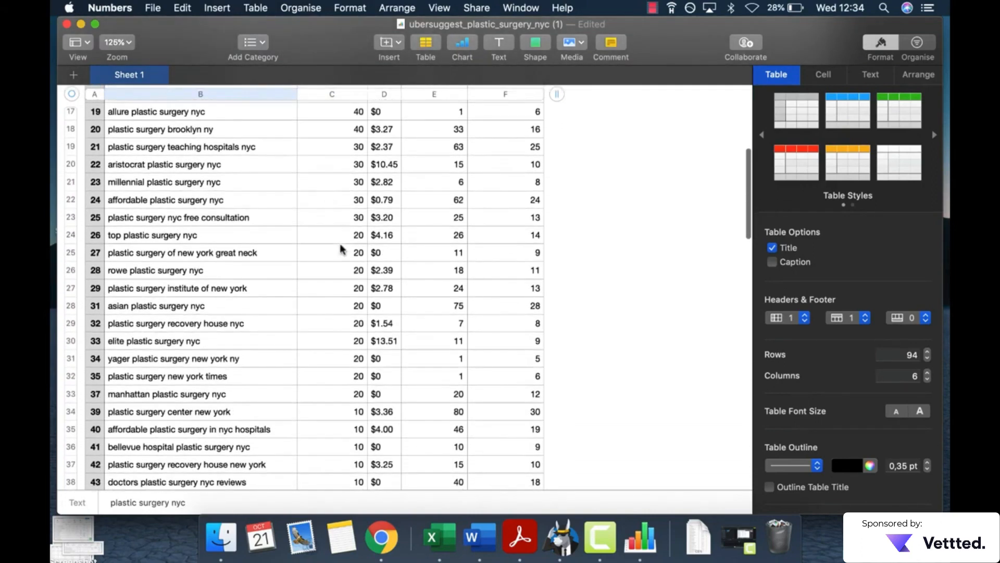
drag(341, 235, 342, 462)
click(341, 448)
scroll(342, 445, up, 10)
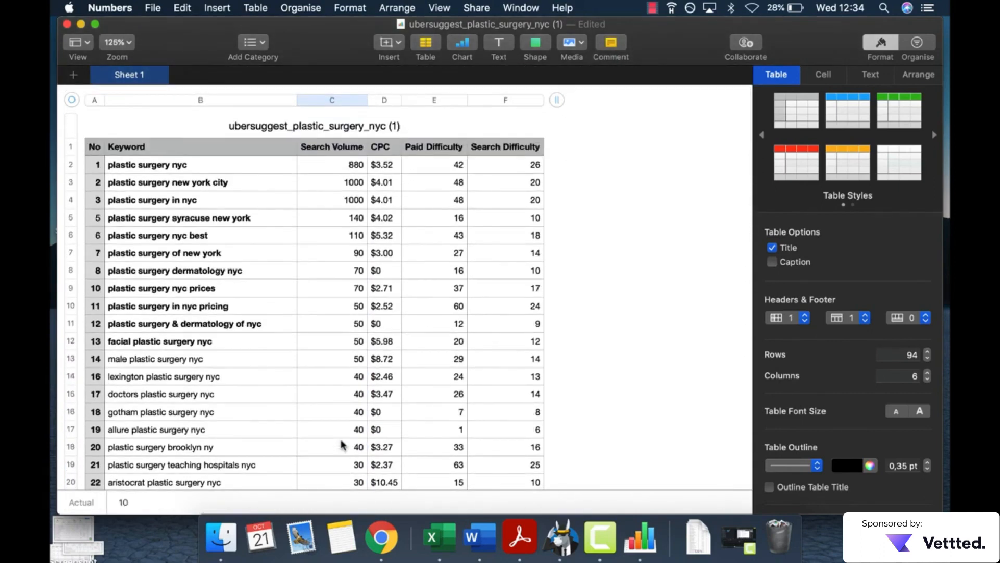
Step: Check the volume of keyword number 1, select the Search Volume cells from number 21 to 43, and review the keywords below them
click(349, 167)
scroll(358, 343, down, 5)
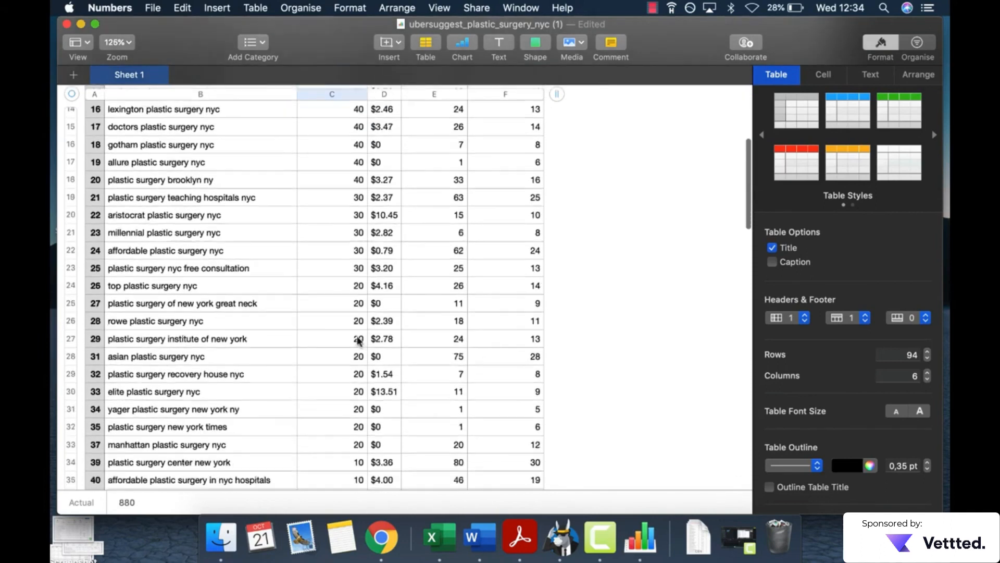
drag(357, 197, 355, 529)
scroll(358, 334, down, 5)
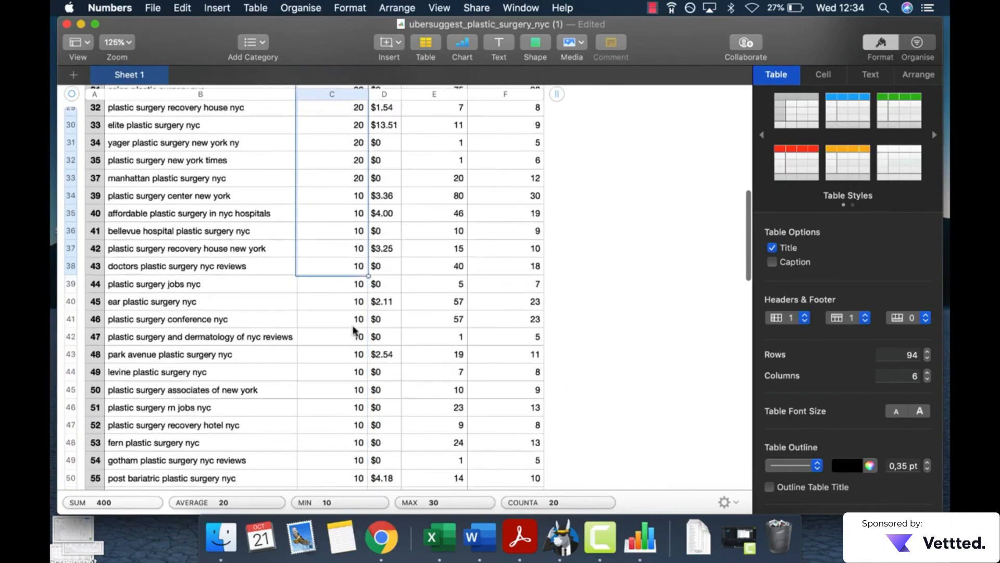
scroll(354, 453, down, 2)
scroll(350, 457, down, 3)
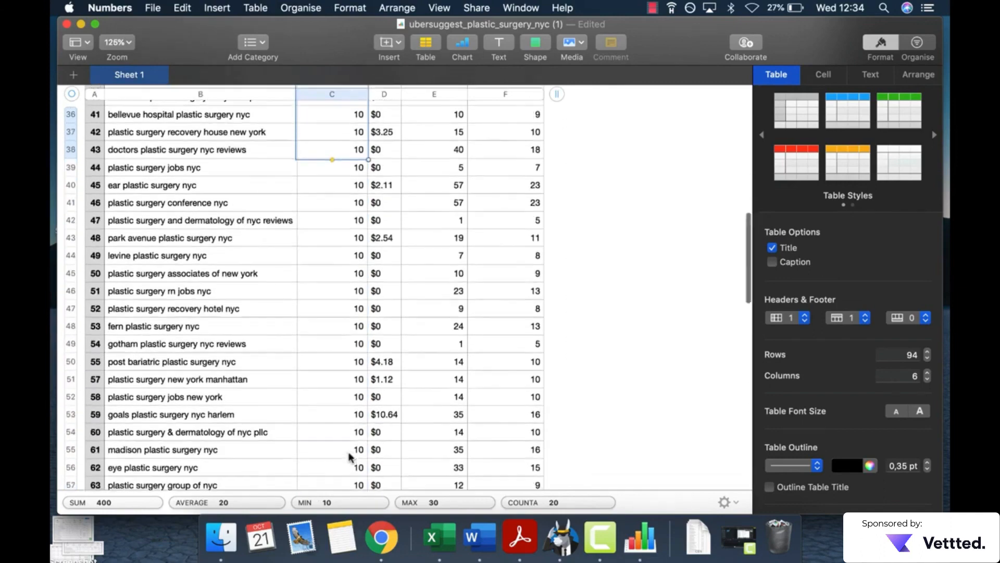
scroll(354, 434, up, 15)
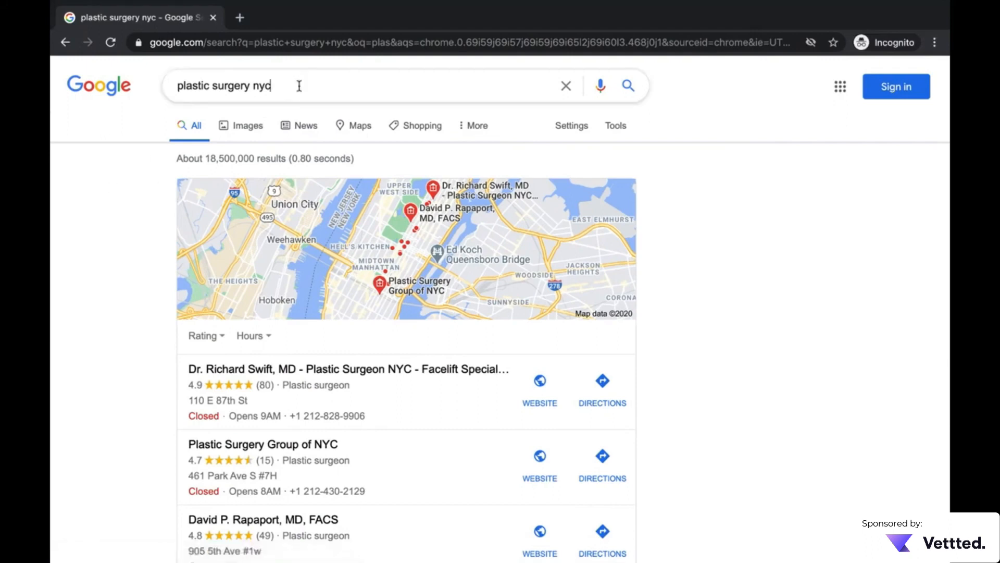
Step: In the Google results for "plastic surgery nyc", examine the related searches and highlight "top plastic surgeons nyc 2019" and "best plastic surgery nyc"
drag(299, 86, 109, 84)
click(132, 195)
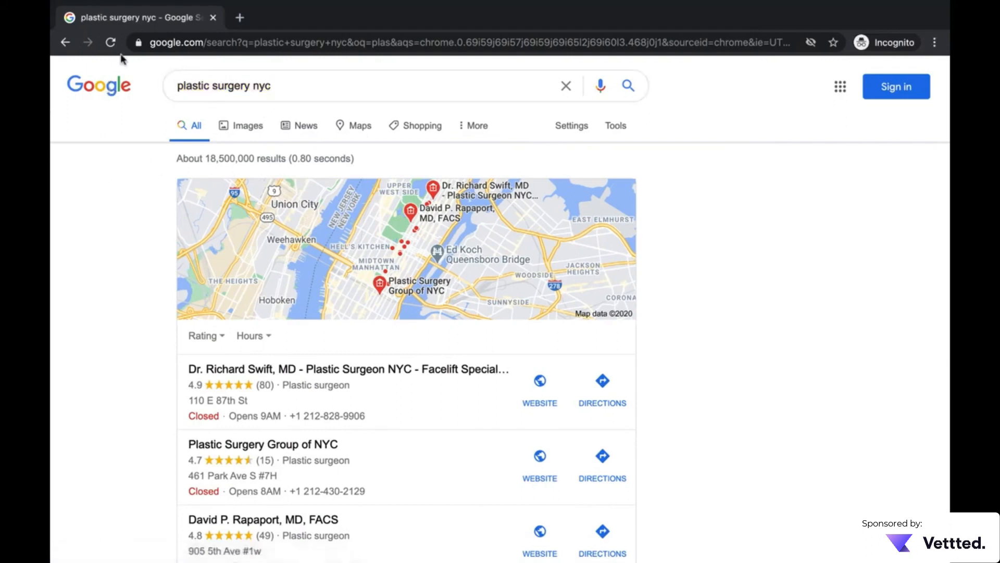
scroll(127, 229, down, 15)
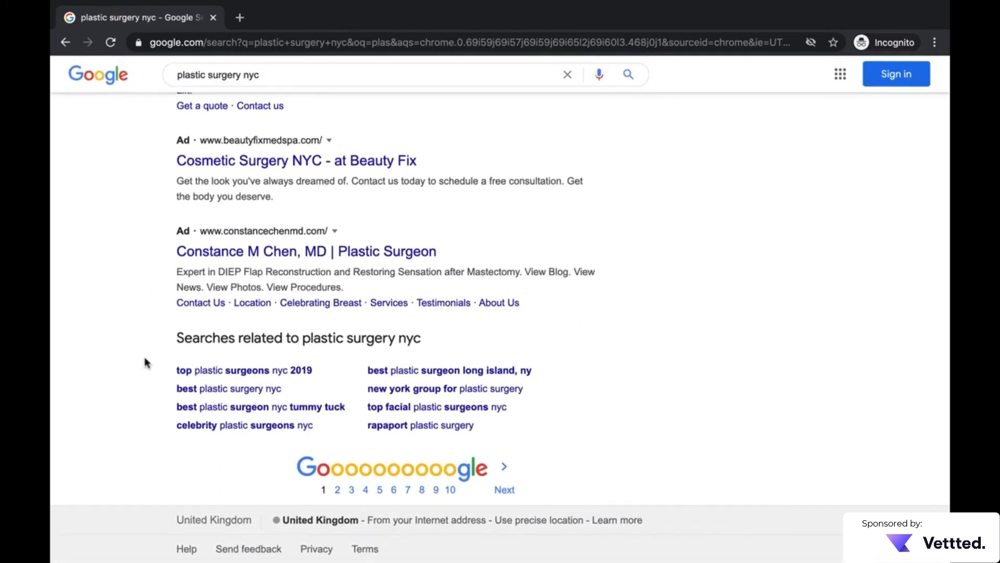
drag(144, 362, 507, 431)
click(508, 432)
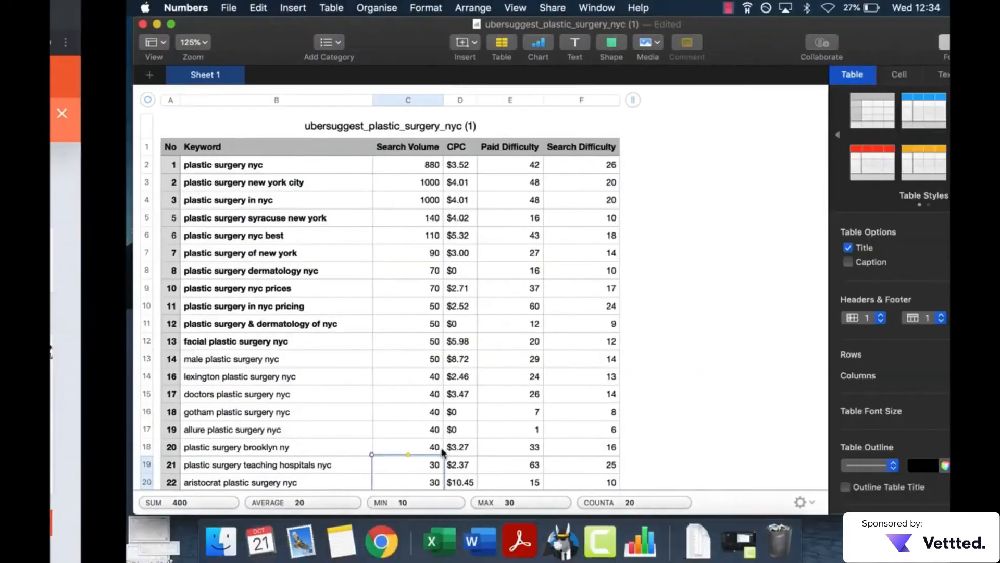
scroll(222, 218, down, 1)
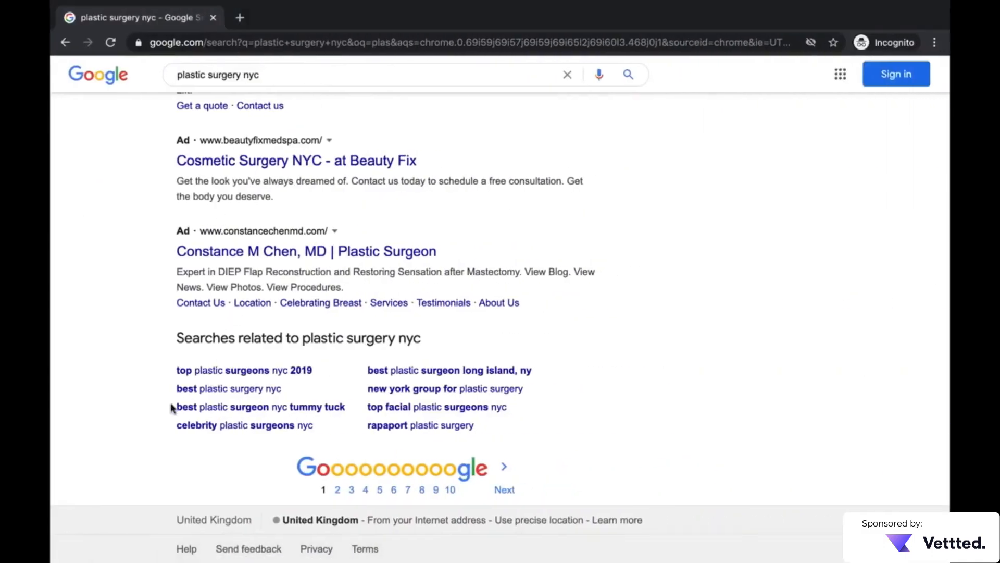
drag(159, 391, 286, 387)
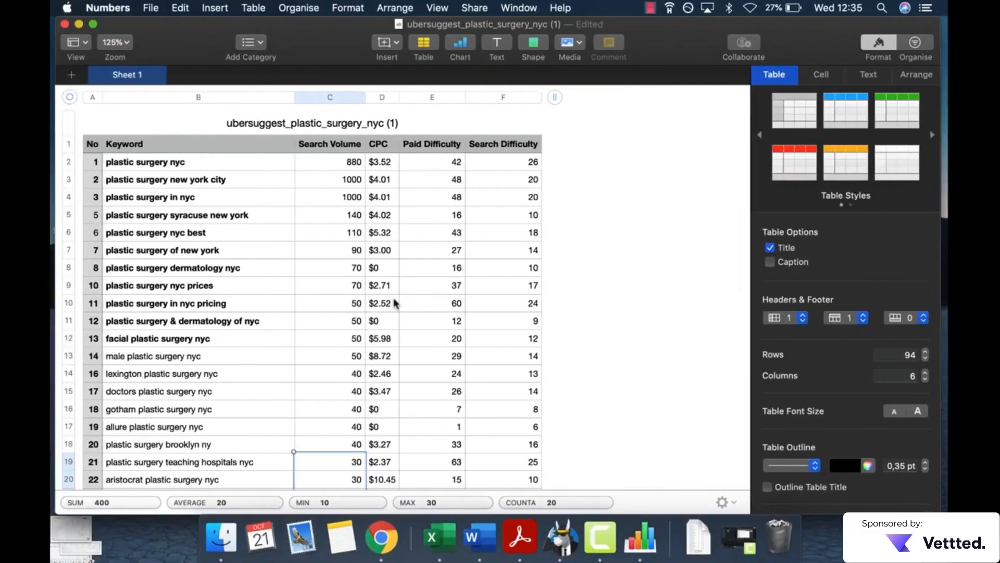
Step: Switch to the Numbers keyword table, find "best plastic", and select "2018" in the keyword "best plastic surgery in nyc 2018"
click(394, 303)
key(super+f)
text(bes)
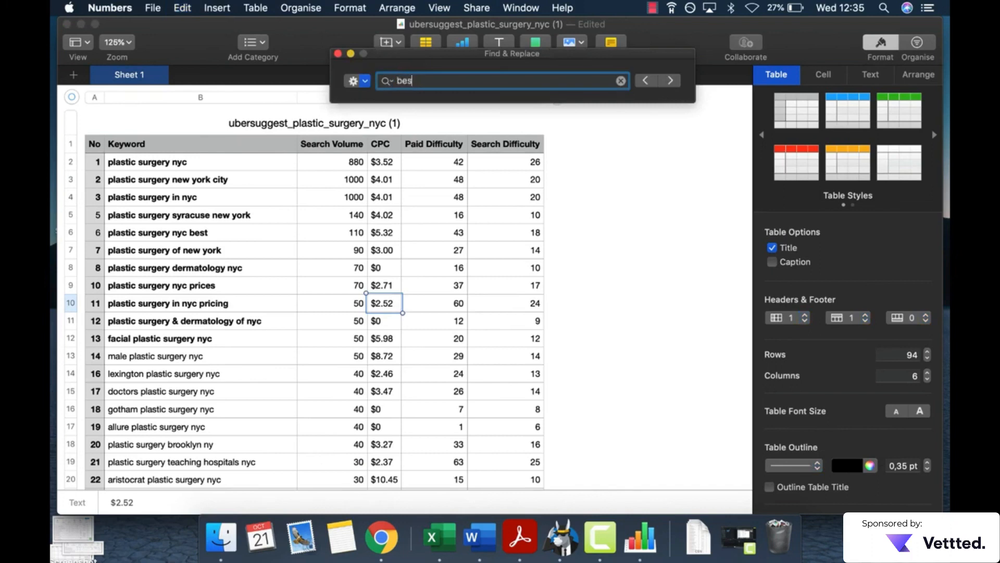
text(t plastic)
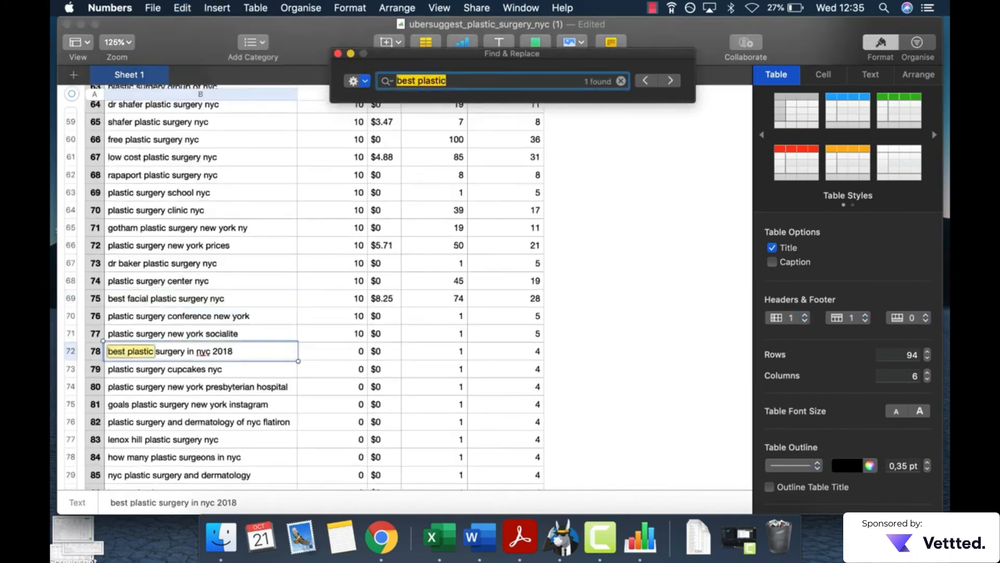
click(219, 353)
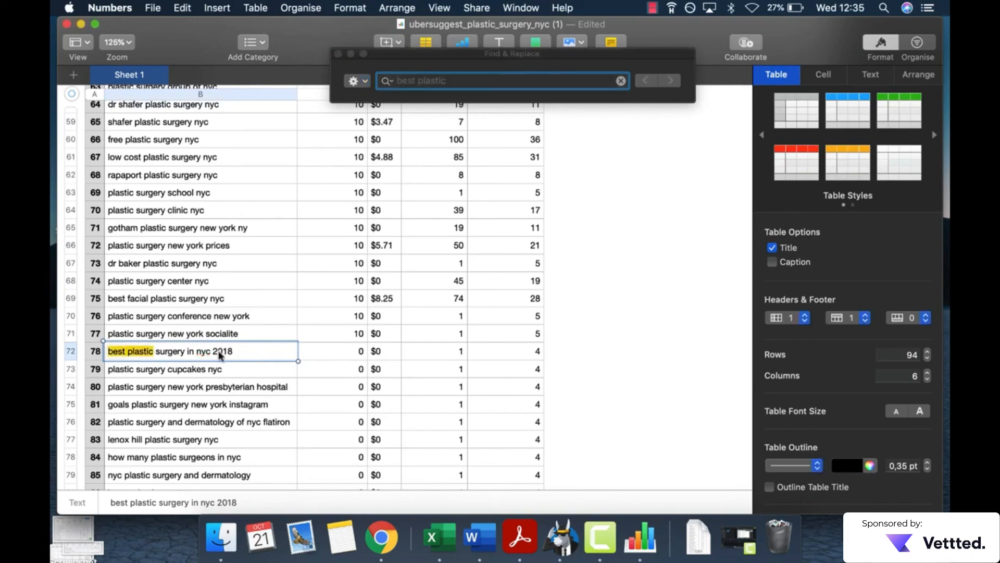
double_click(220, 353)
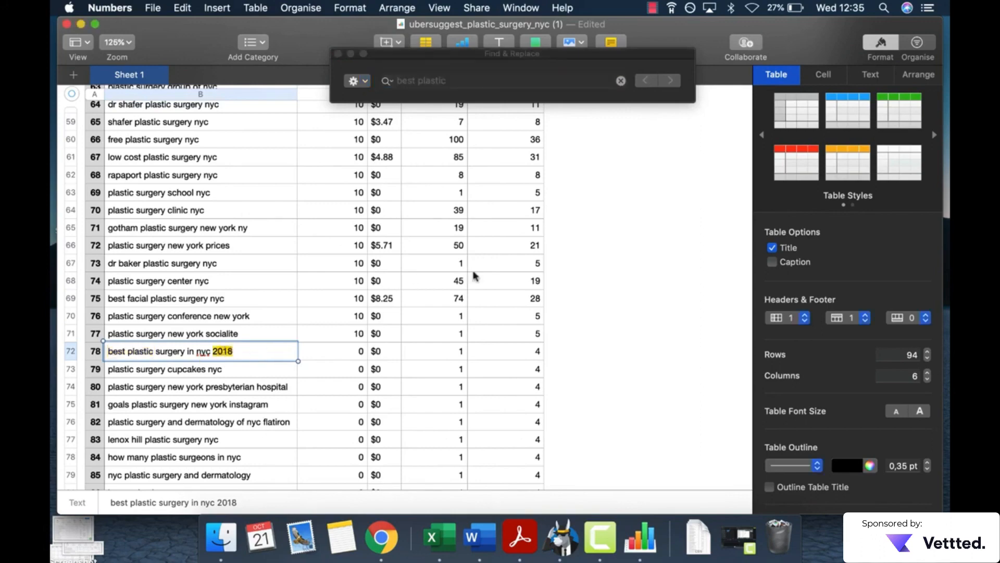
Step: Check the related searches in the Google results once more, and return to the beginning of the keyword table in Numbers
key(ctrl+Right)
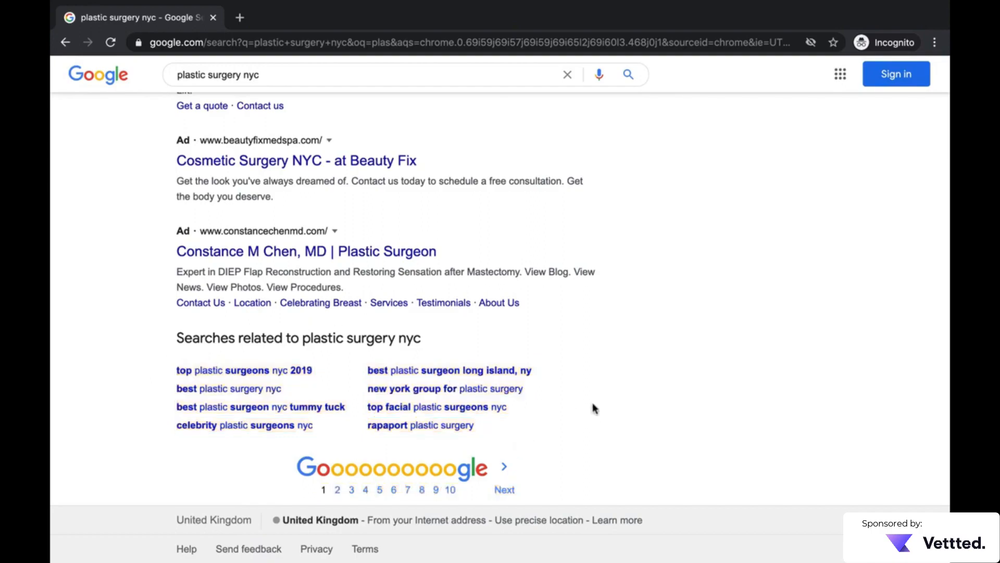
scroll(594, 409, up, 20)
key(ctrl+Left)
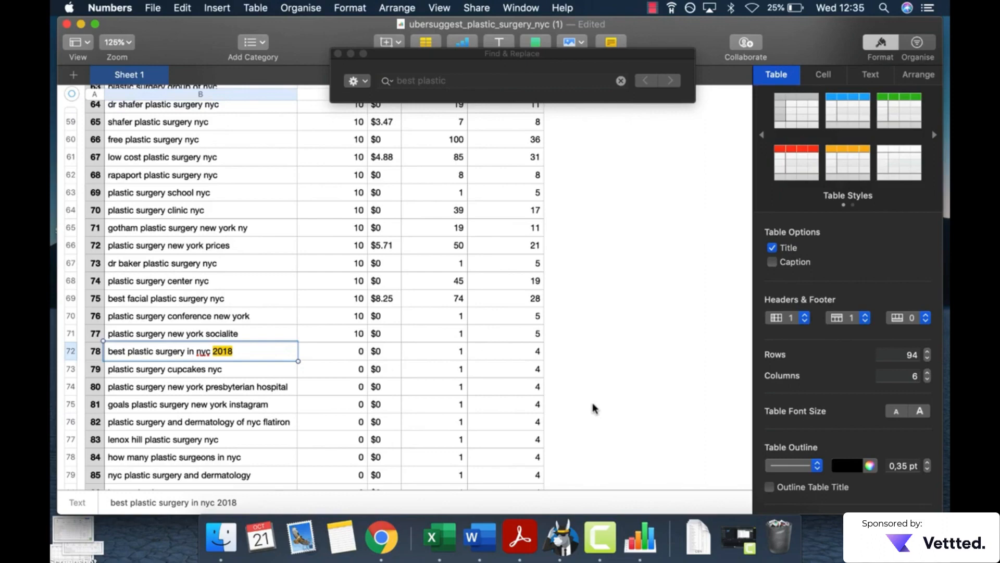
scroll(593, 402, up, 15)
scroll(592, 402, up, 8)
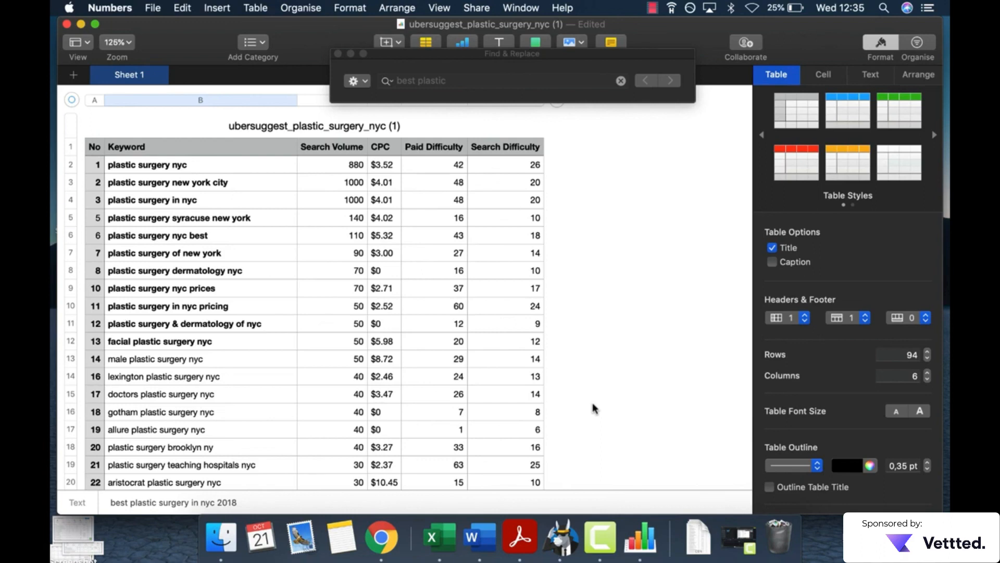
click(651, 8)
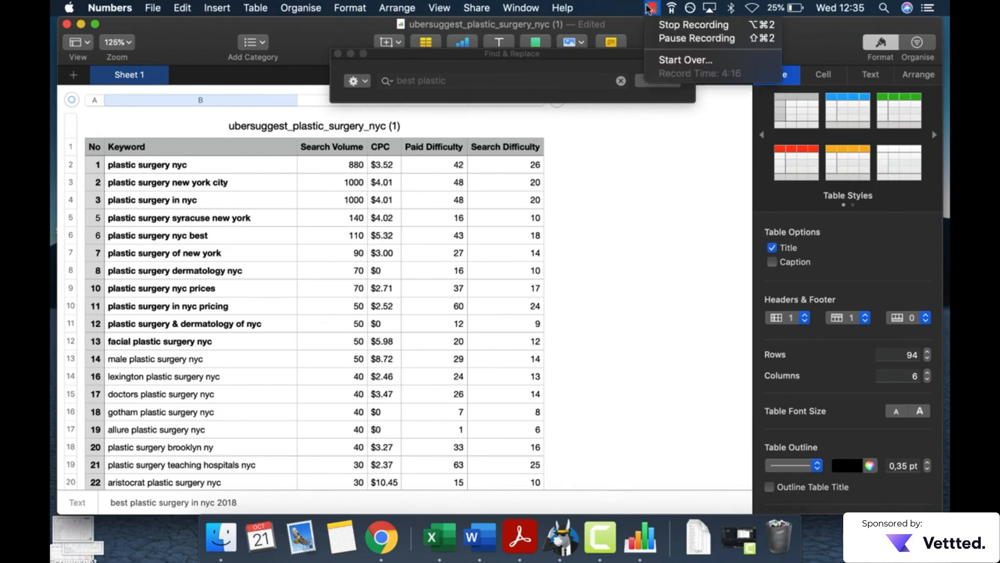
click(677, 25)
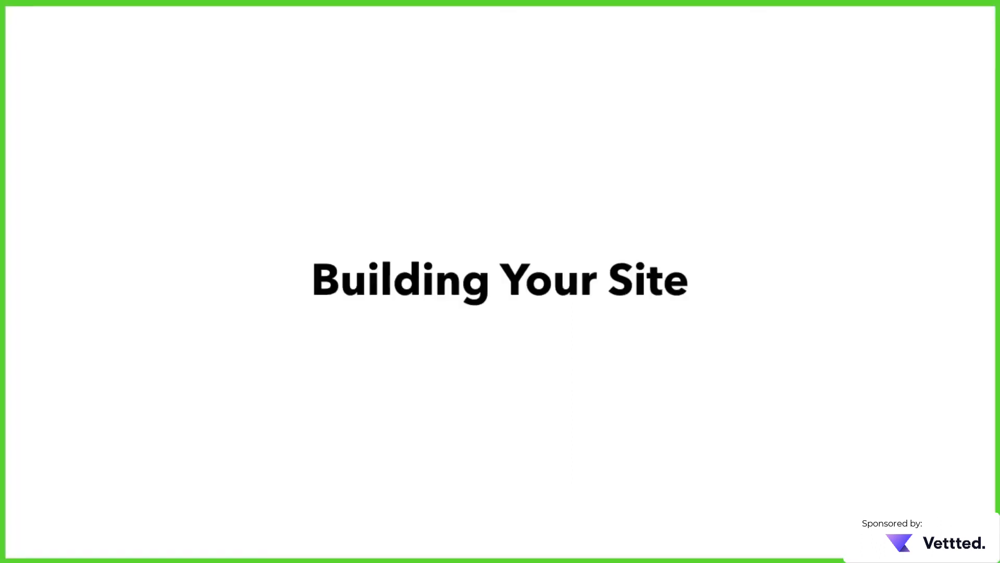
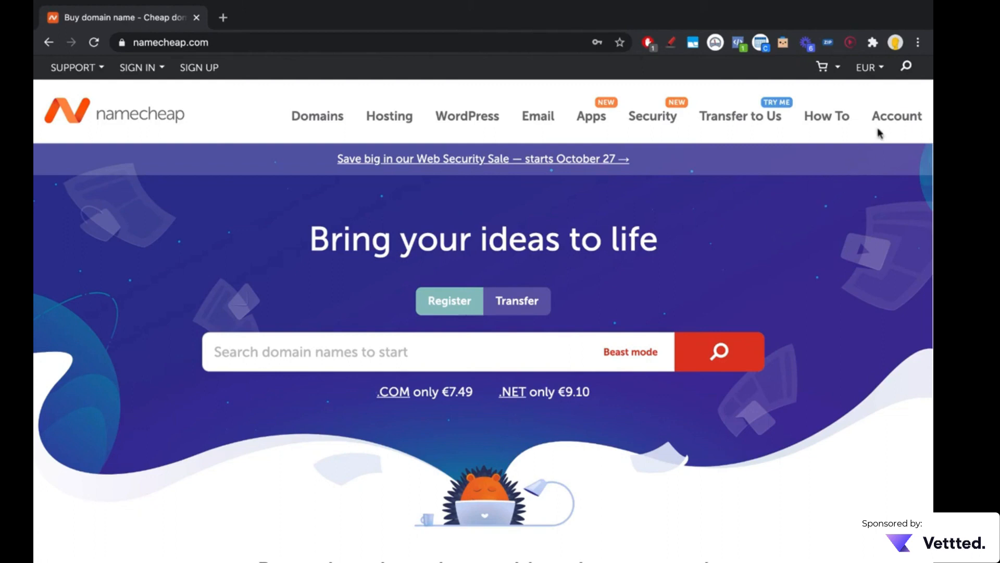
Step: Switch to Namecheap, open the account dashboard and look over the recently active products
mouse_move(879, 134)
click(878, 153)
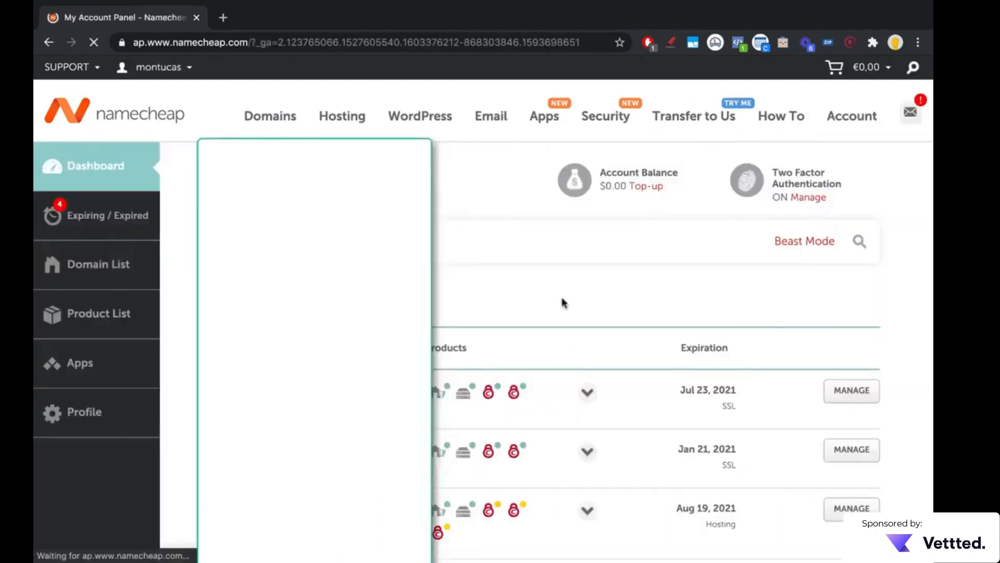
scroll(434, 298, down, 5)
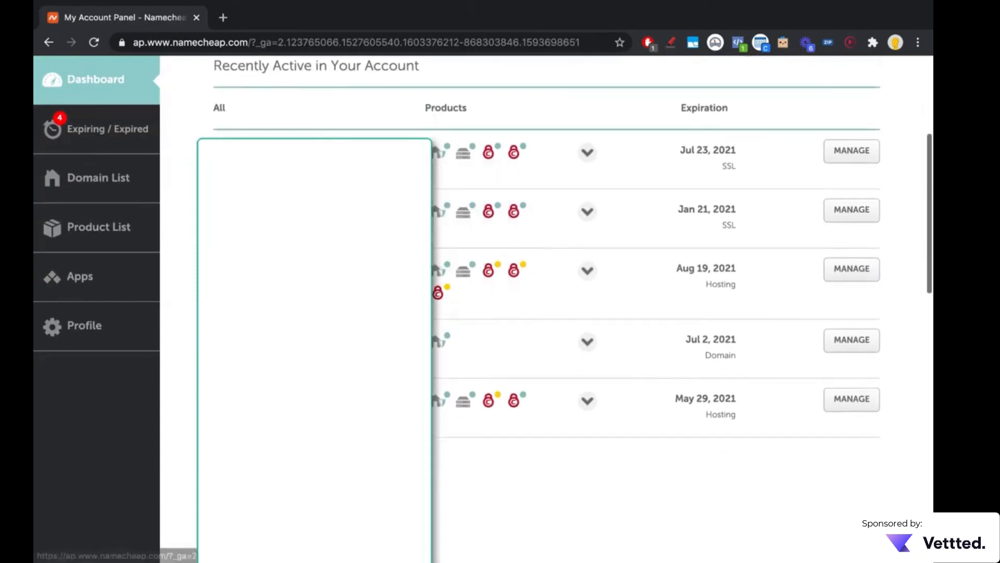
scroll(434, 297, up, 3)
scroll(425, 130, up, 3)
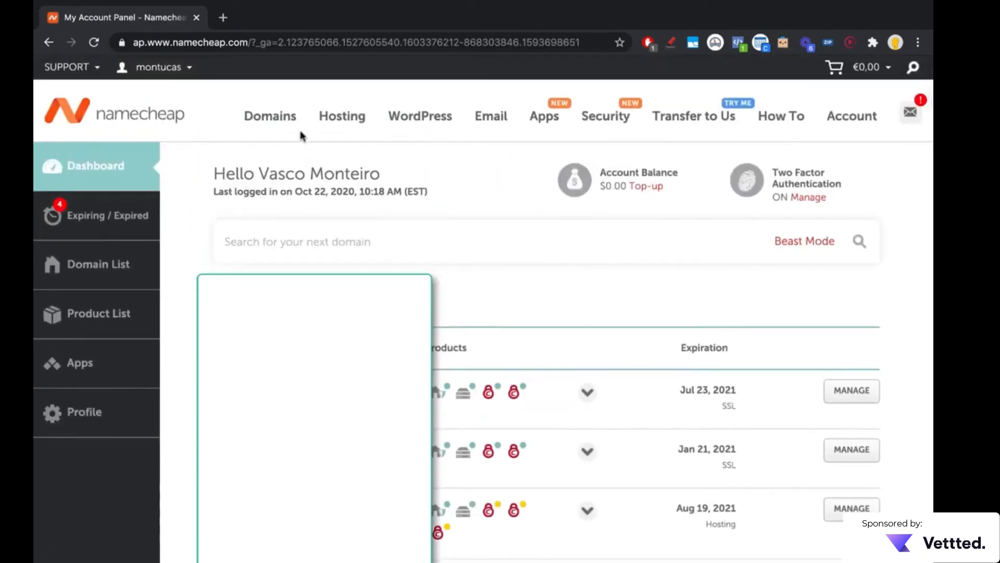
Step: Open the domain name search and search for "plumbing-nyc"
mouse_move(281, 127)
click(274, 158)
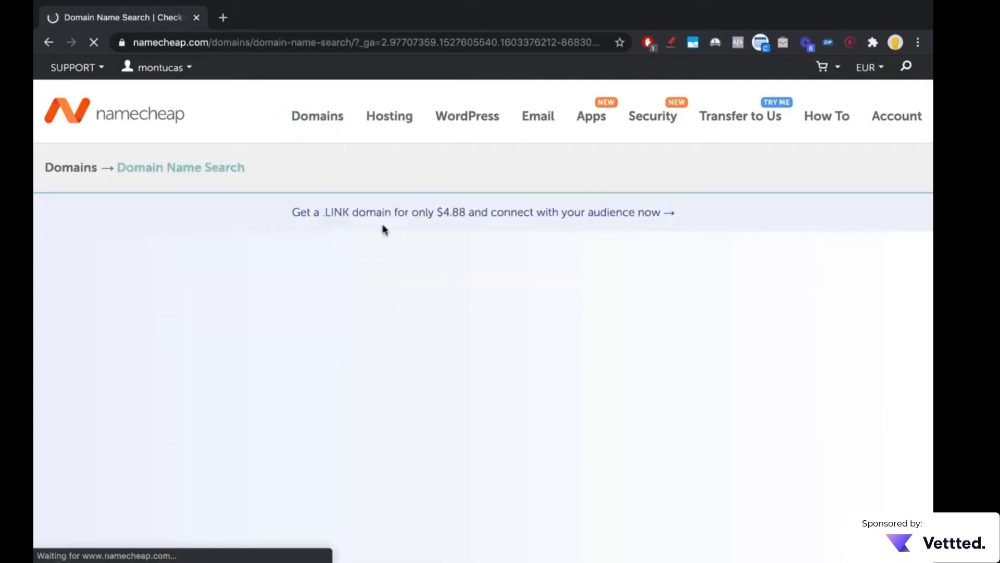
scroll(339, 223, down, 3)
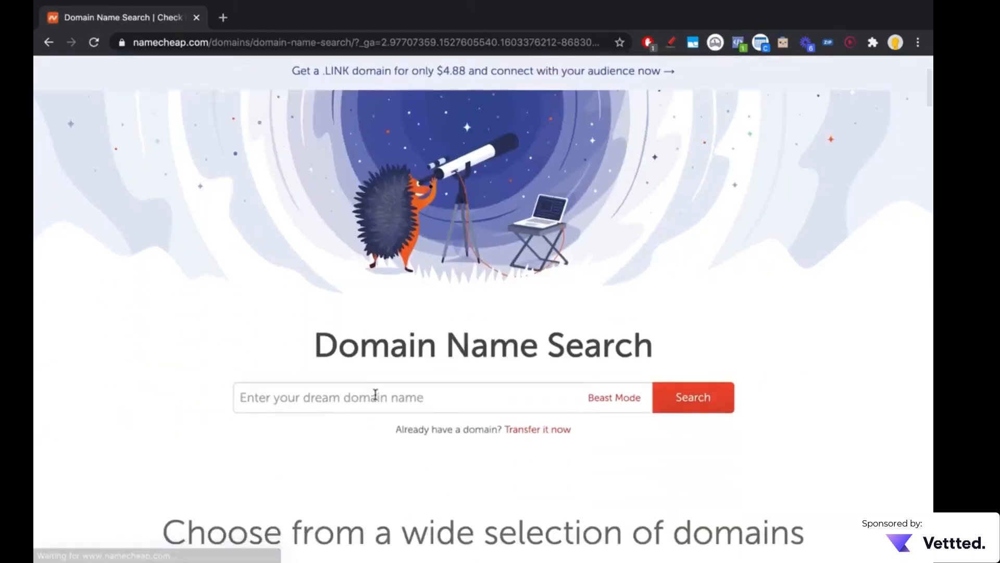
click(374, 394)
scroll(401, 401, down, 1)
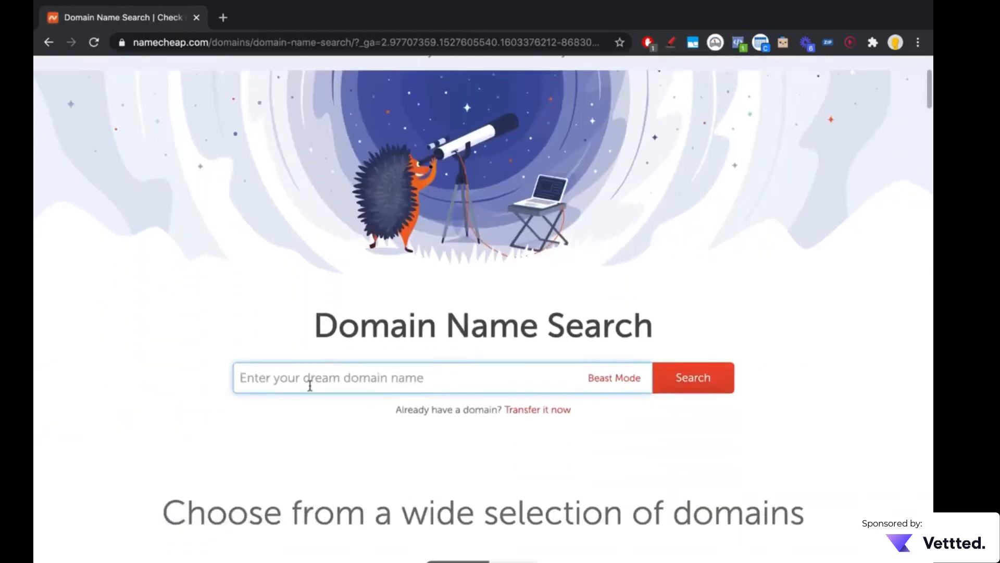
text(plumbing-ny)
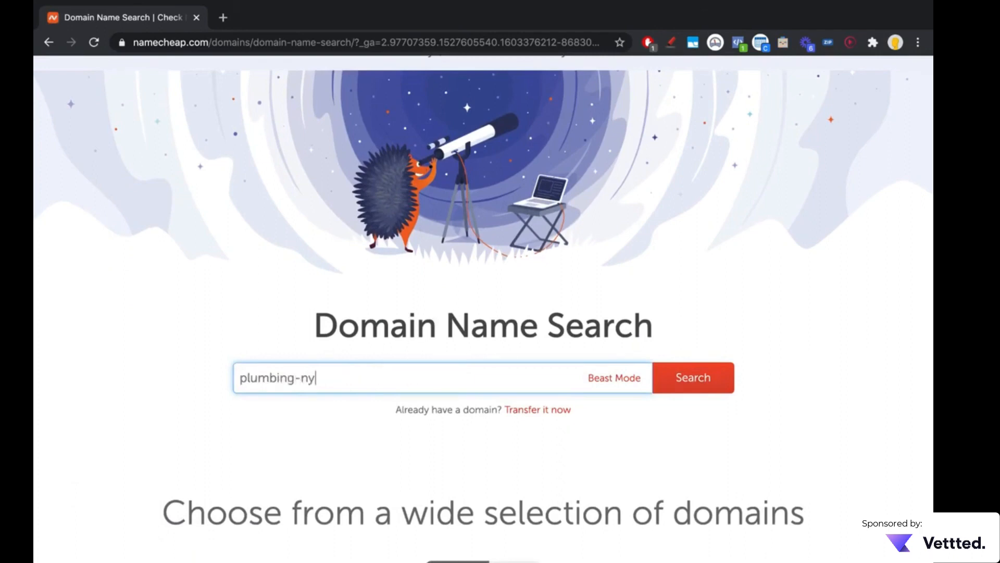
text(c)
click(688, 378)
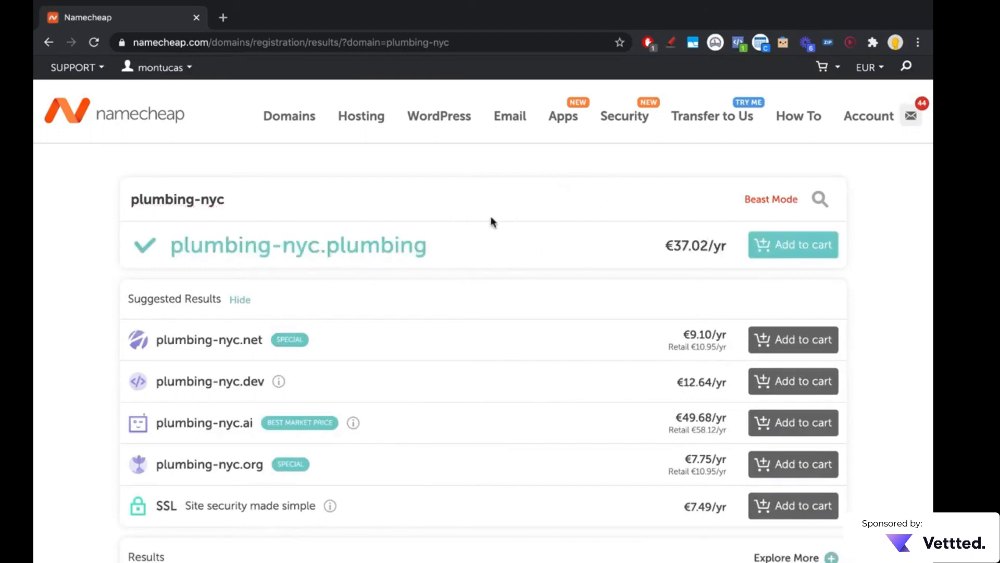
Step: Check the availability of the domain "plumbing-nyc.com" and highlight "plumbing-nyc" in the search term
click(447, 206)
text(.com)
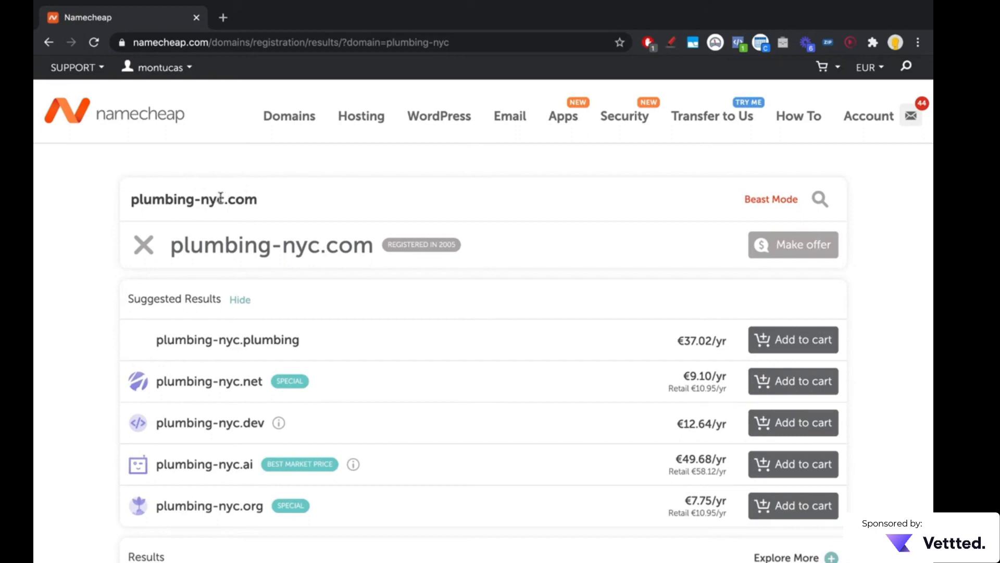
drag(218, 199, 102, 203)
click(201, 200)
drag(224, 201, 127, 204)
click(281, 207)
Step: Replace the search term with "24hplumbernyc.com" to check that domain's availability
triple_click(128, 202)
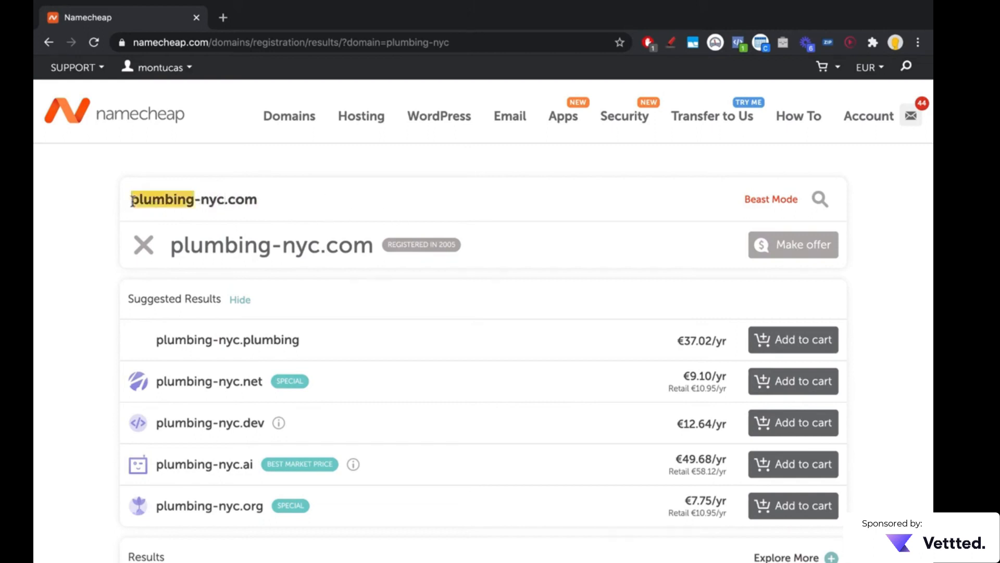
text(24hplum)
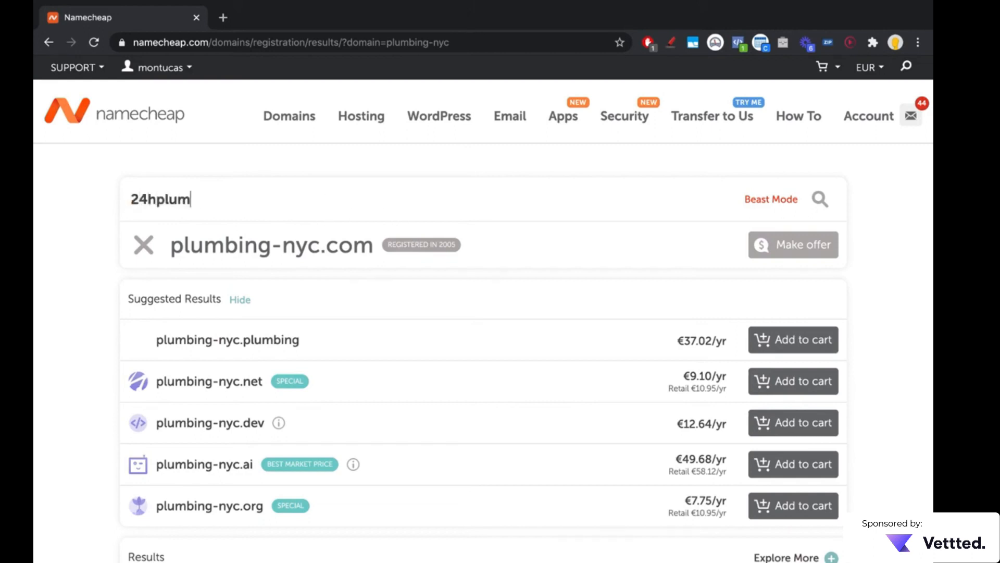
text(bernyc)
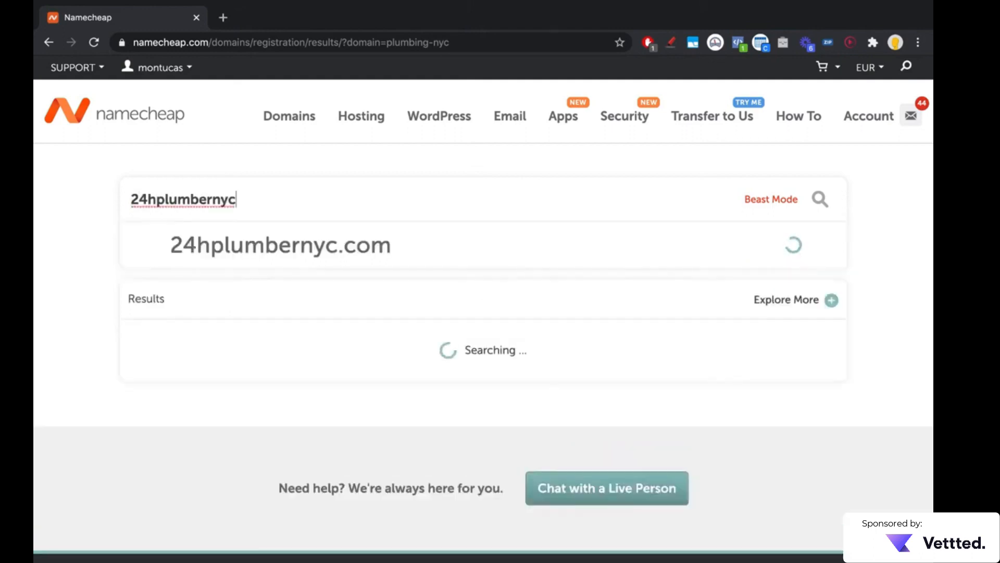
text(.com)
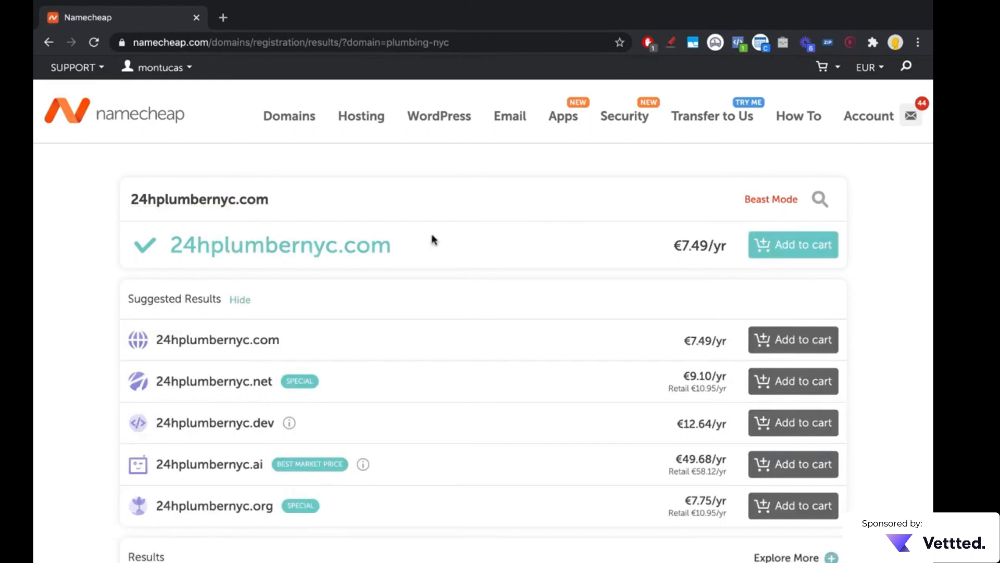
Step: Check "plumbernyc.com" without the "24h" prefix, and restore the search term to "24hplumbernyc.com"
drag(159, 201, 80, 206)
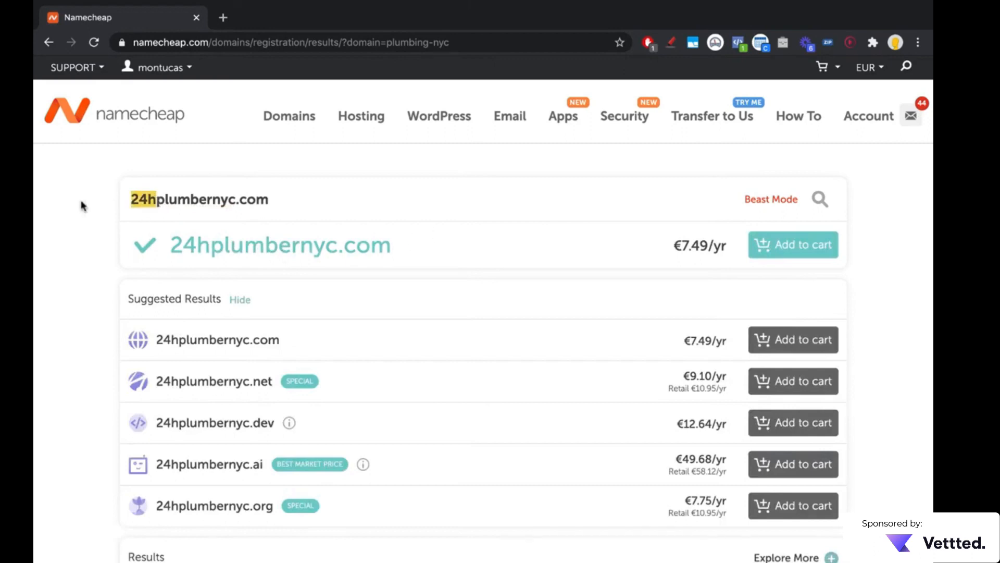
key(BackSpace)
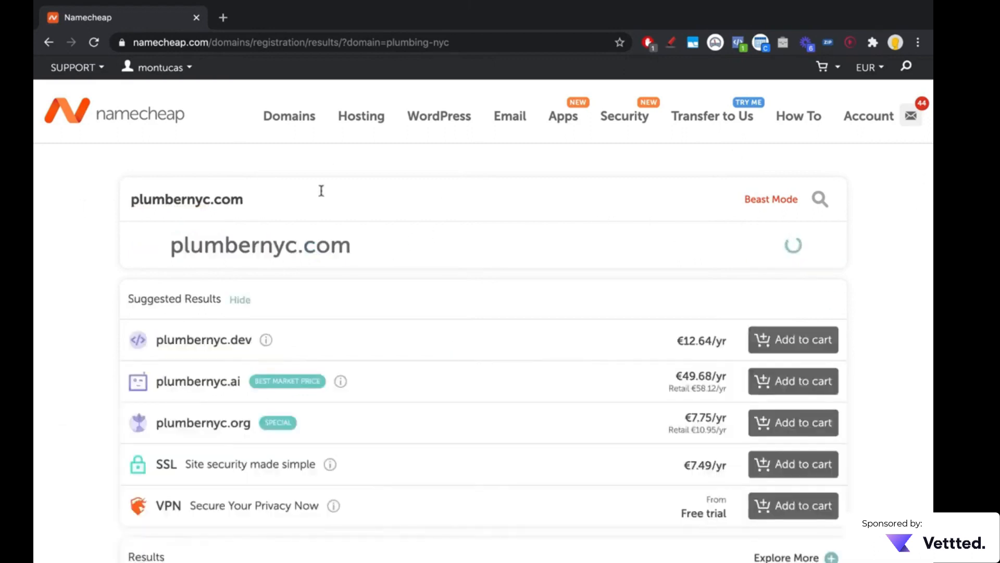
text(24h)
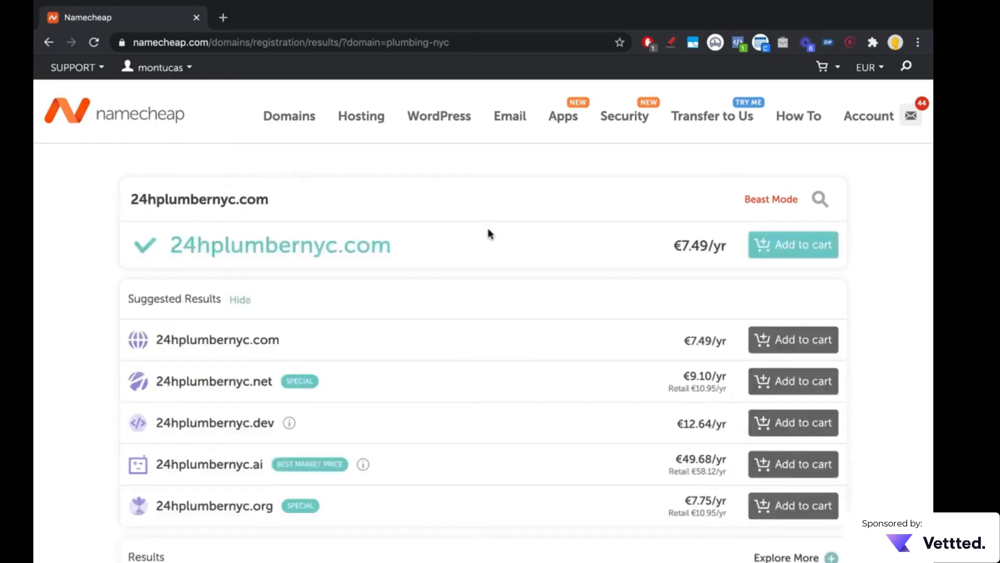
Step: Add 24hplumbernyc.com to the cart and show the WordPress Hosting plans with monthly pricing
click(805, 245)
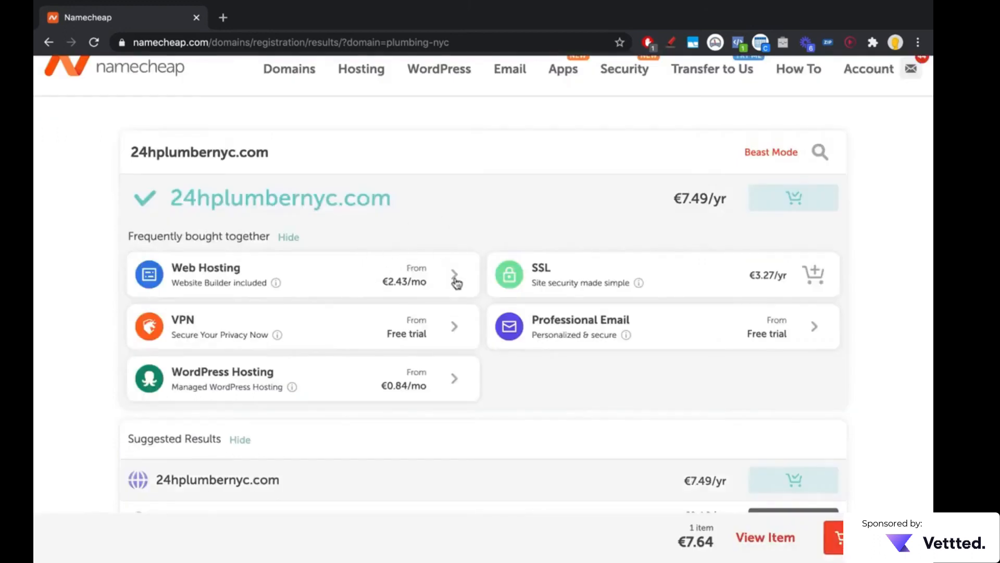
click(356, 379)
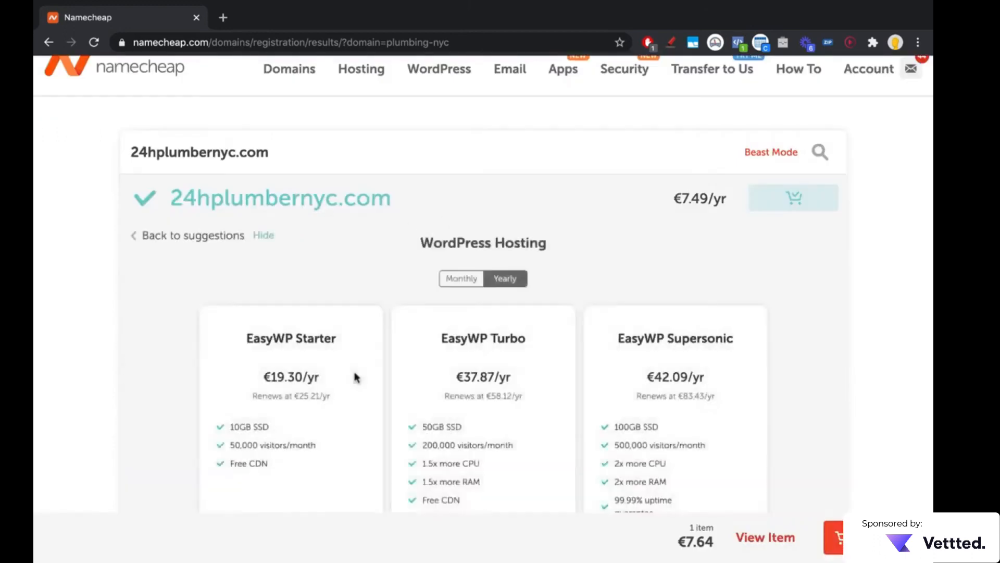
scroll(356, 378, down, 3)
click(460, 156)
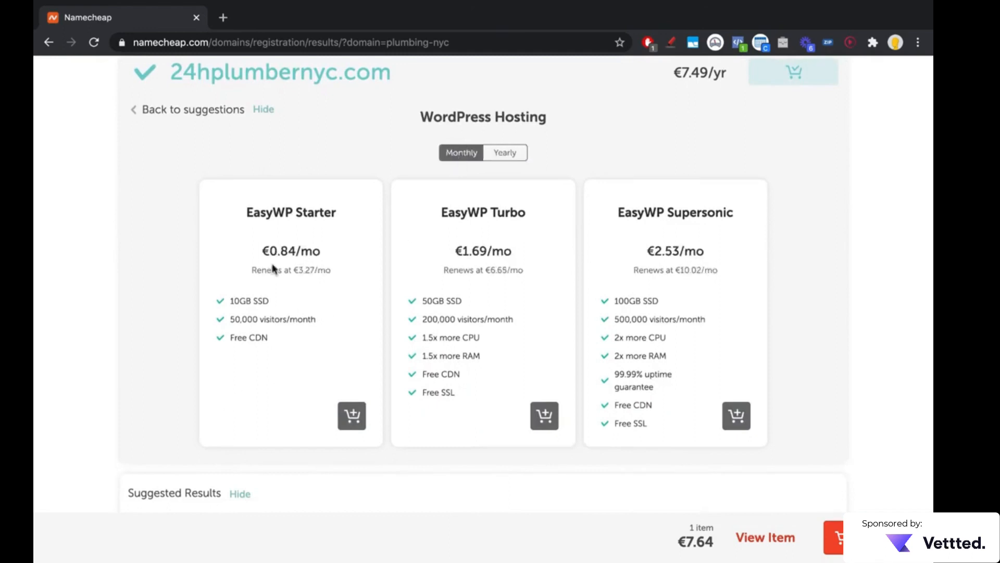
Step: Highlight the EasyWP Starter plan's renewal price, add the monthly Starter plan to the cart and dismiss the notification
drag(264, 255, 334, 275)
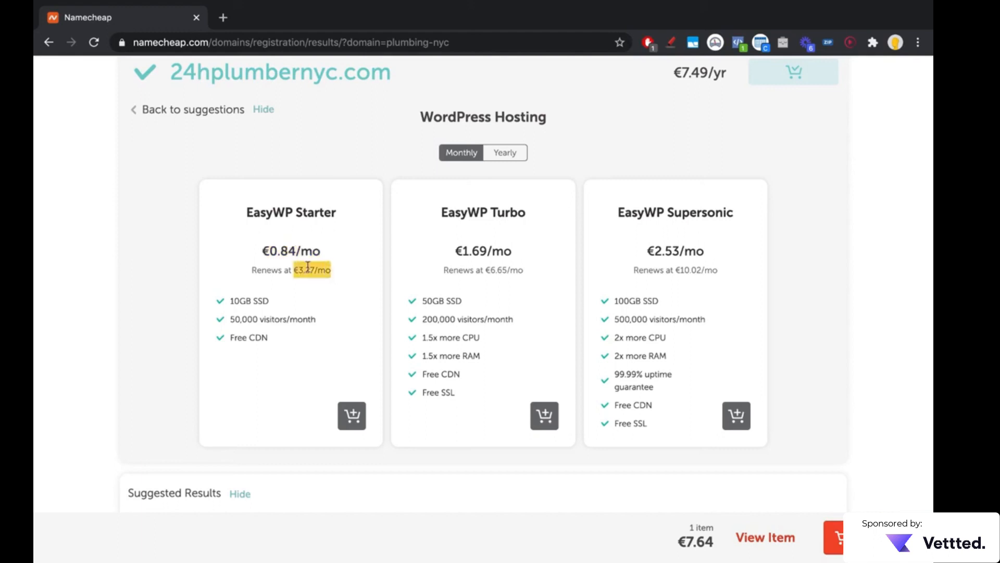
drag(267, 249, 340, 275)
scroll(340, 271, up, 2)
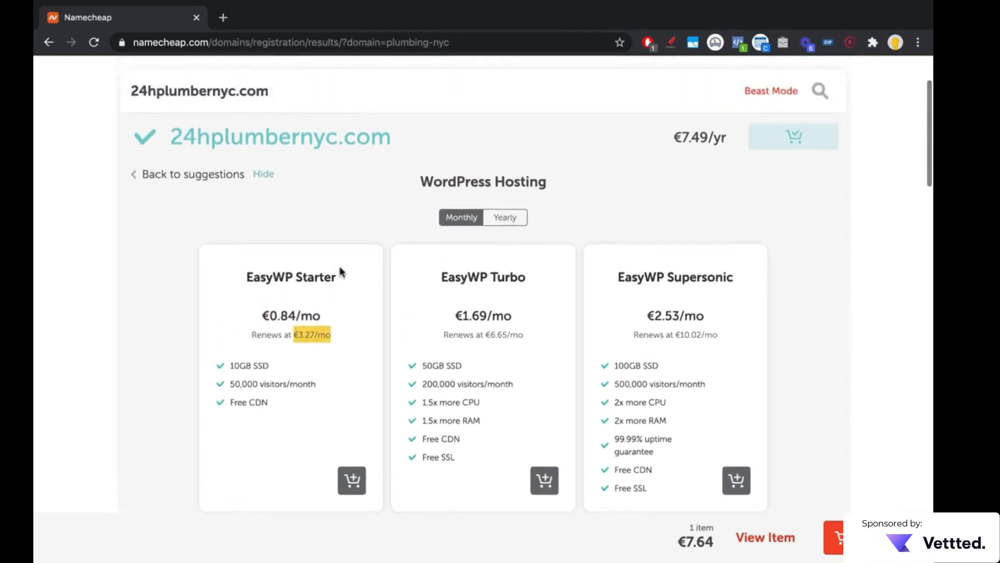
click(353, 479)
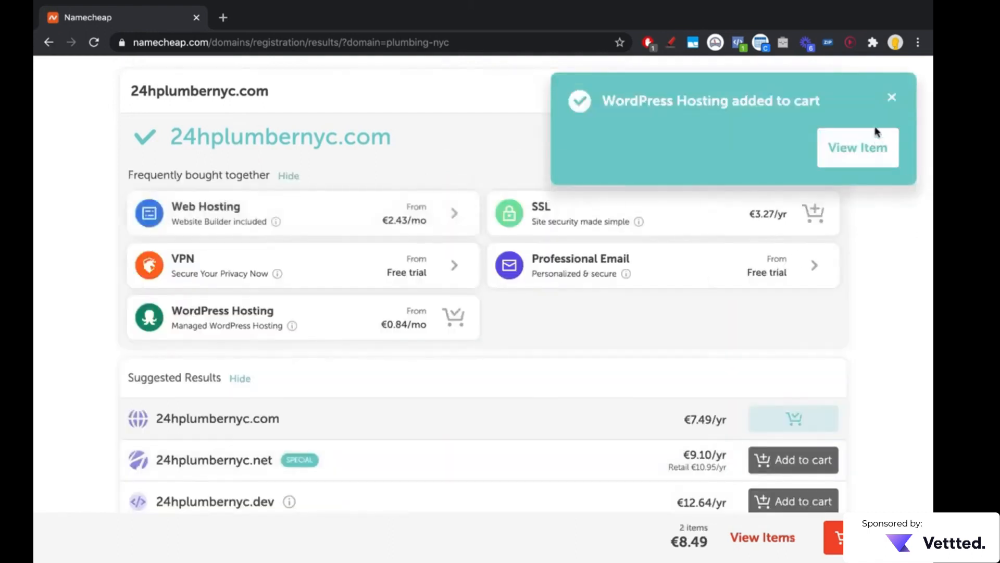
click(892, 97)
Step: Go to the shopping cart, apply the coupons found by Honey and close its results
click(836, 540)
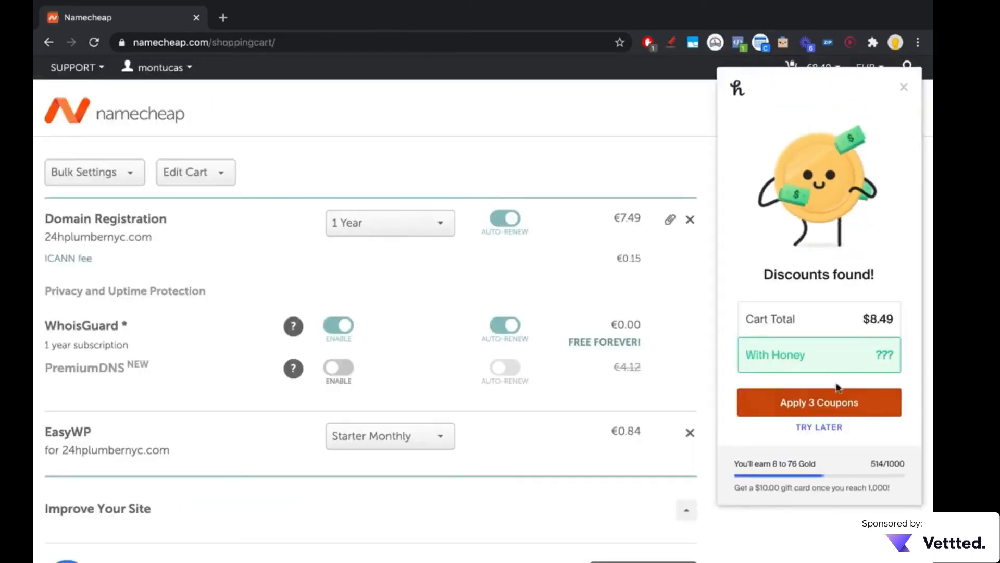
click(831, 402)
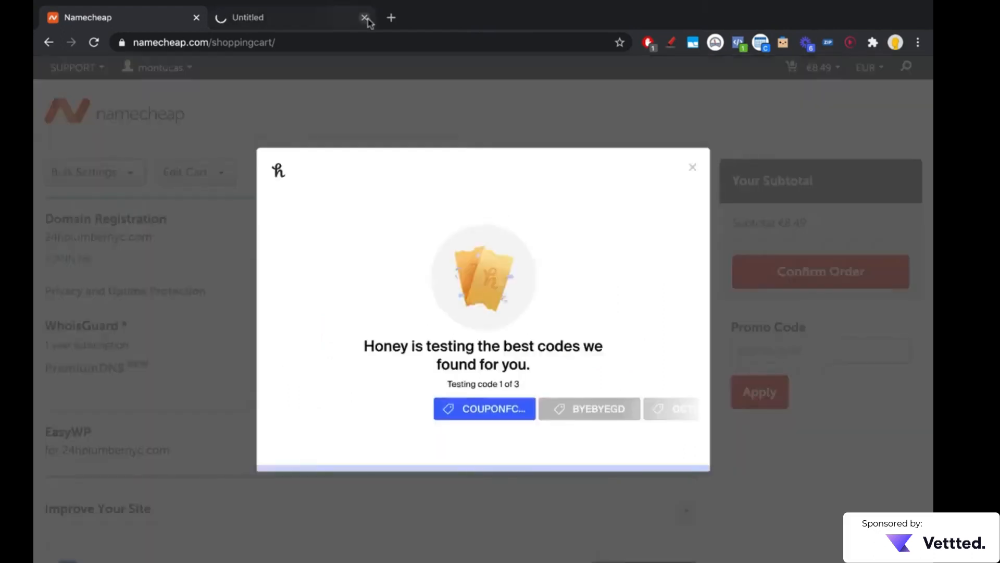
click(365, 18)
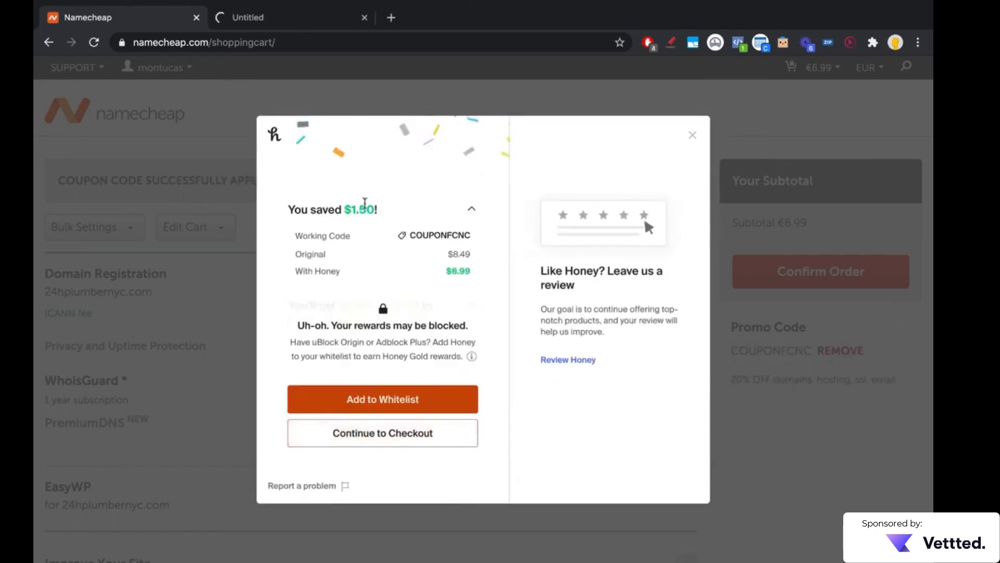
click(691, 136)
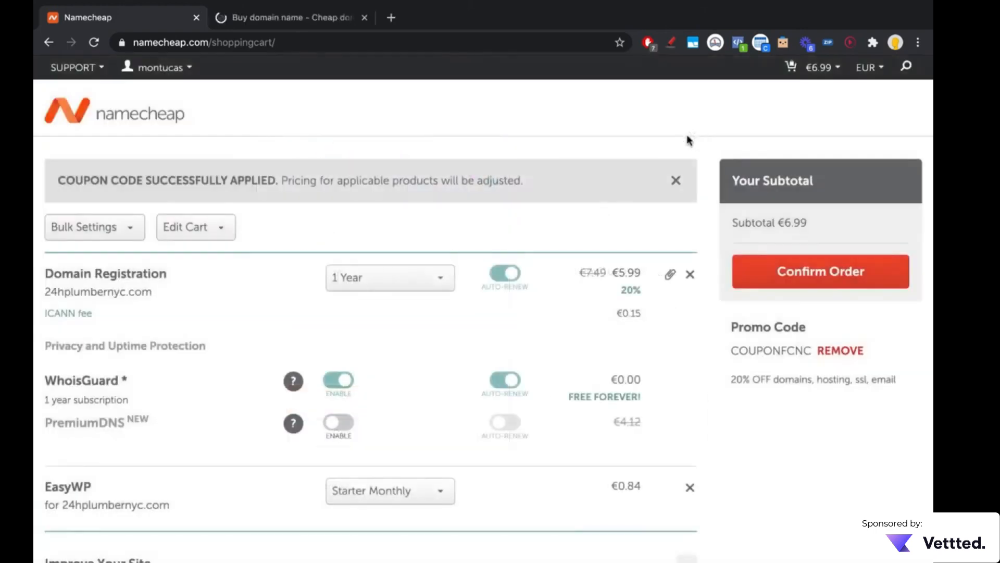
Step: Review the domain registration, WhoisGuard and EasyWP items in the cart, and confirm the order
scroll(575, 295, down, 1)
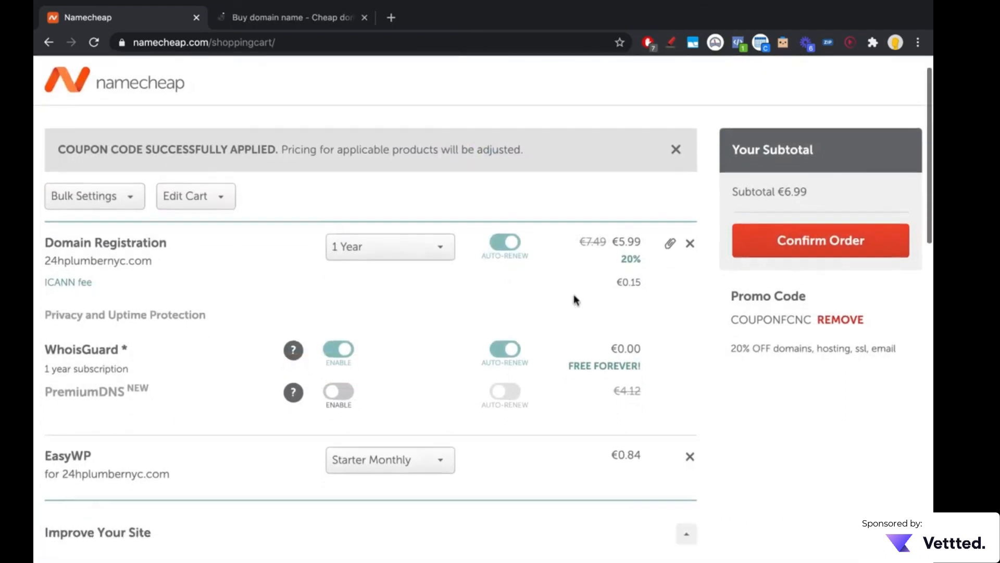
scroll(574, 294, down, 1)
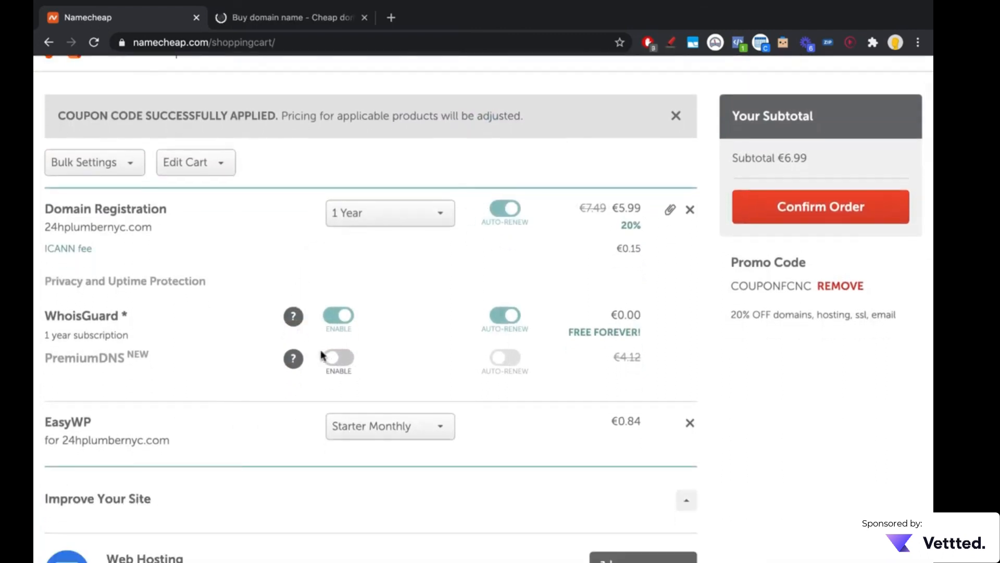
scroll(416, 313, down, 1)
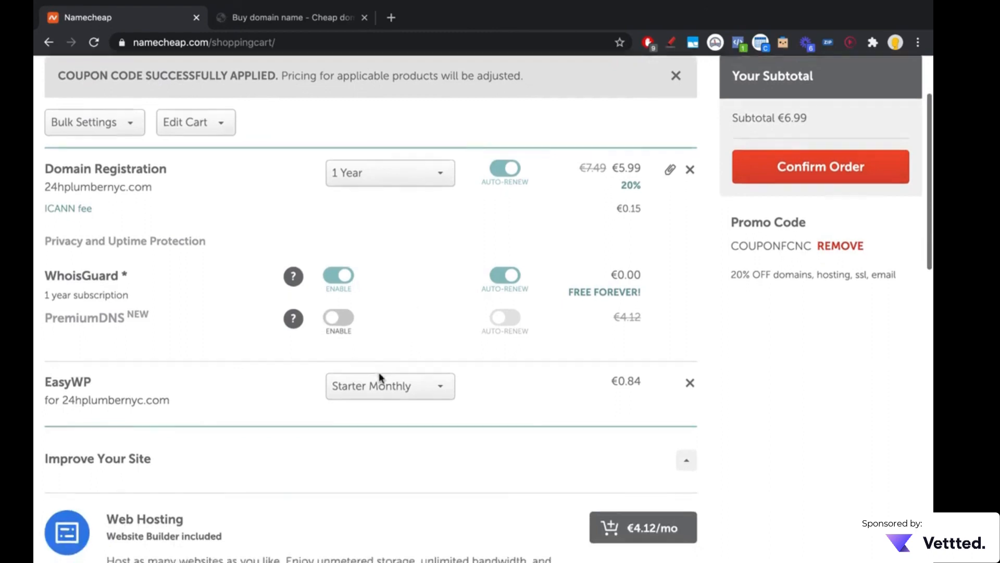
scroll(380, 375, down, 2)
scroll(380, 375, up, 5)
click(835, 271)
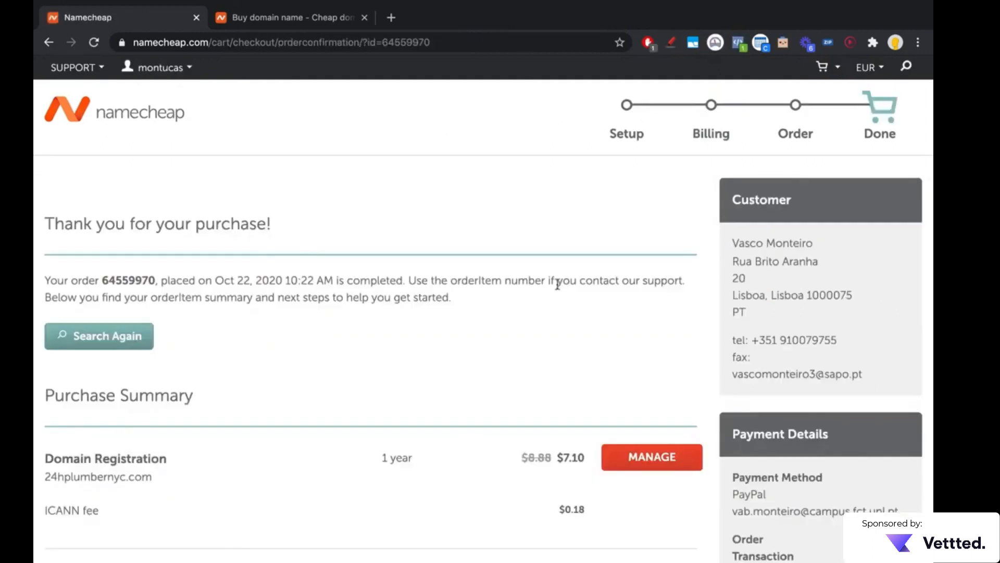
Step: Review the purchase summary of the completed order and open the management page for the 24hplumbernyc.com registration
scroll(557, 286, down, 2)
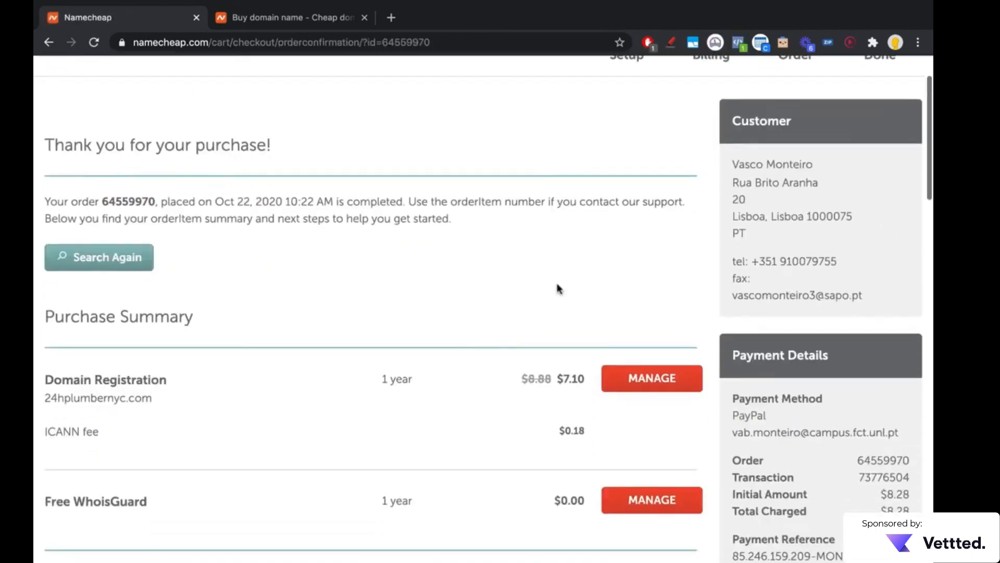
scroll(462, 272, down, 2)
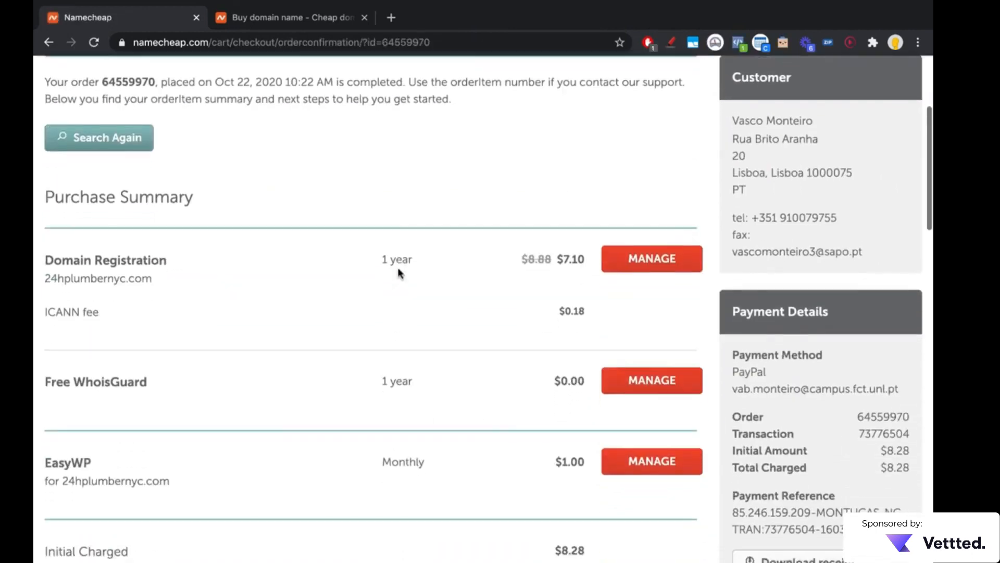
scroll(466, 284, down, 2)
scroll(457, 286, up, 1)
click(652, 200)
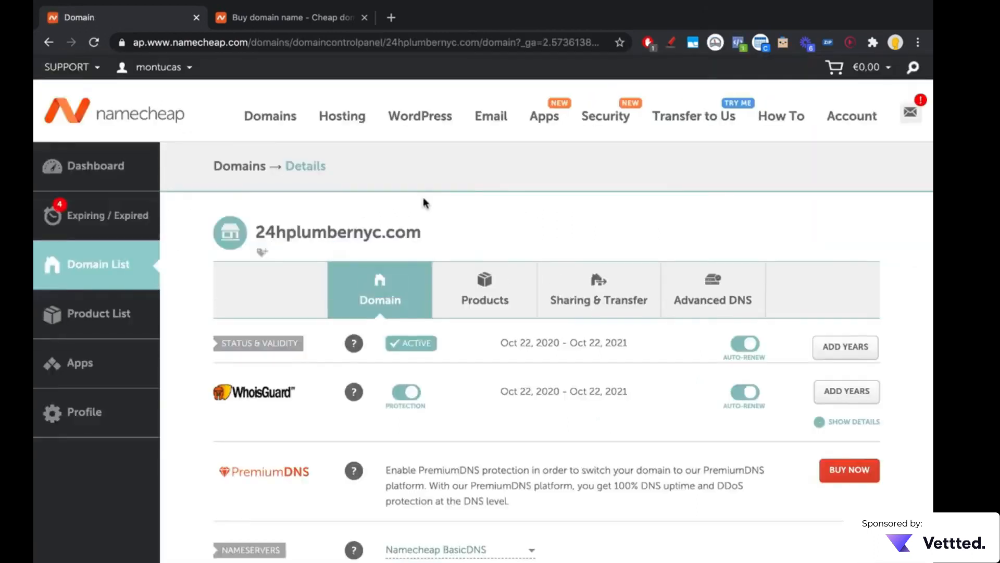
Step: Look at the domain's nameserver options and close the list without changing Namecheap BasicDNS
scroll(425, 202, down, 2)
scroll(424, 202, down, 2)
scroll(619, 297, down, 1)
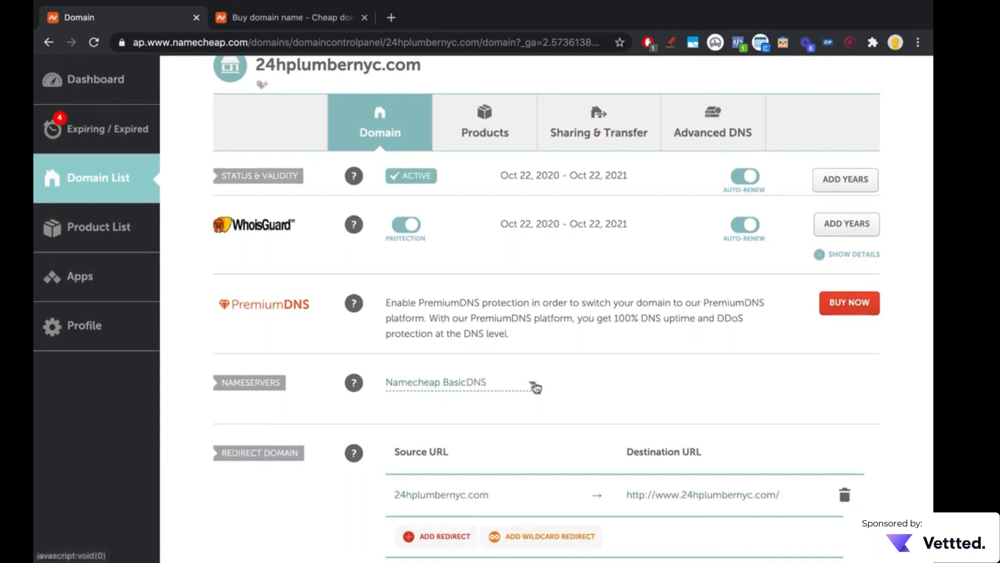
click(533, 385)
click(610, 358)
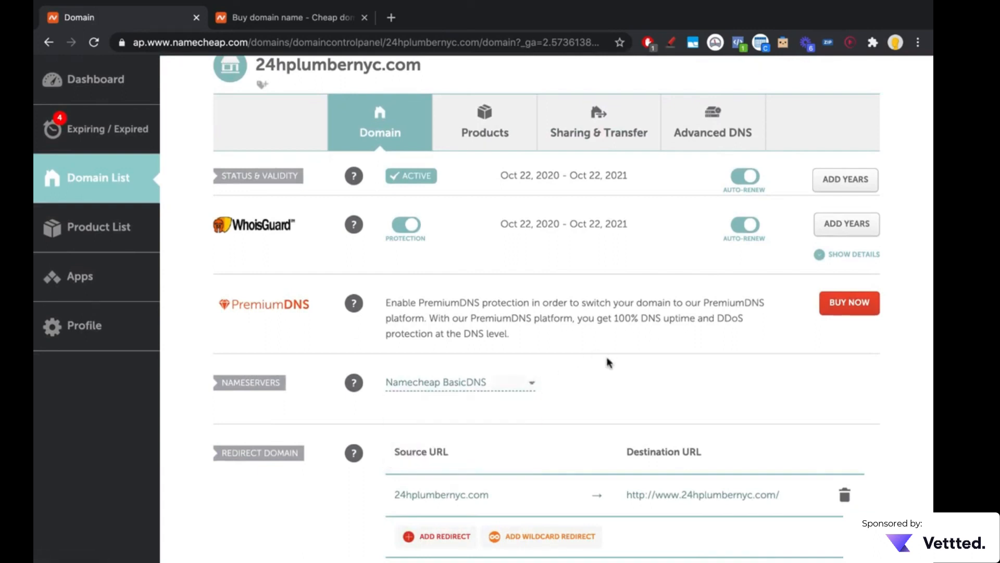
Step: Recheck the nameserver choices without changing them and look over the domain's redirect settings
scroll(611, 359, down, 1)
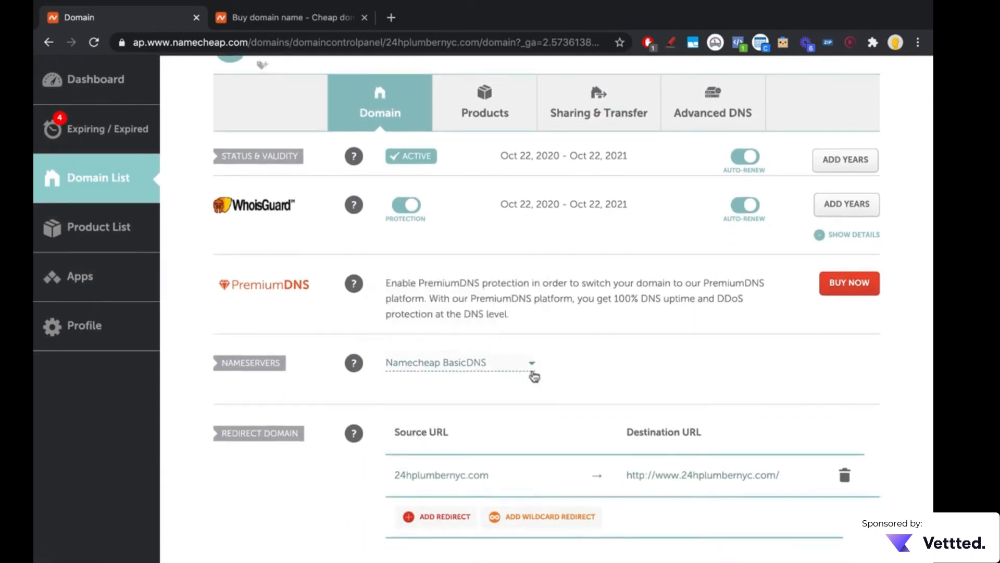
click(527, 365)
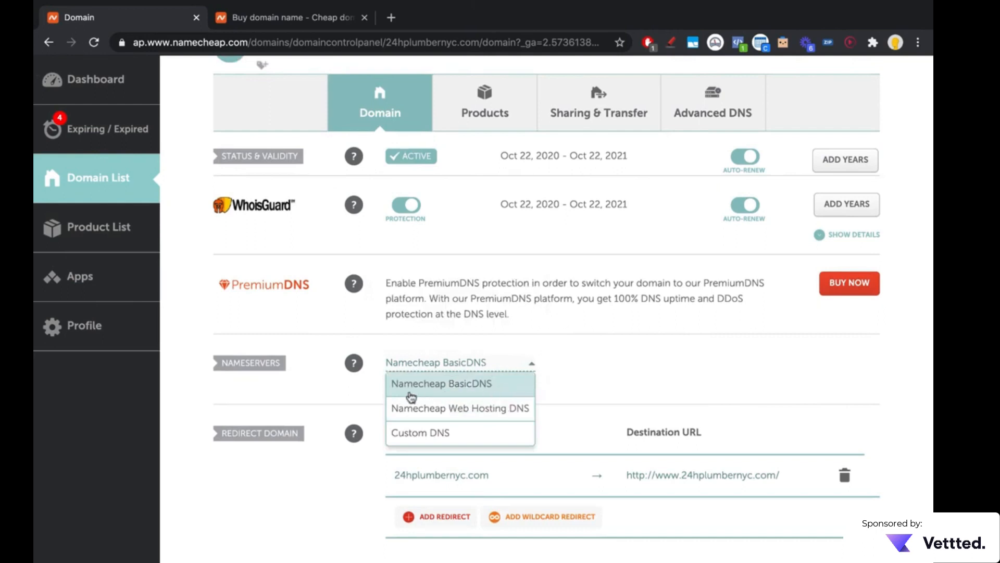
click(563, 375)
scroll(565, 376, down, 3)
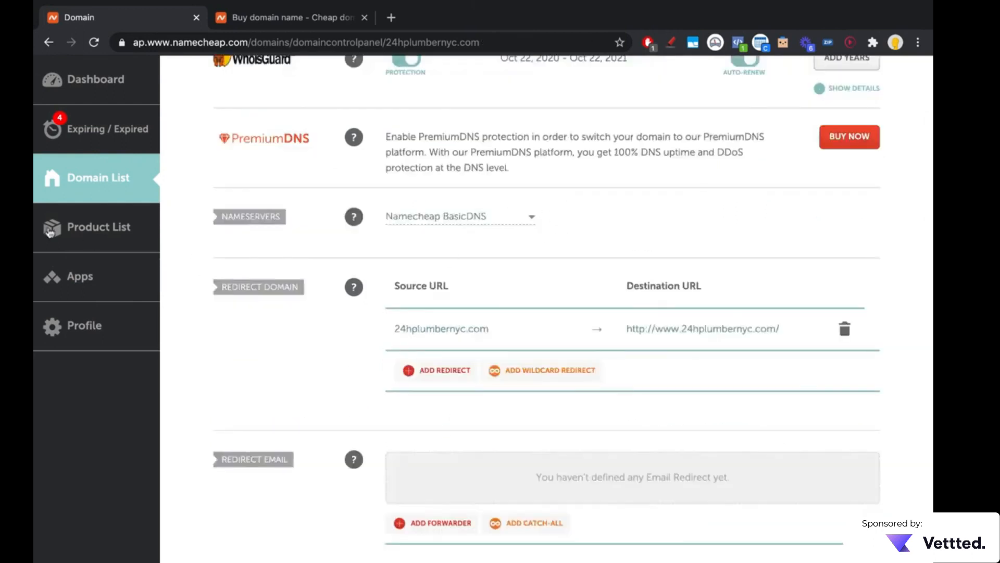
Step: Open EasyWP from the Namecheap apps and start the WordPress setup for the Starter subscription
click(93, 271)
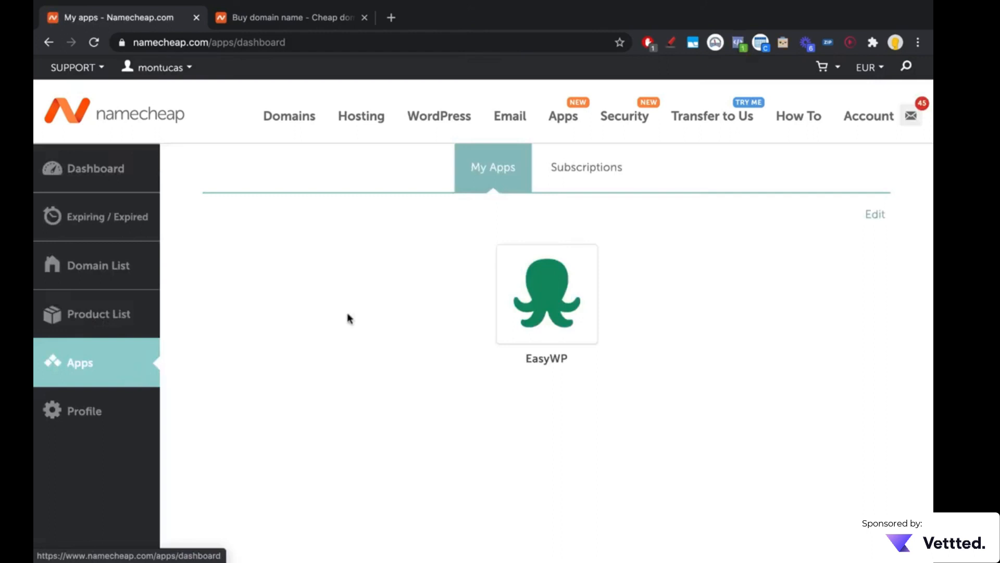
click(553, 282)
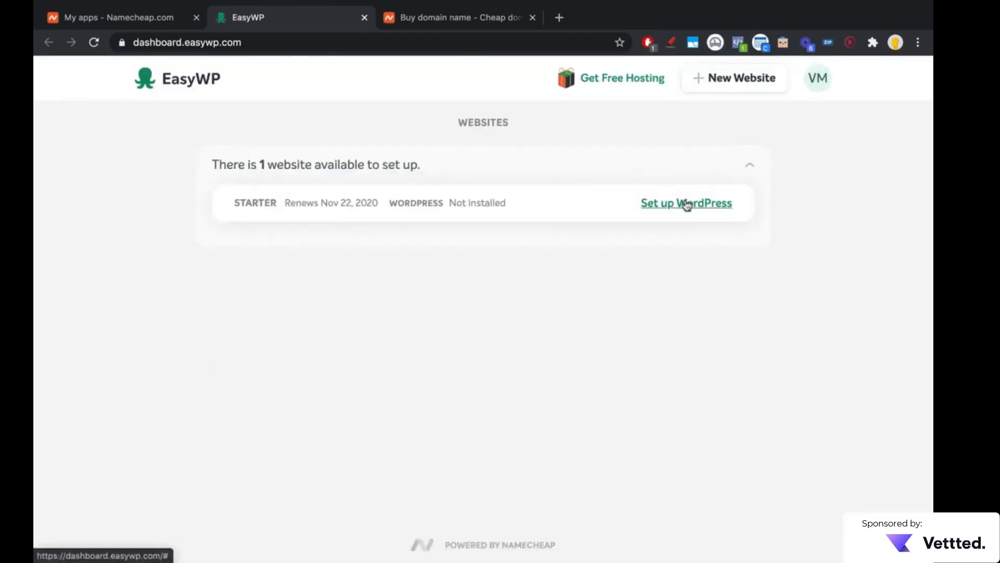
click(686, 204)
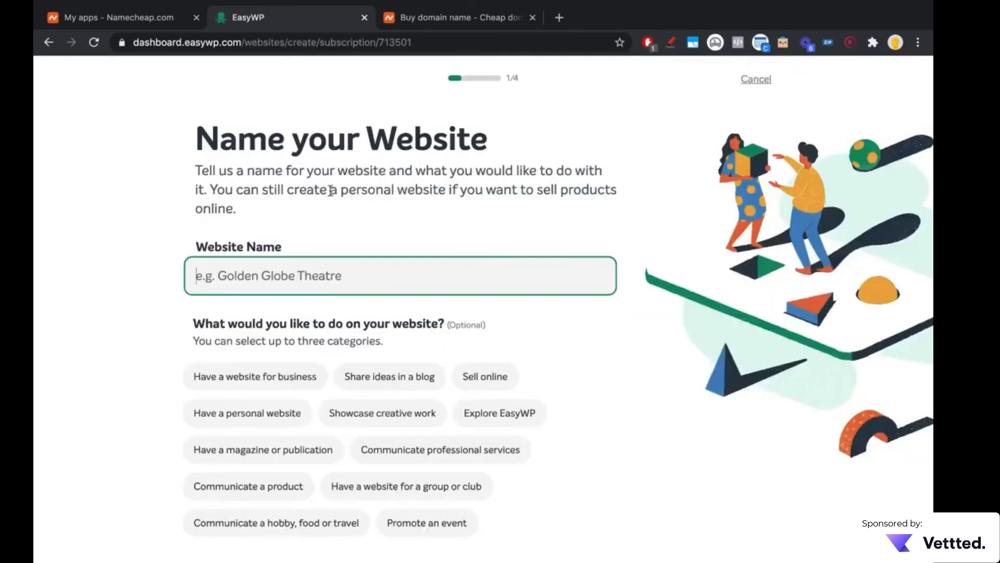
Step: Name the website "24h Plumber NYC" without choosing any category and continue to the domain choice
text(24h Pl)
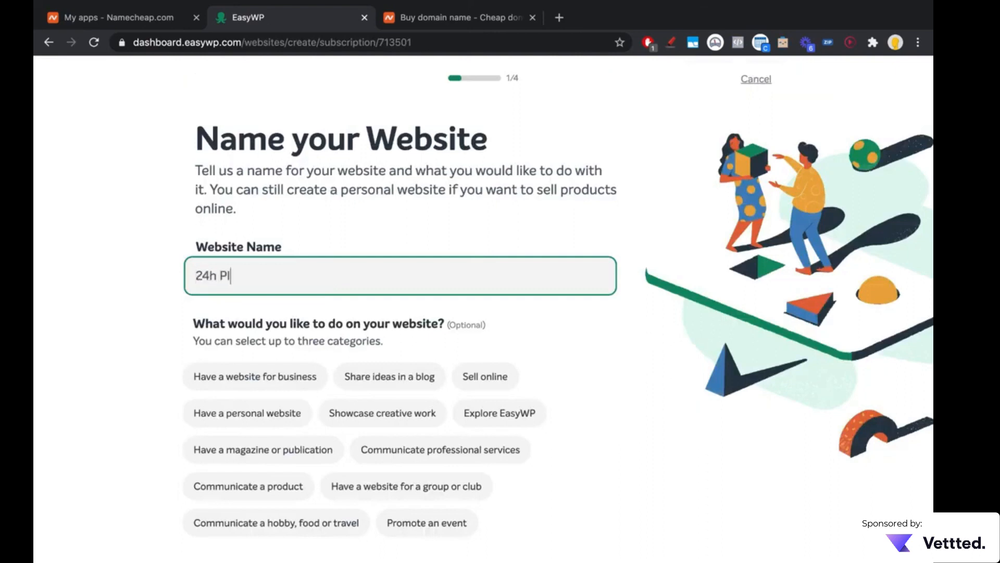
text(umber NYC)
scroll(240, 250, down, 3)
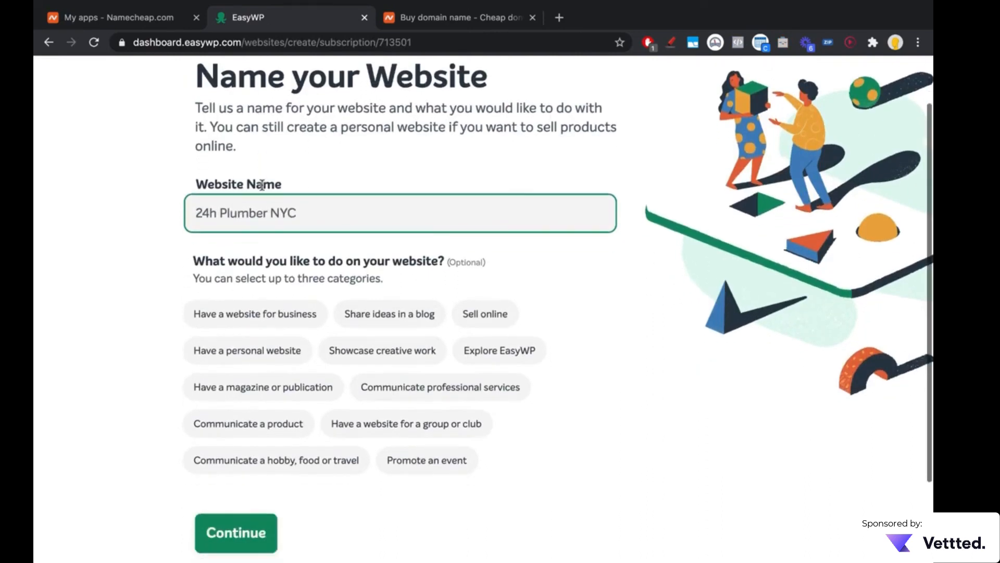
click(264, 429)
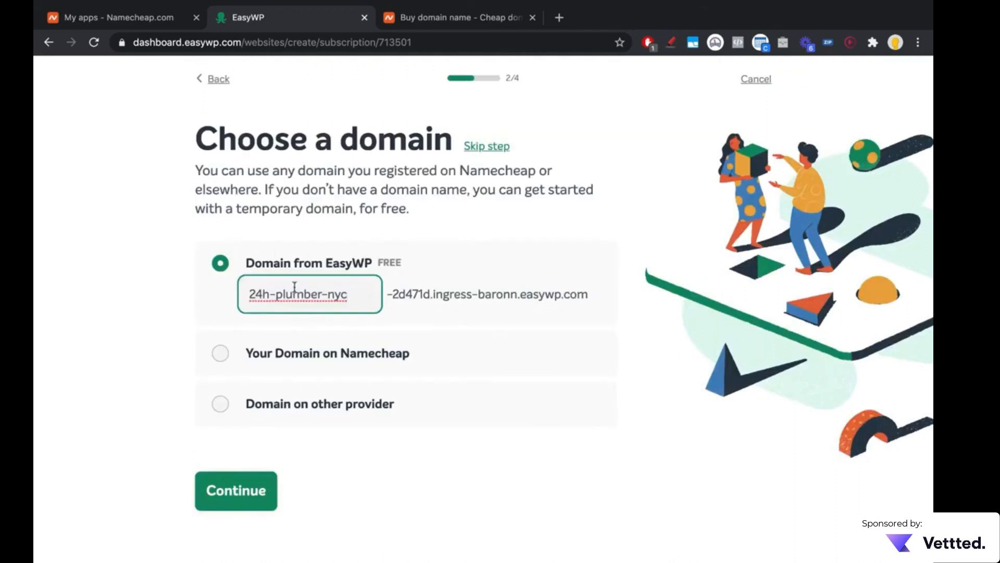
Step: Choose the Namecheap domain 24hplumbernyc.com for the website and continue to the plugin choice
click(252, 371)
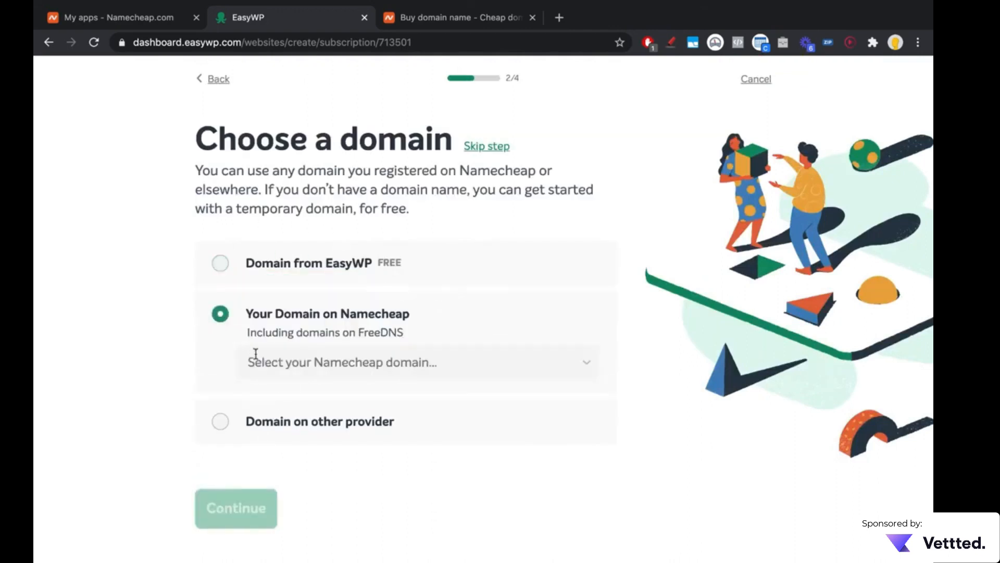
click(312, 360)
click(304, 407)
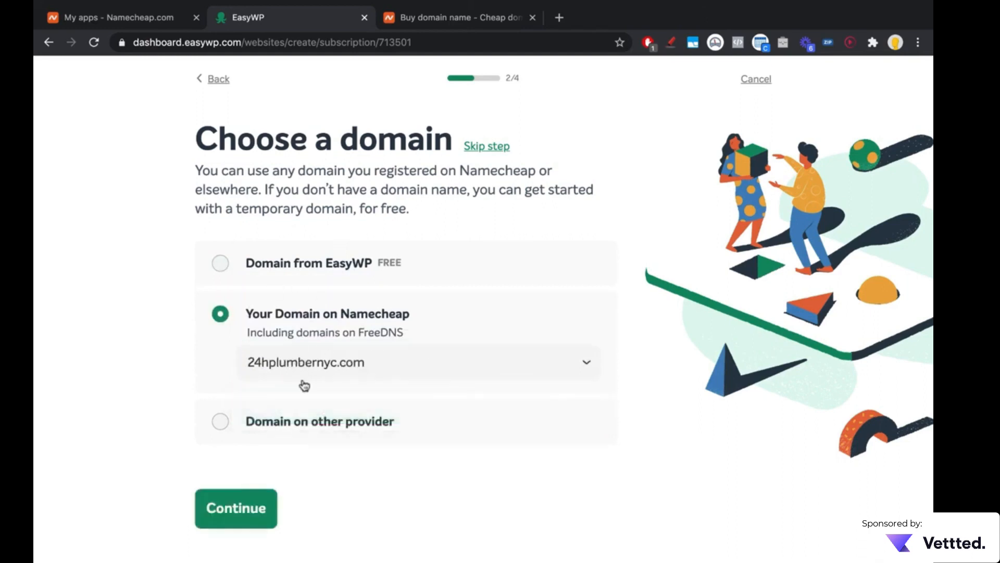
click(222, 507)
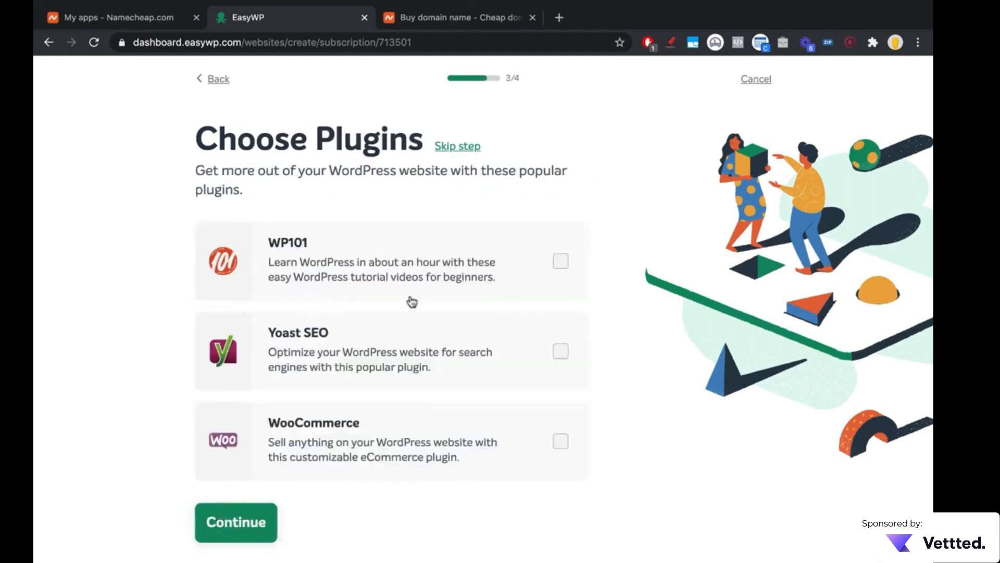
Step: Select the Yoast SEO plugin for the website and continue to the summary
click(575, 363)
scroll(313, 394, down, 1)
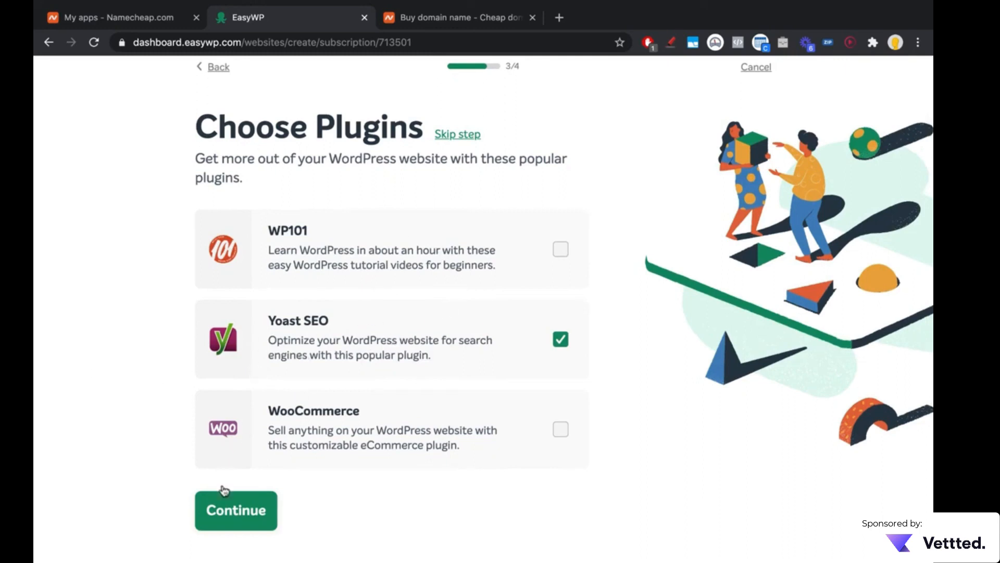
click(227, 508)
Step: Review the summary of the site's name, domain, subscription and plugin, and confirm creating the website
scroll(227, 508, down, 2)
scroll(225, 508, down, 2)
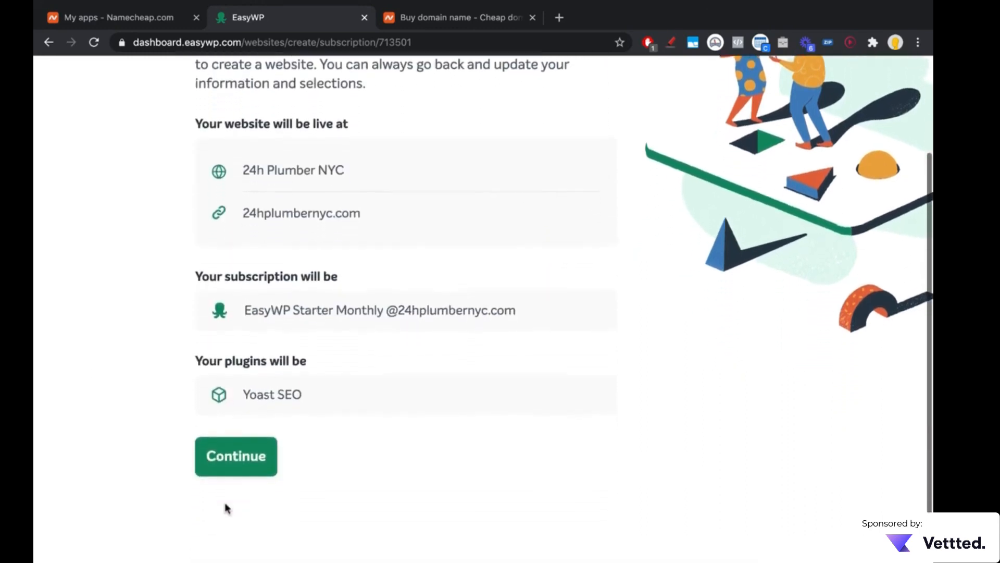
click(257, 455)
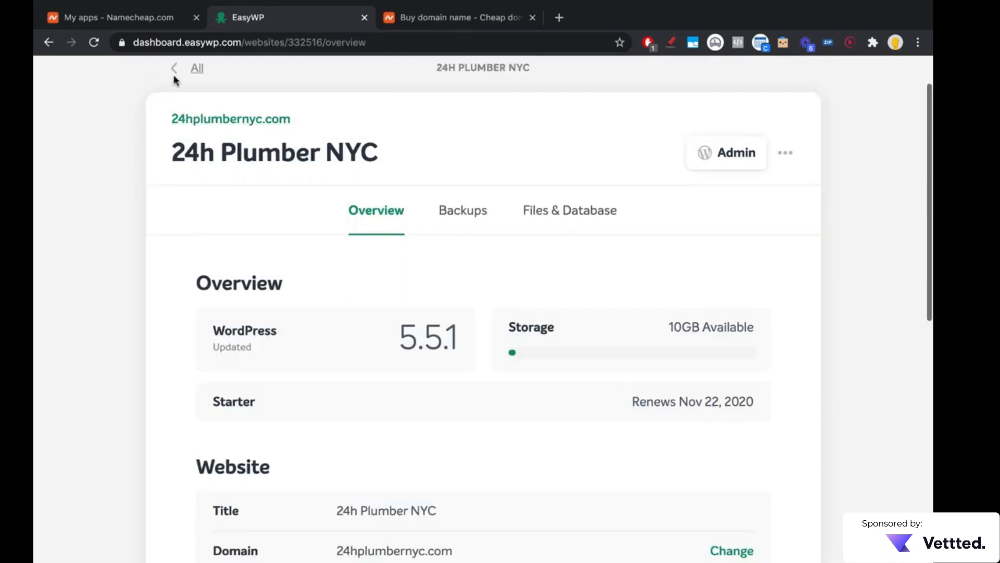
Step: Open the 24h Plumber NYC website's details and review its overview, website and subscription settings
click(177, 68)
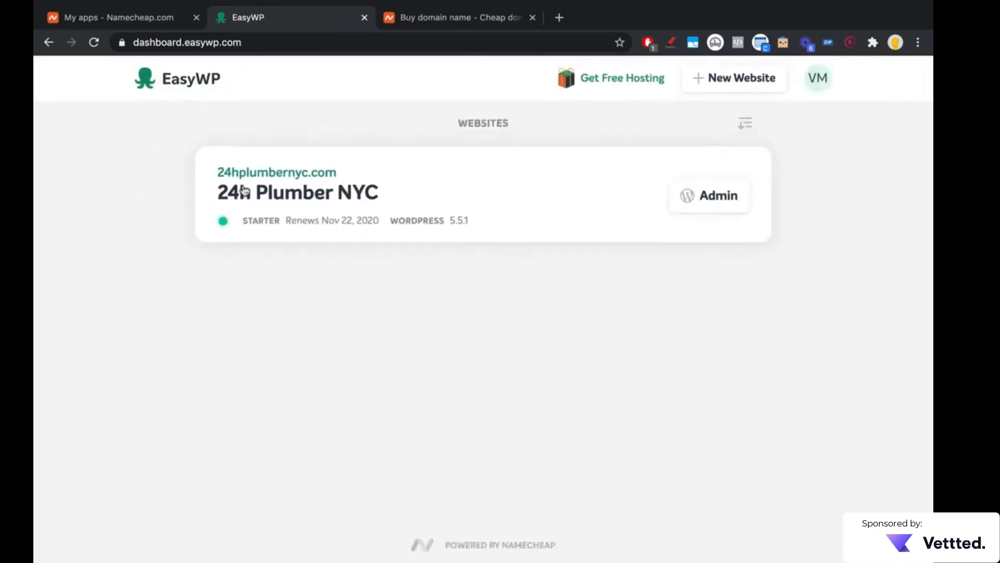
click(386, 215)
scroll(507, 266, down, 2)
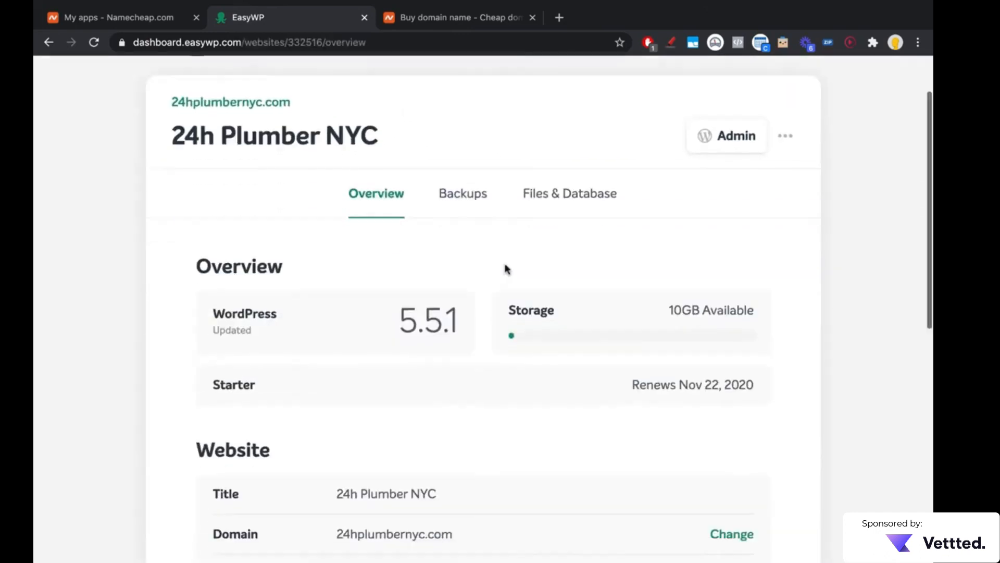
scroll(507, 269, down, 8)
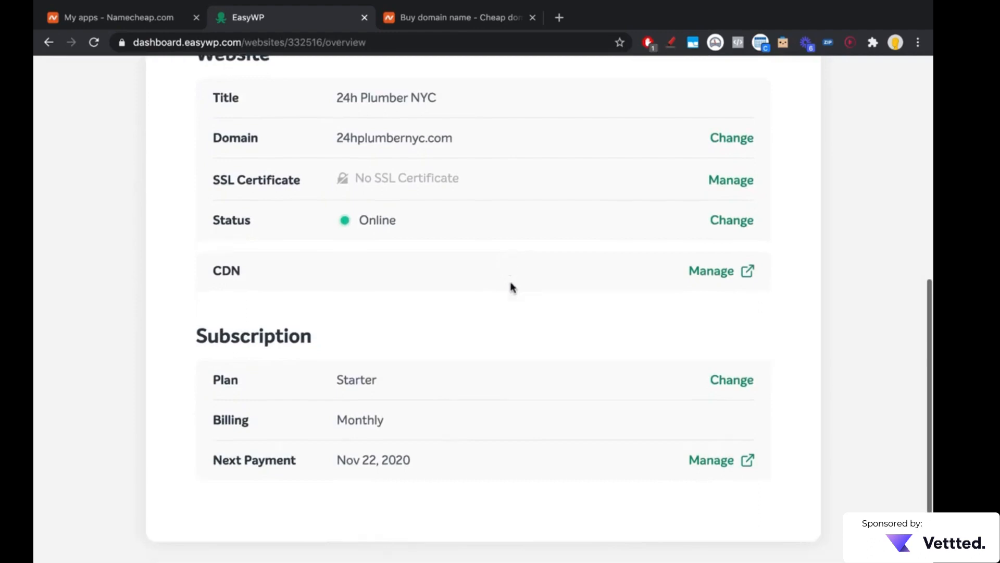
scroll(511, 286, down, 2)
scroll(509, 286, up, 4)
scroll(511, 286, down, 4)
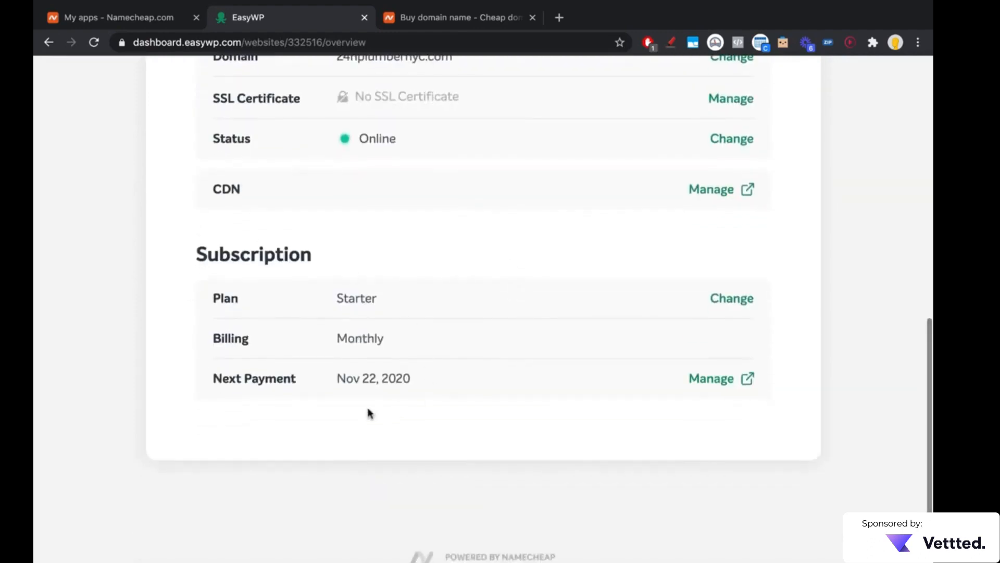
scroll(335, 380, up, 9)
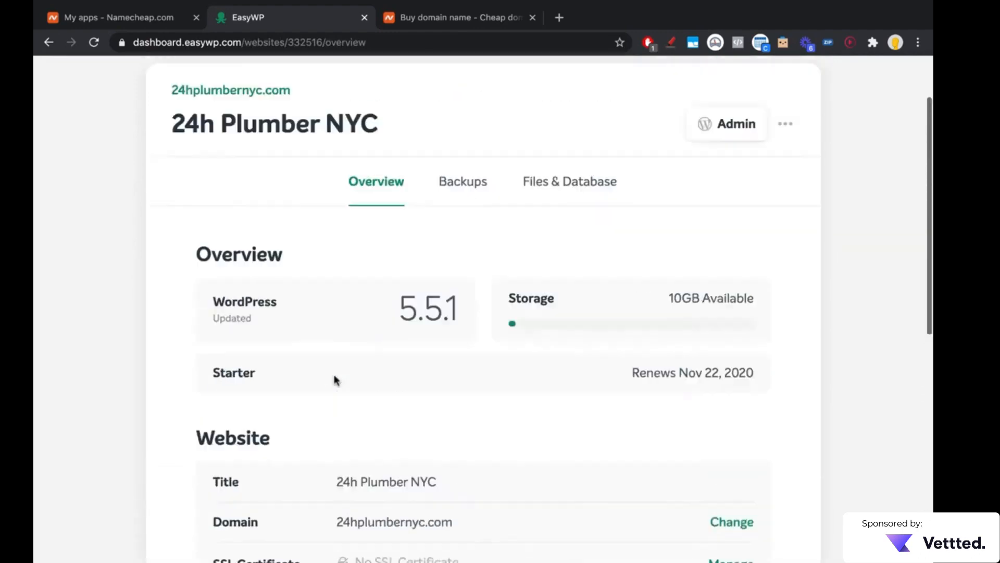
scroll(335, 379, up, 2)
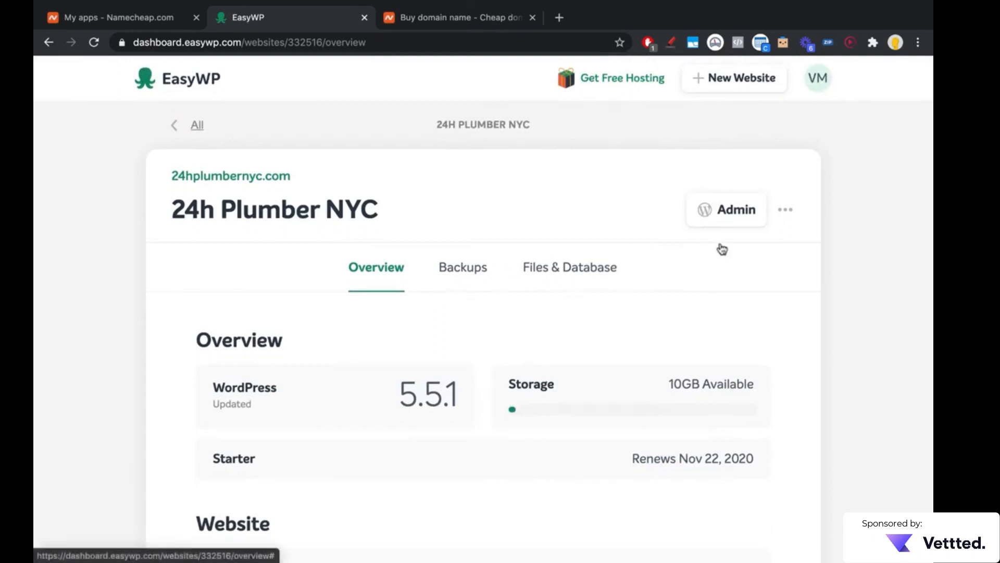
Step: Try to open the site's WordPress admin from EasyWP, and reduce the address to 24hplumbernyc.com to load the homepage
click(727, 209)
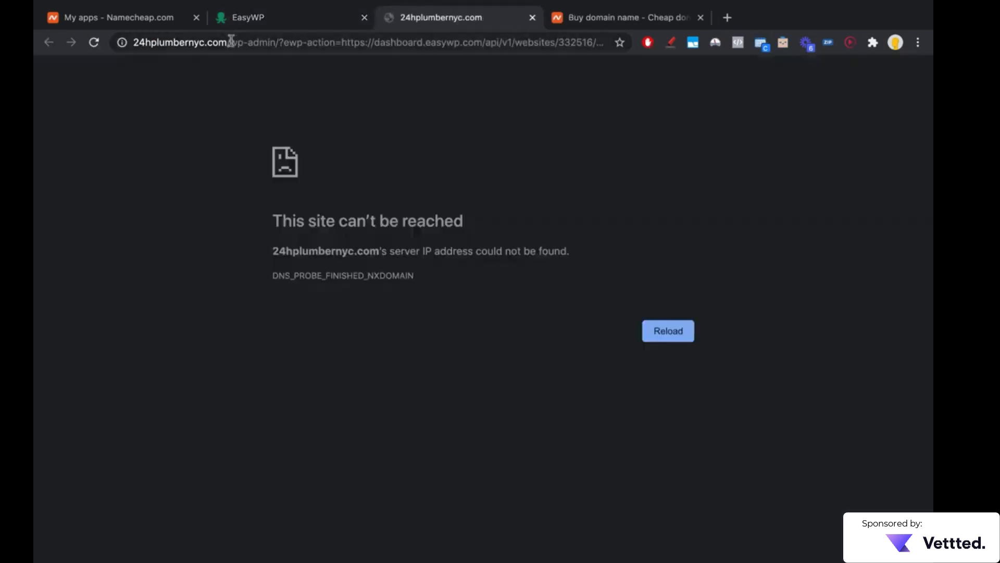
drag(231, 41, 878, 47)
key(BackSpace)
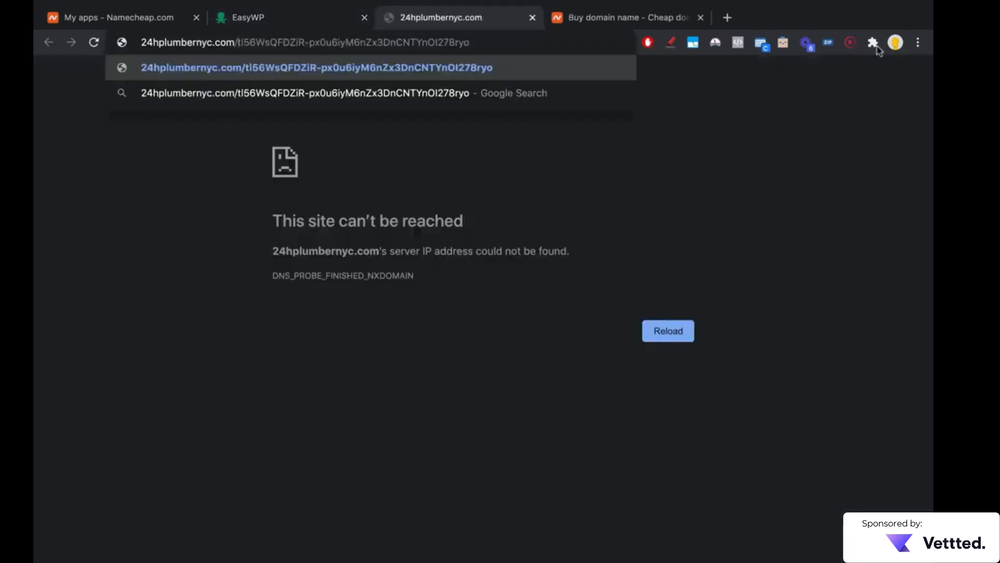
key(Delete)
key(Return)
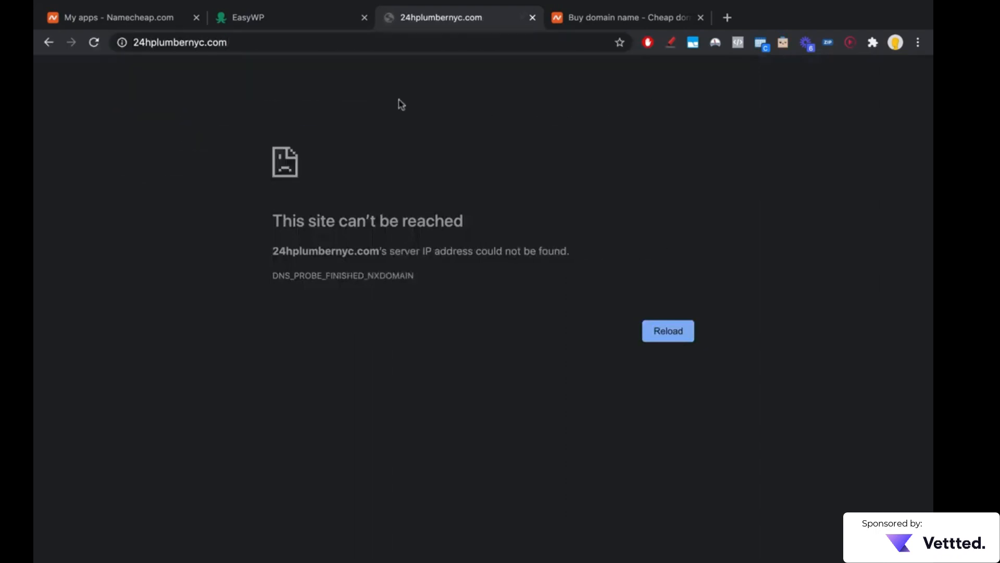
Step: Return to EasyWP briefly and look over the live homepage of 24hplumbernyc.com
click(322, 24)
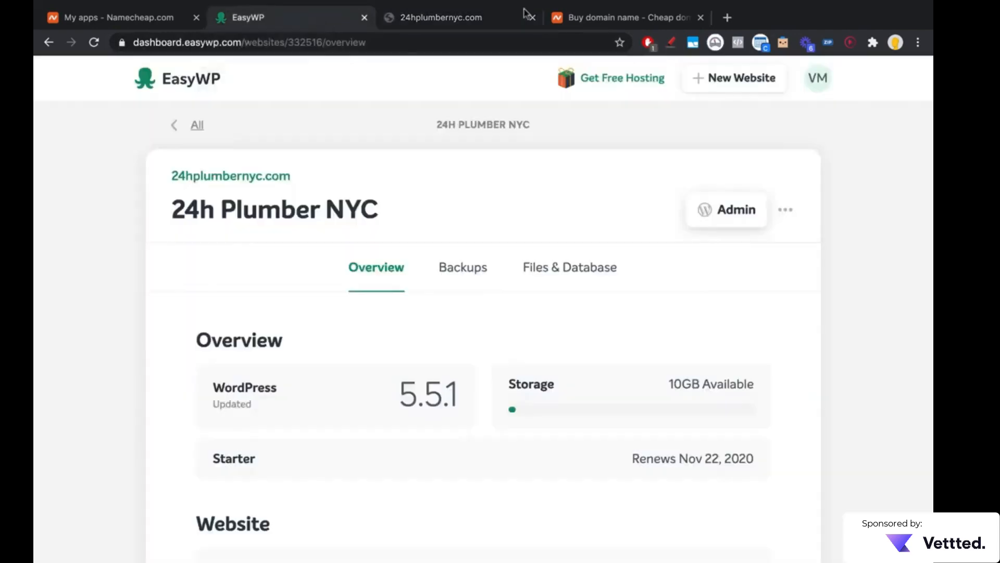
click(438, 19)
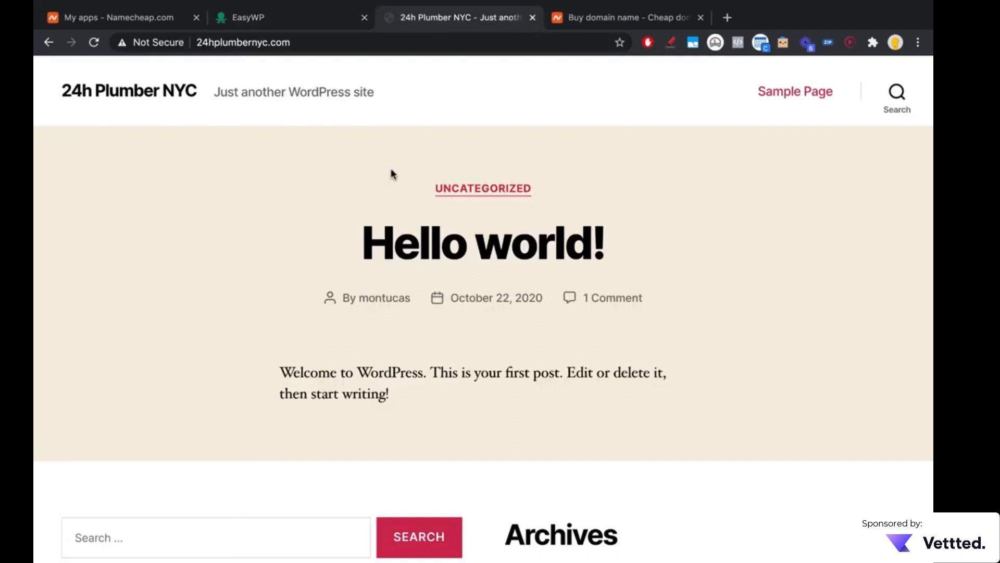
scroll(391, 175, down, 7)
scroll(393, 172, up, 7)
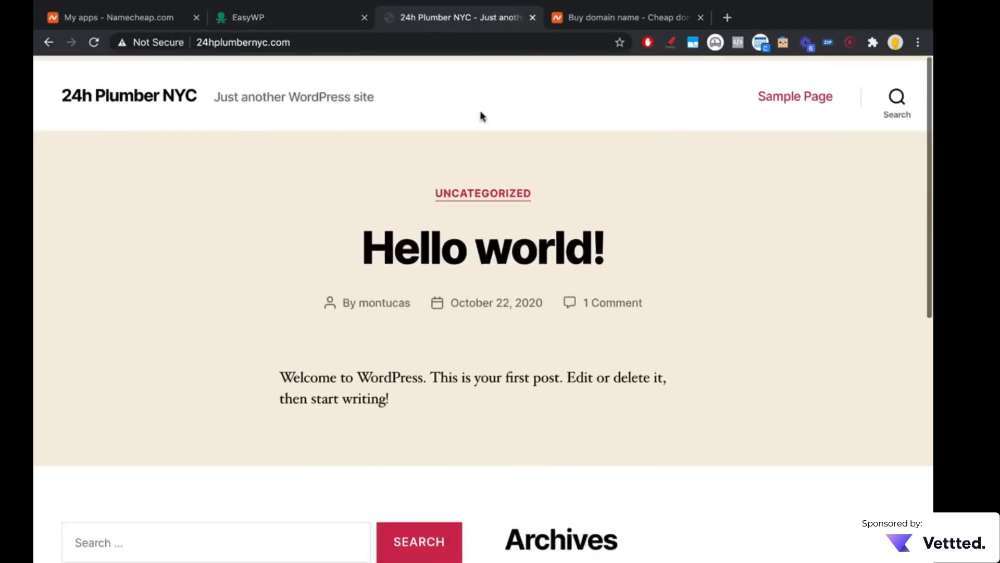
Step: Open the site's WordPress login page at 24hplumbernyc.com/wp-admin, correcting any misspelling in the address
click(351, 43)
click(330, 41)
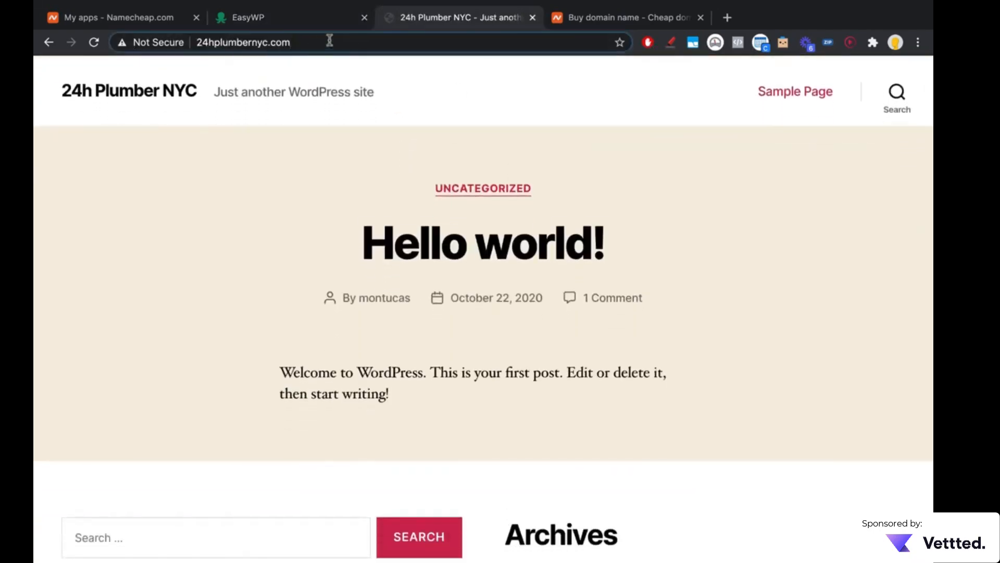
text(/)
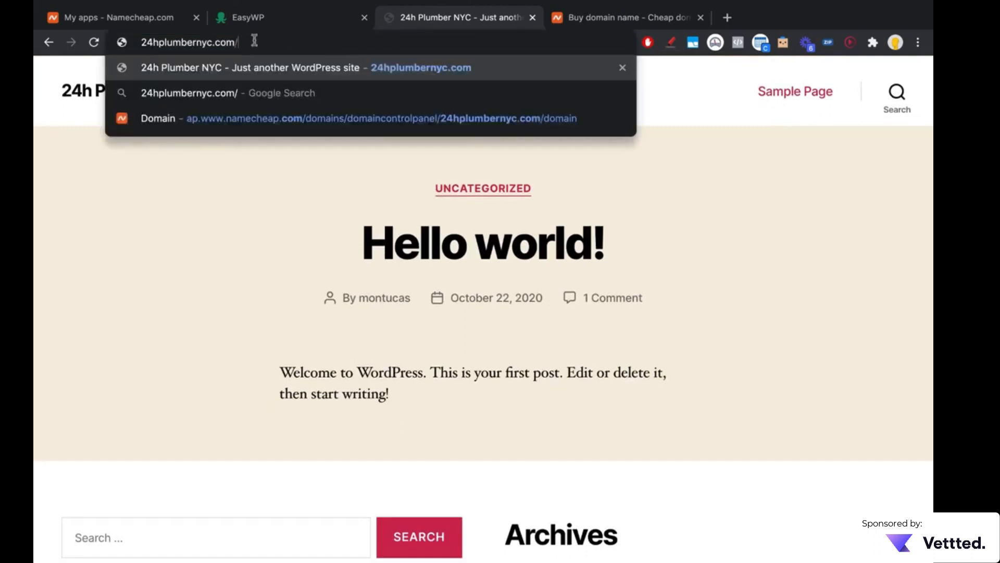
text(wp-amdin)
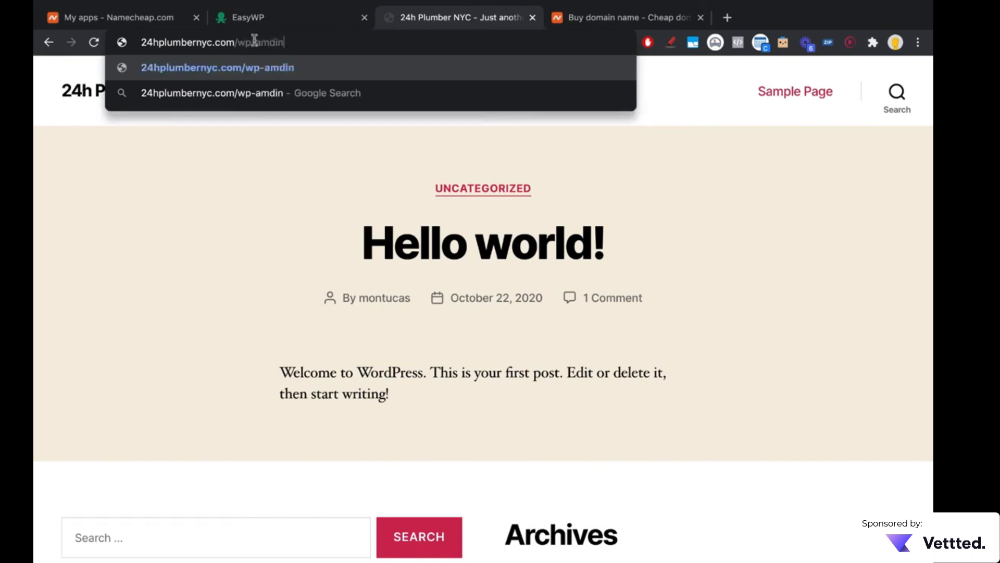
key(Return)
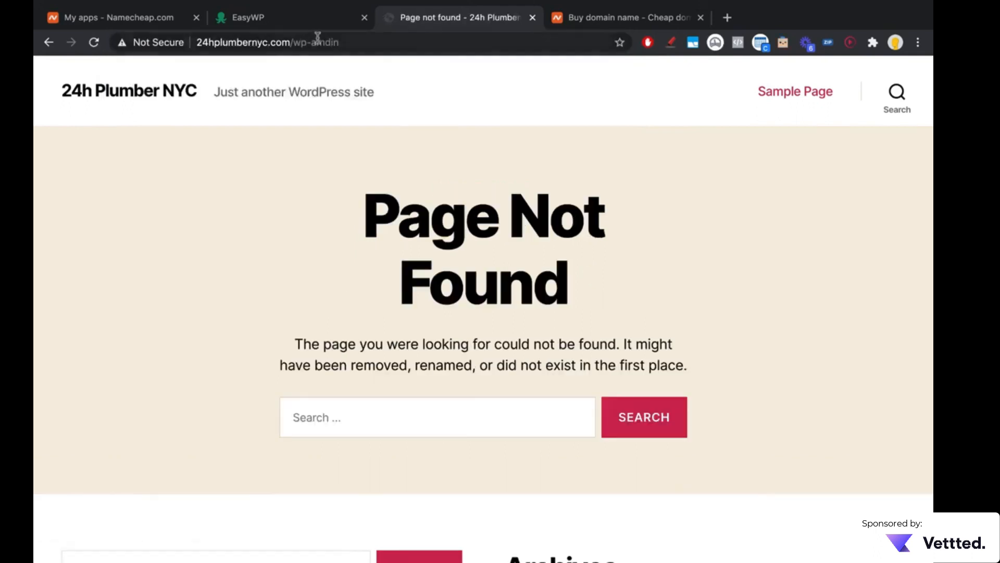
drag(312, 41, 493, 42)
text(admin)
key(Return)
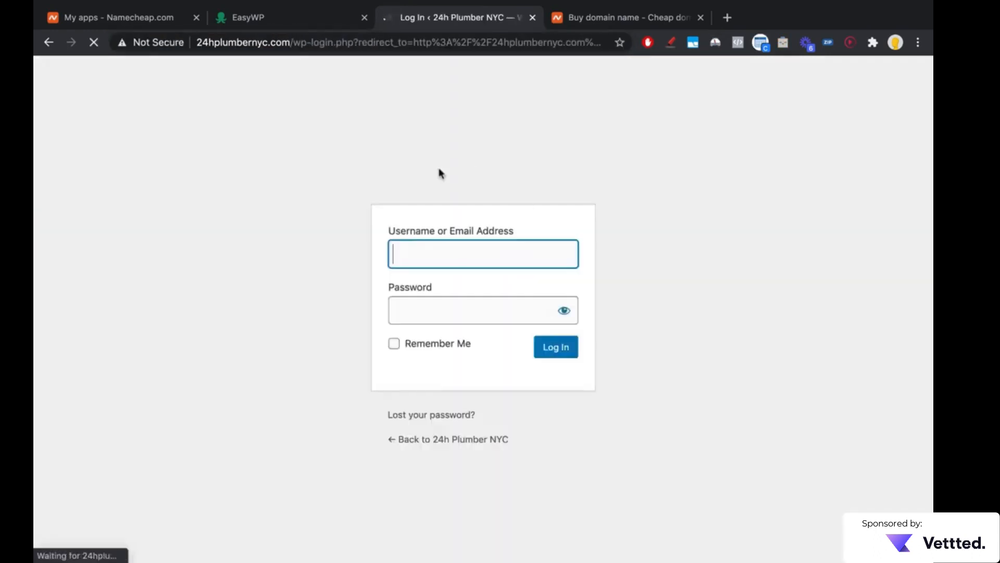
Step: Log in to WordPress with the saved username and password, and dismiss the browser's offer to save the password
click(383, 207)
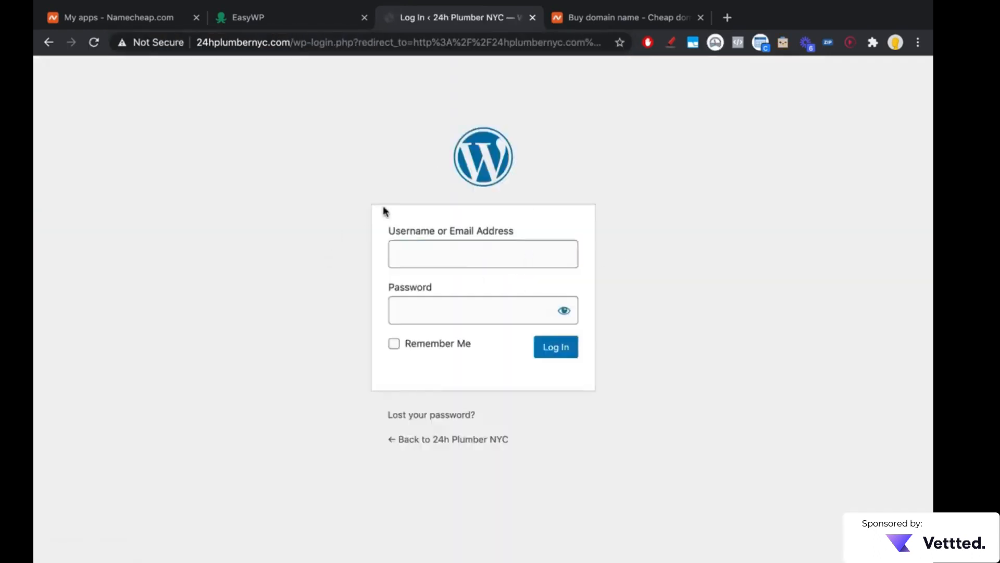
click(424, 253)
text(mon)
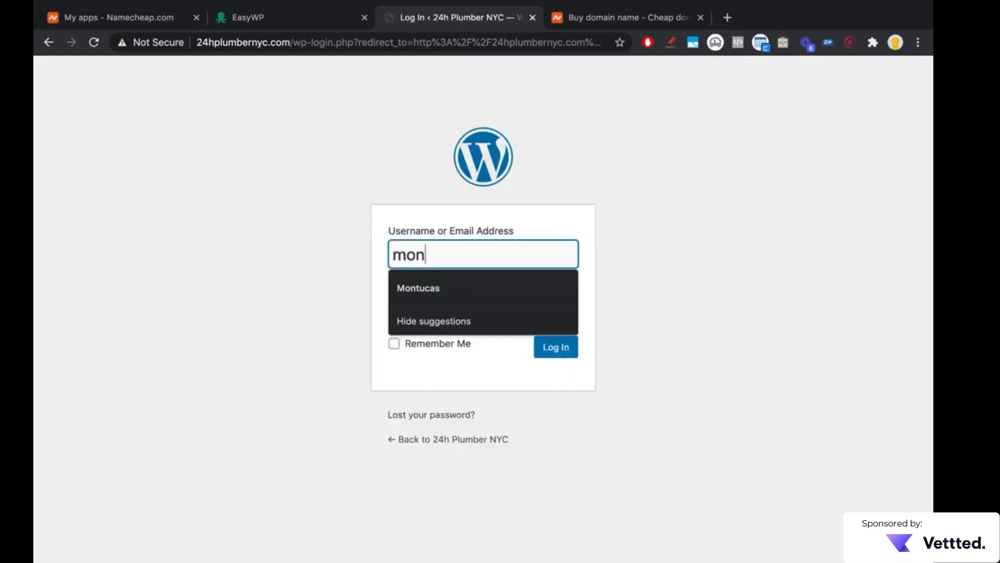
click(425, 288)
click(540, 346)
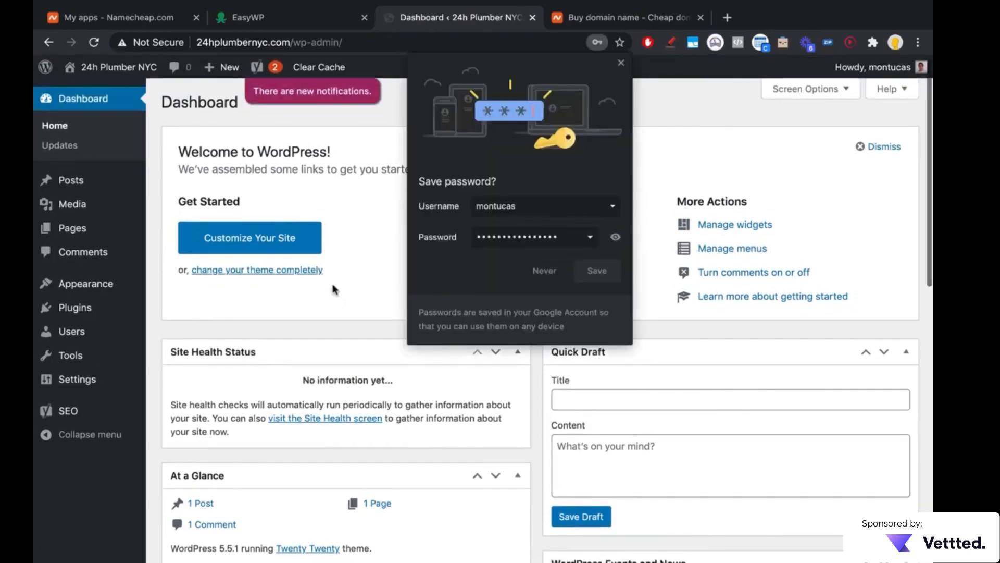
click(620, 64)
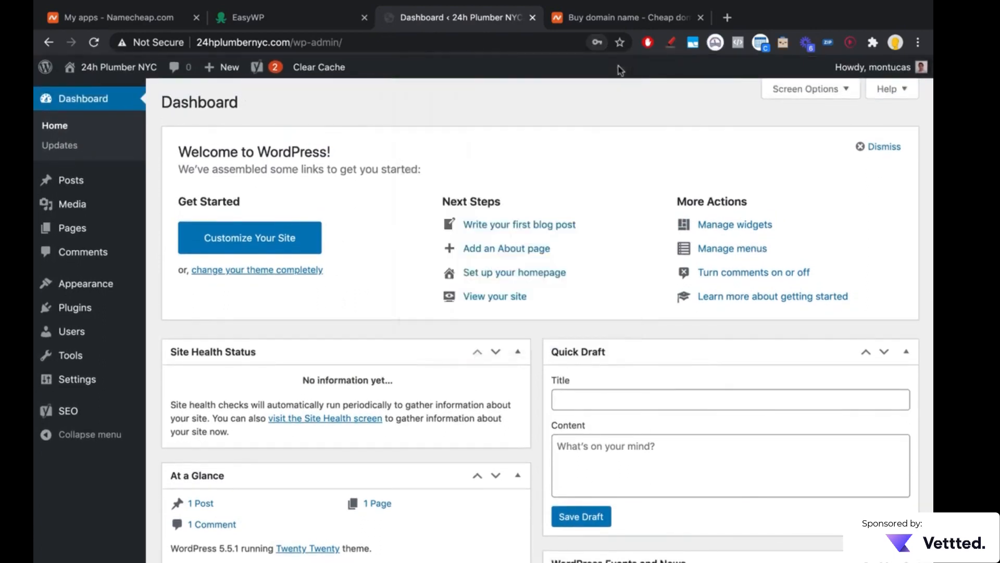
Step: Open the live 24h Plumber NYC homepage in a separate tab alongside the admin, check it, and return to the WordPress dashboard
super+click(119, 67)
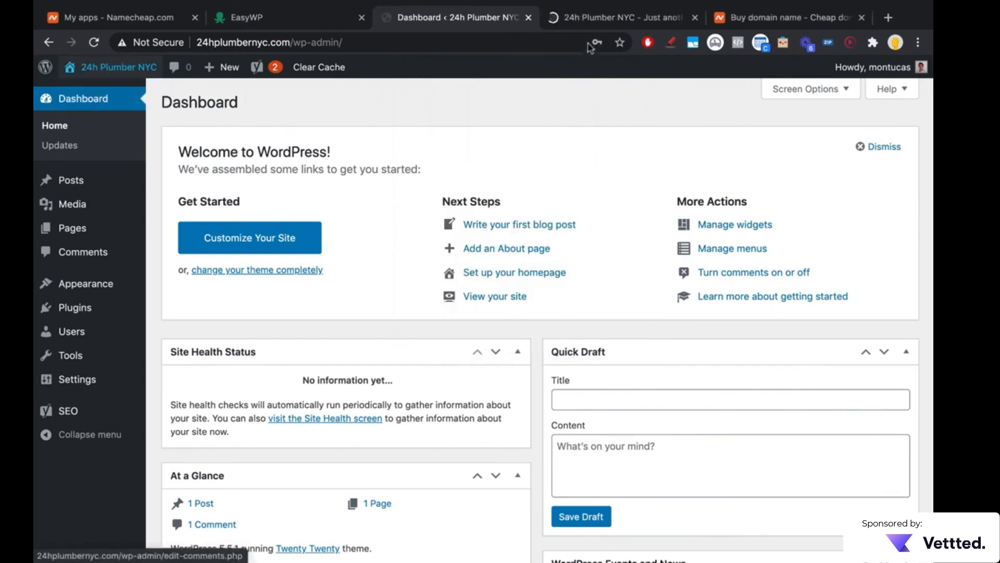
click(593, 21)
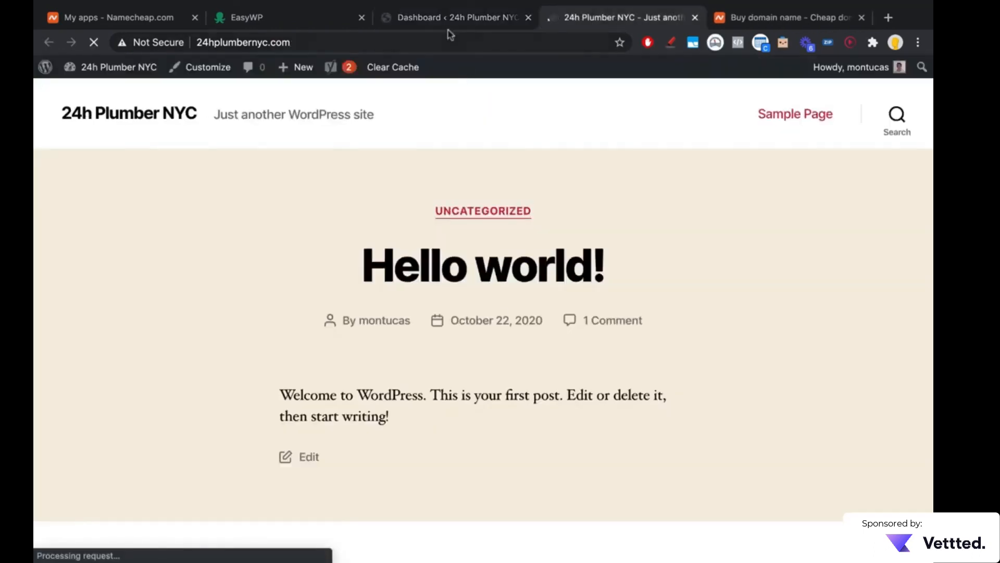
click(449, 22)
Step: Look over the dashboard's widgets, from Site Health Status down to the Yoast SEO Posts Overview, and return to the welcome panel
scroll(246, 391, down, 7)
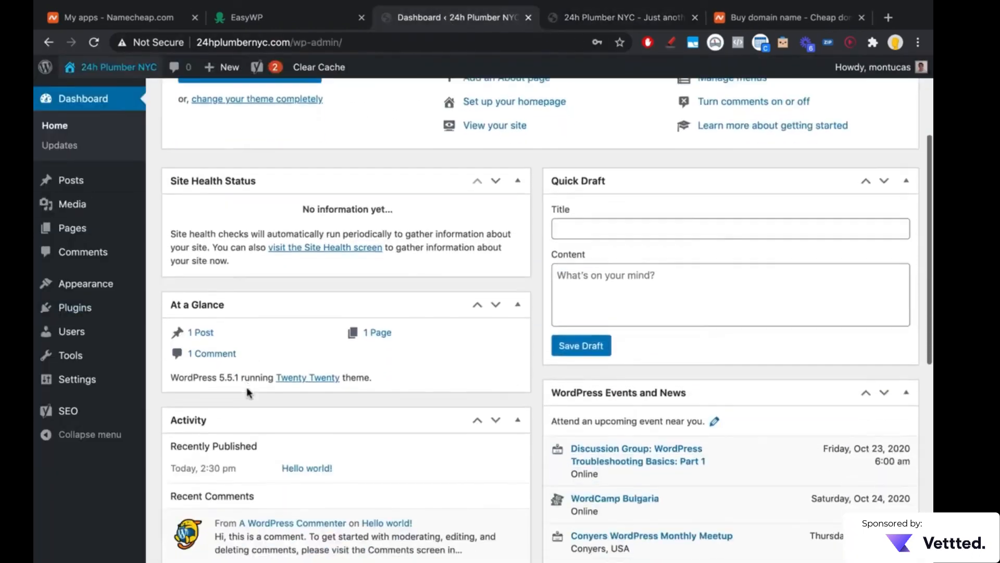
scroll(247, 392, down, 5)
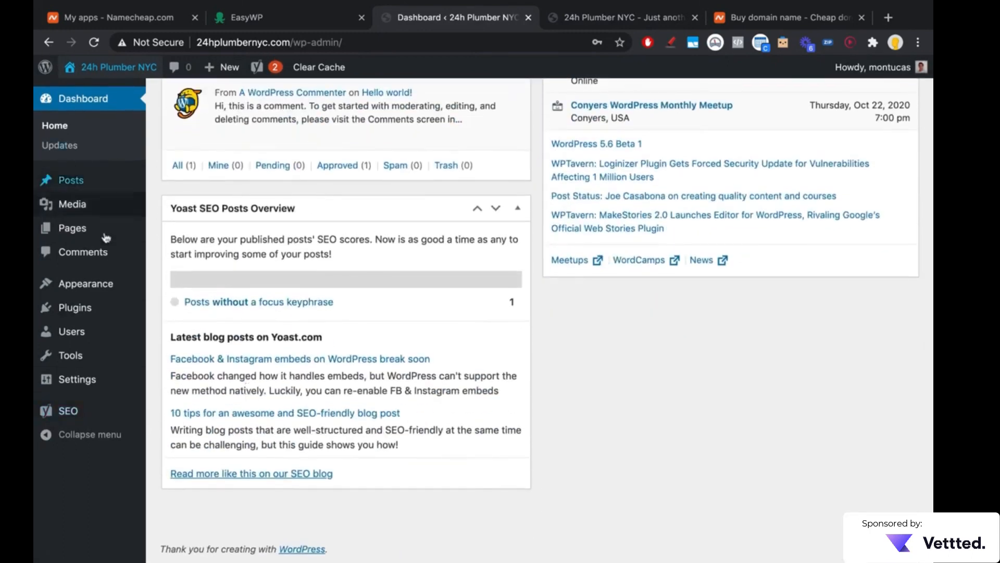
mouse_move(88, 365)
scroll(89, 365, up, 8)
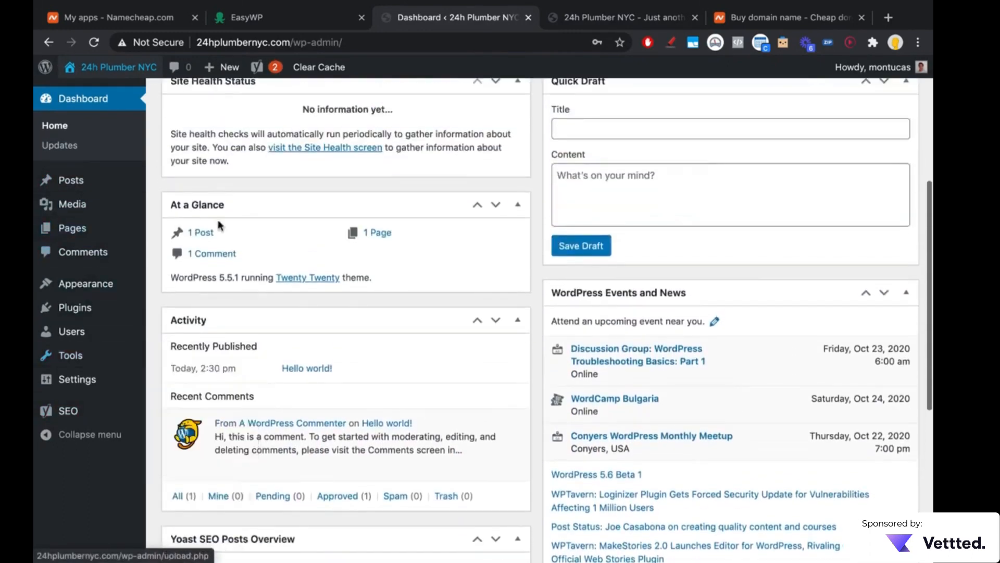
scroll(219, 225, up, 4)
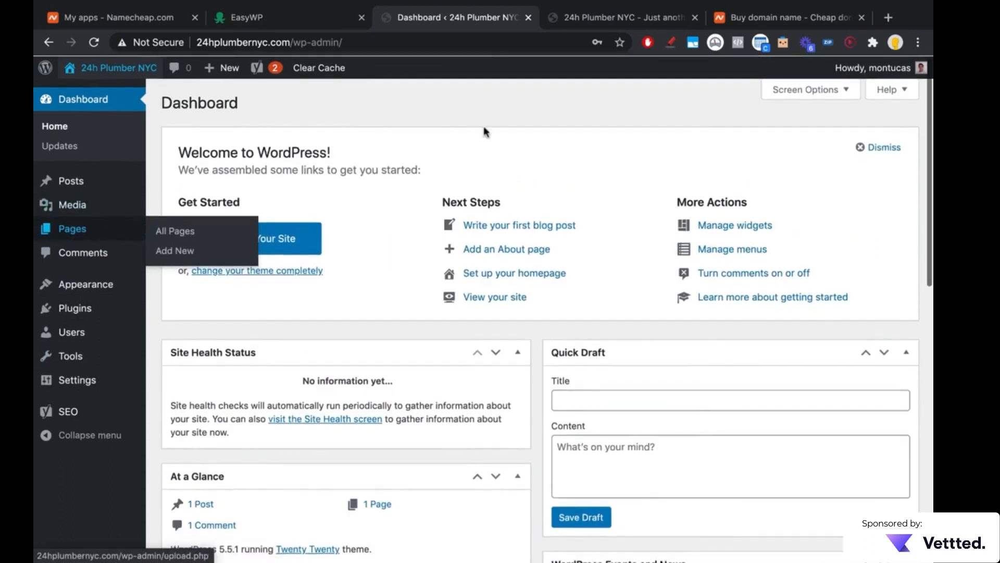